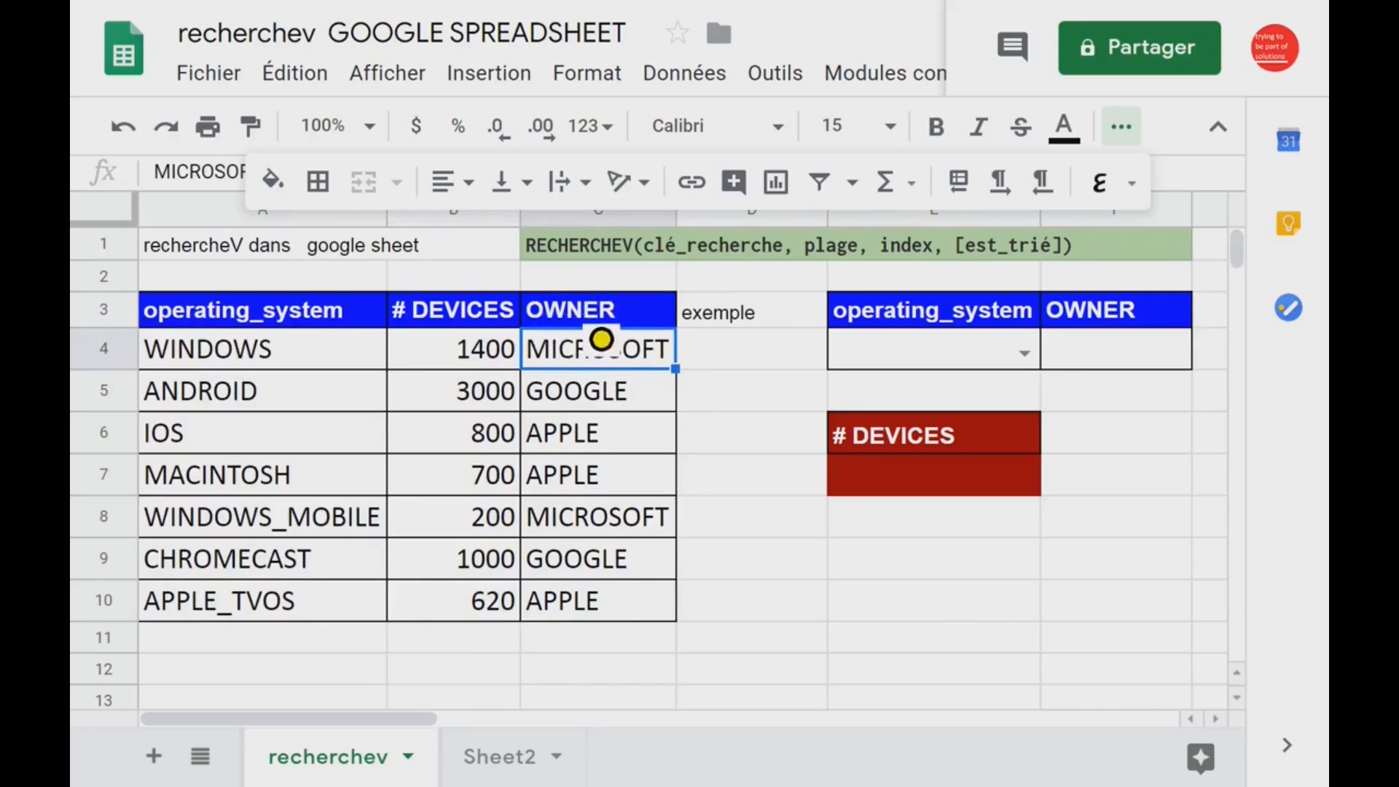
Examine the operating systems and their owners in the source table, and the empty operating_system and OWNER cells of the example.
{"action": "left_click", "coordinate": [252, 365]}
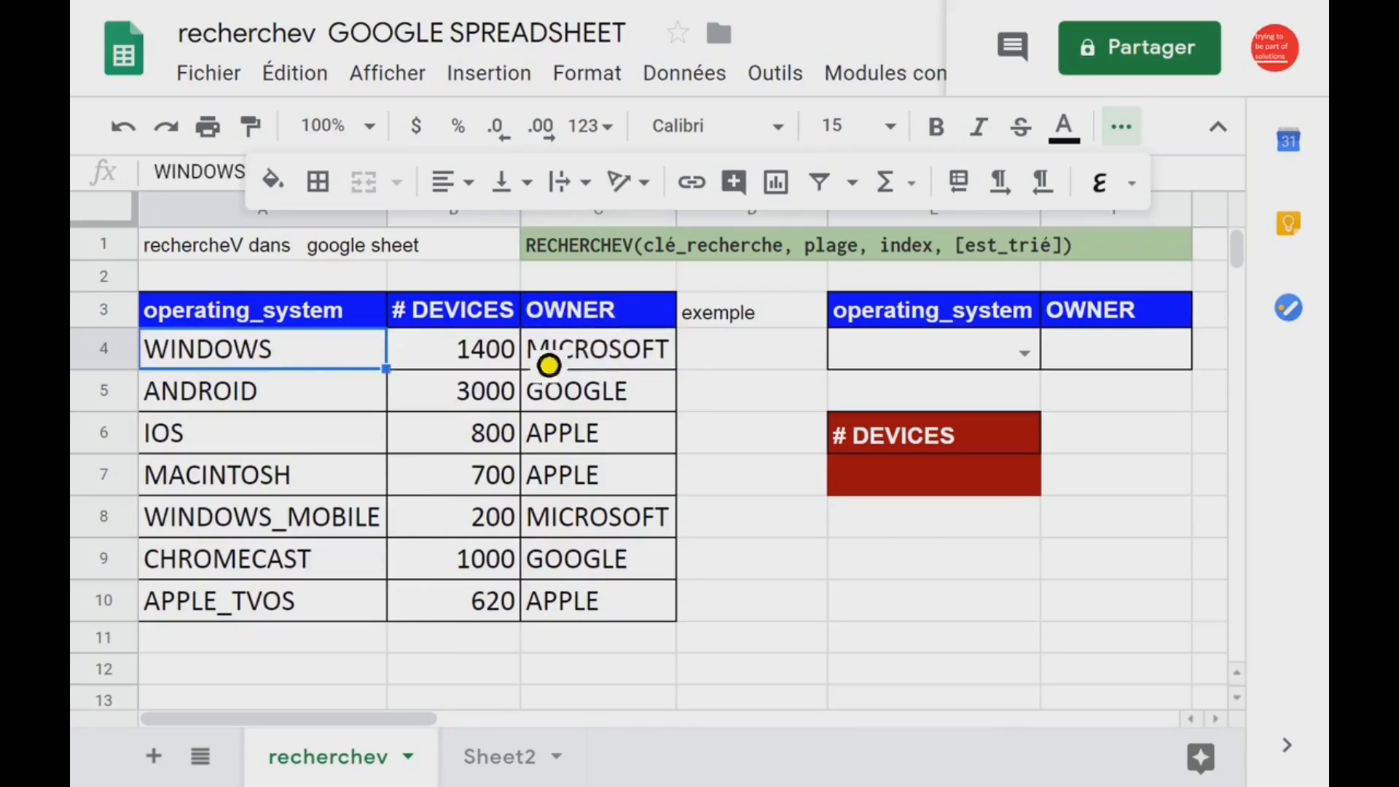
{"action": "left_click", "coordinate": [579, 366]}
{"action": "left_click", "coordinate": [284, 399]}
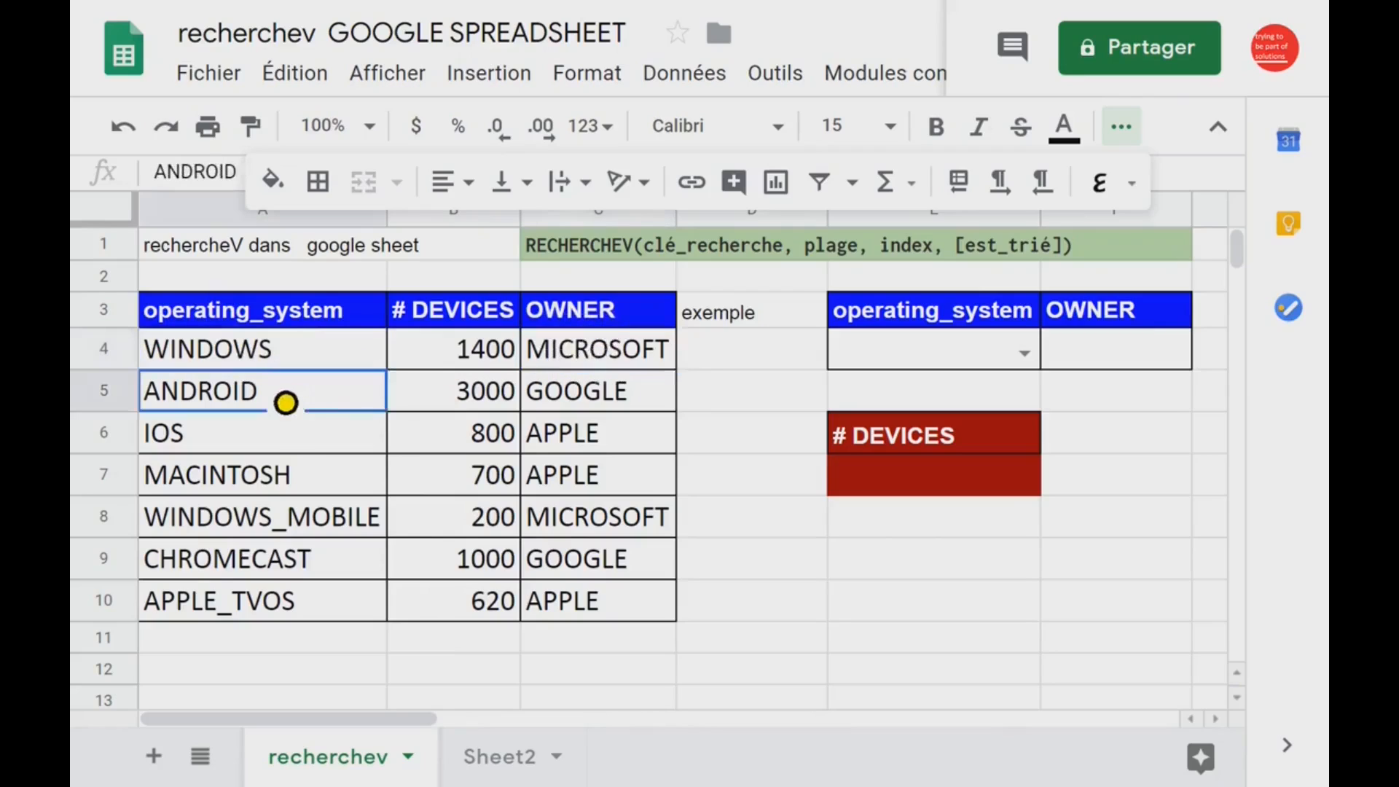
{"action": "left_click", "coordinate": [620, 400]}
{"action": "left_click", "coordinate": [809, 396]}
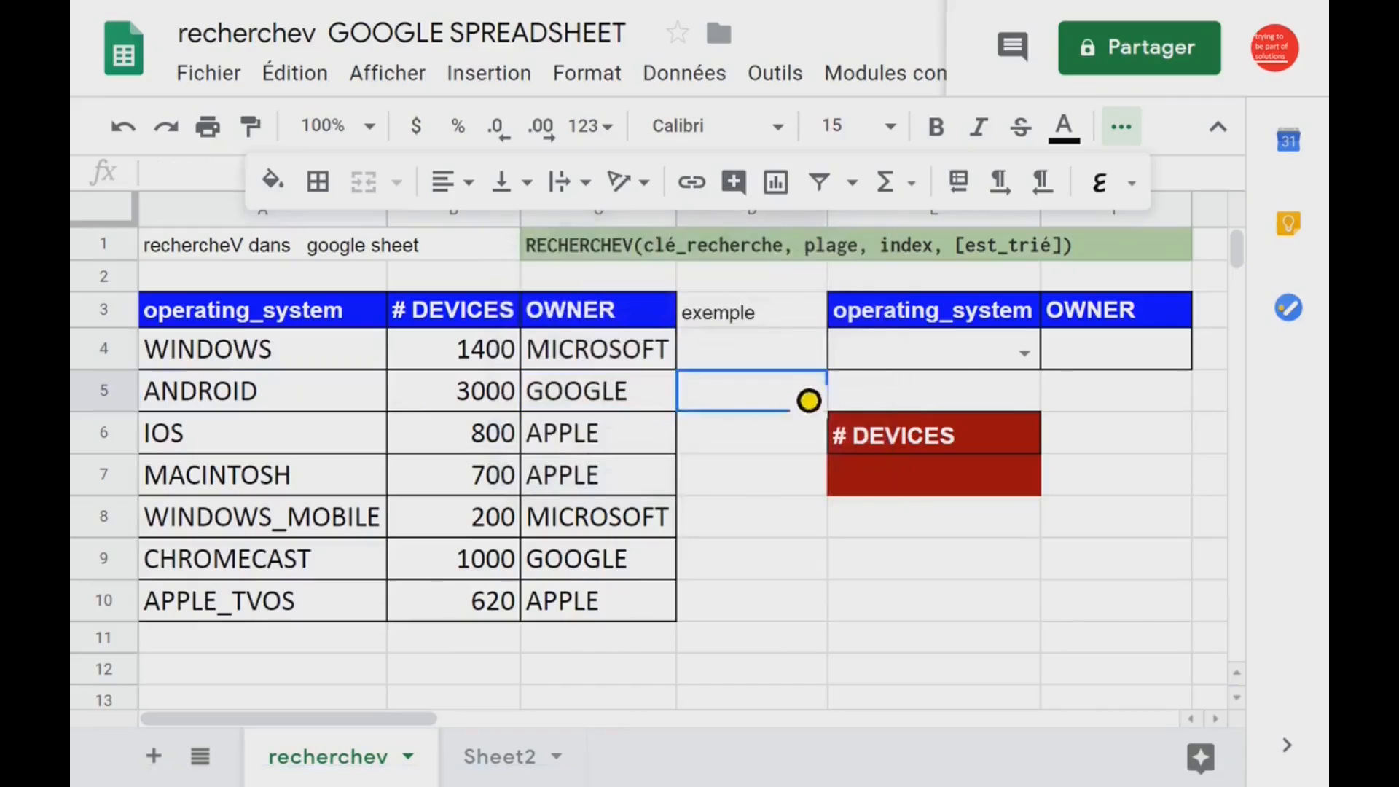
{"action": "left_click", "coordinate": [949, 363]}
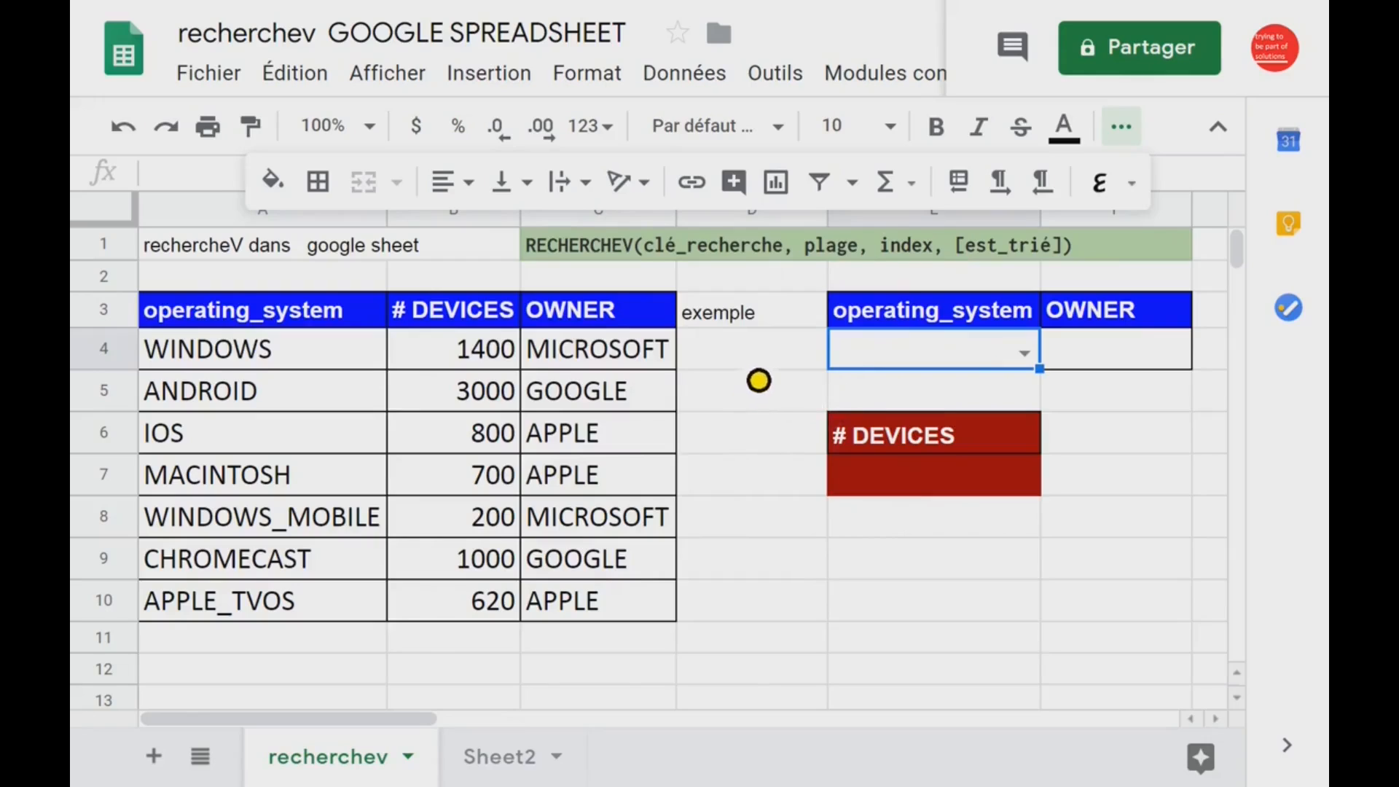
{"action": "left_click", "coordinate": [762, 368]}
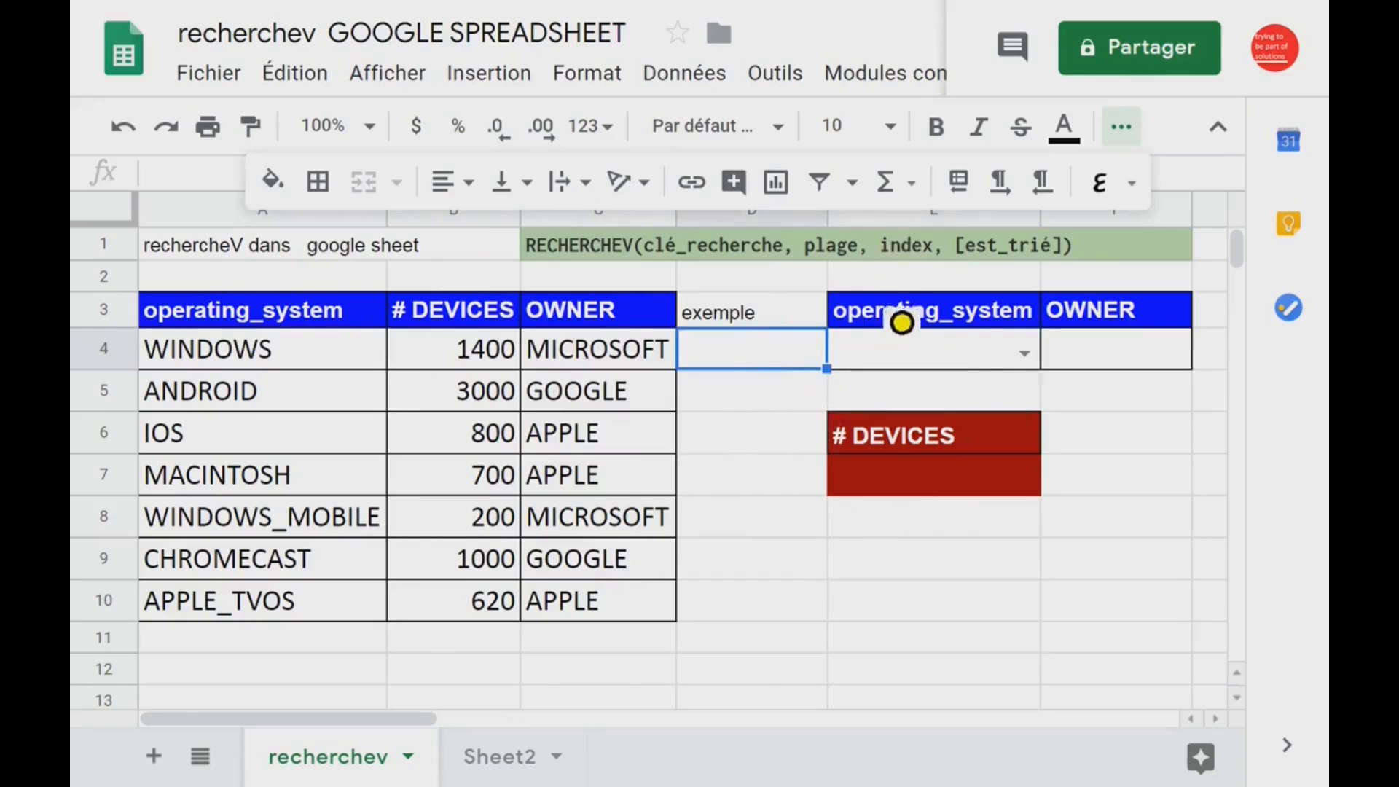
{"action": "left_click", "coordinate": [960, 346]}
{"action": "left_click", "coordinate": [1085, 354]}
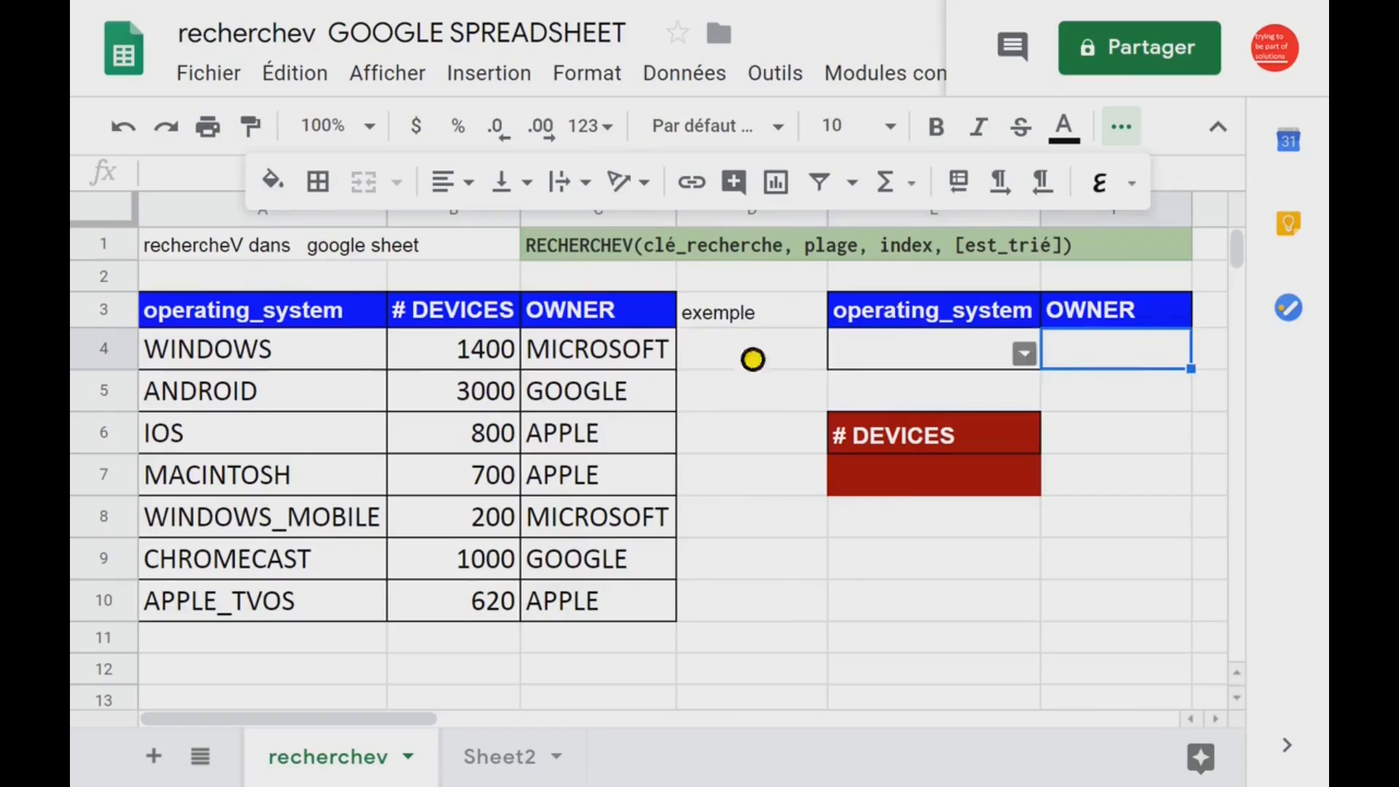
Compare the source table's OWNER and # DEVICES columns with the example's empty # DEVICES result cell.
{"action": "left_click", "coordinate": [620, 362]}
{"action": "left_click_drag", "start_coordinate": [620, 362], "coordinate": [615, 603]}
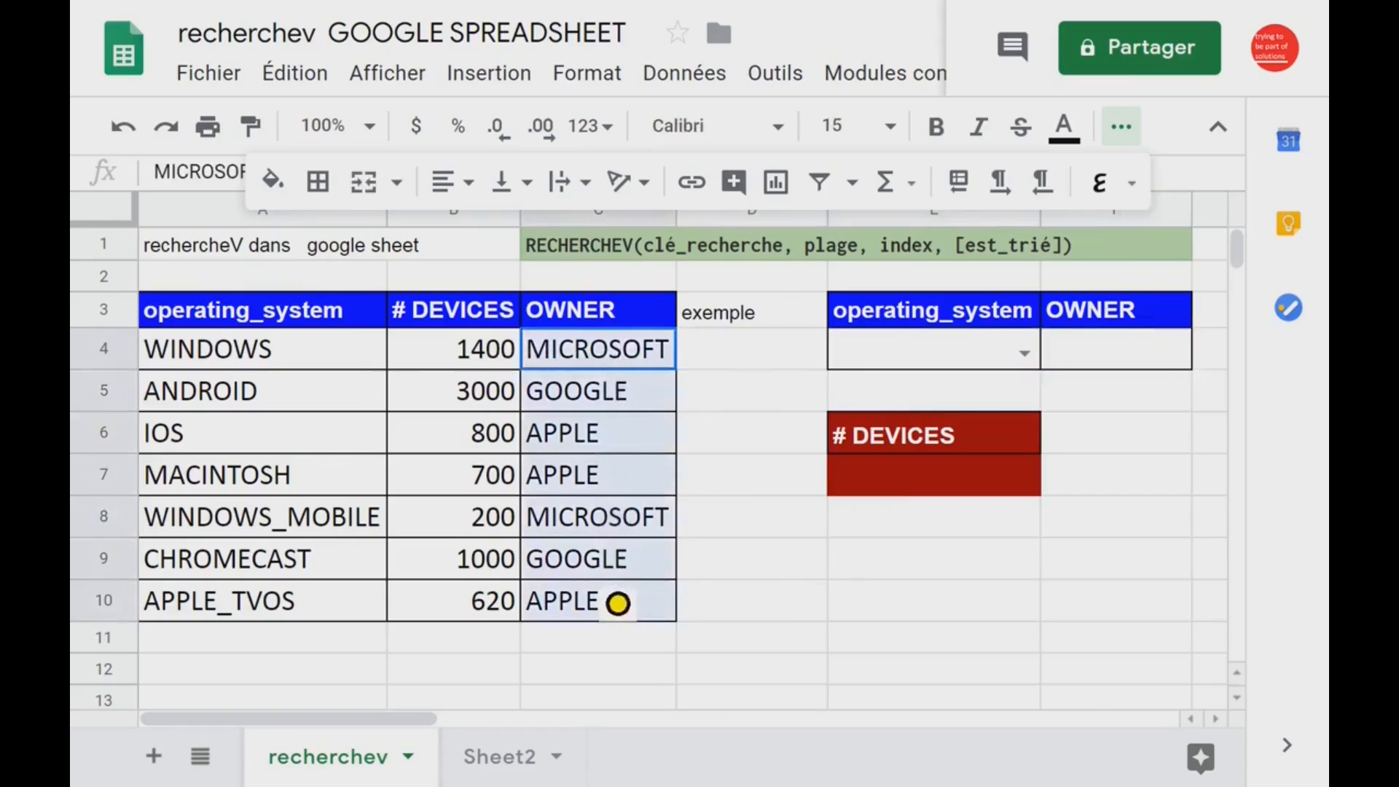
{"action": "left_click", "coordinate": [925, 495]}
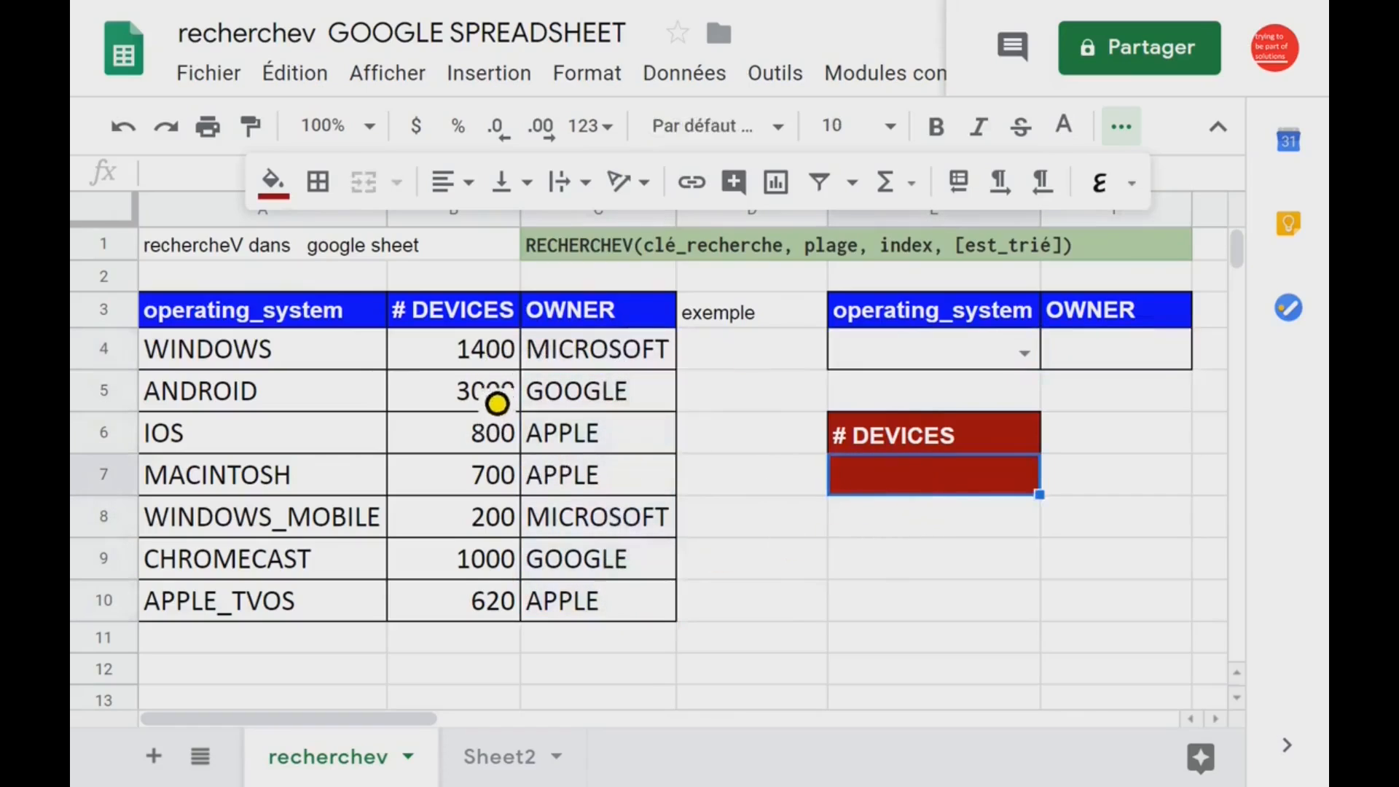
{"action": "left_click", "coordinate": [496, 357]}
{"action": "left_click", "coordinate": [489, 521]}
{"action": "left_click", "coordinate": [898, 489]}
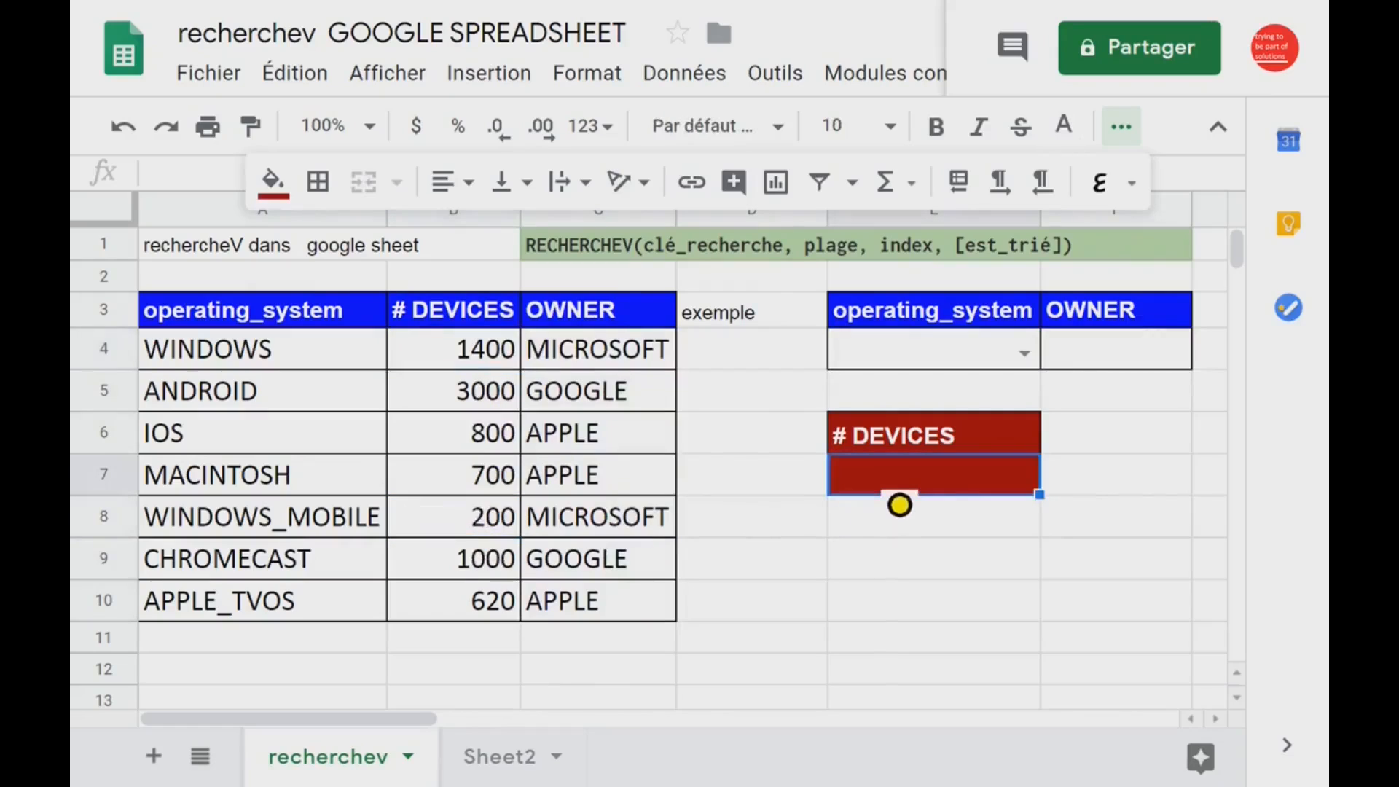
{"action": "left_click", "coordinate": [801, 574]}
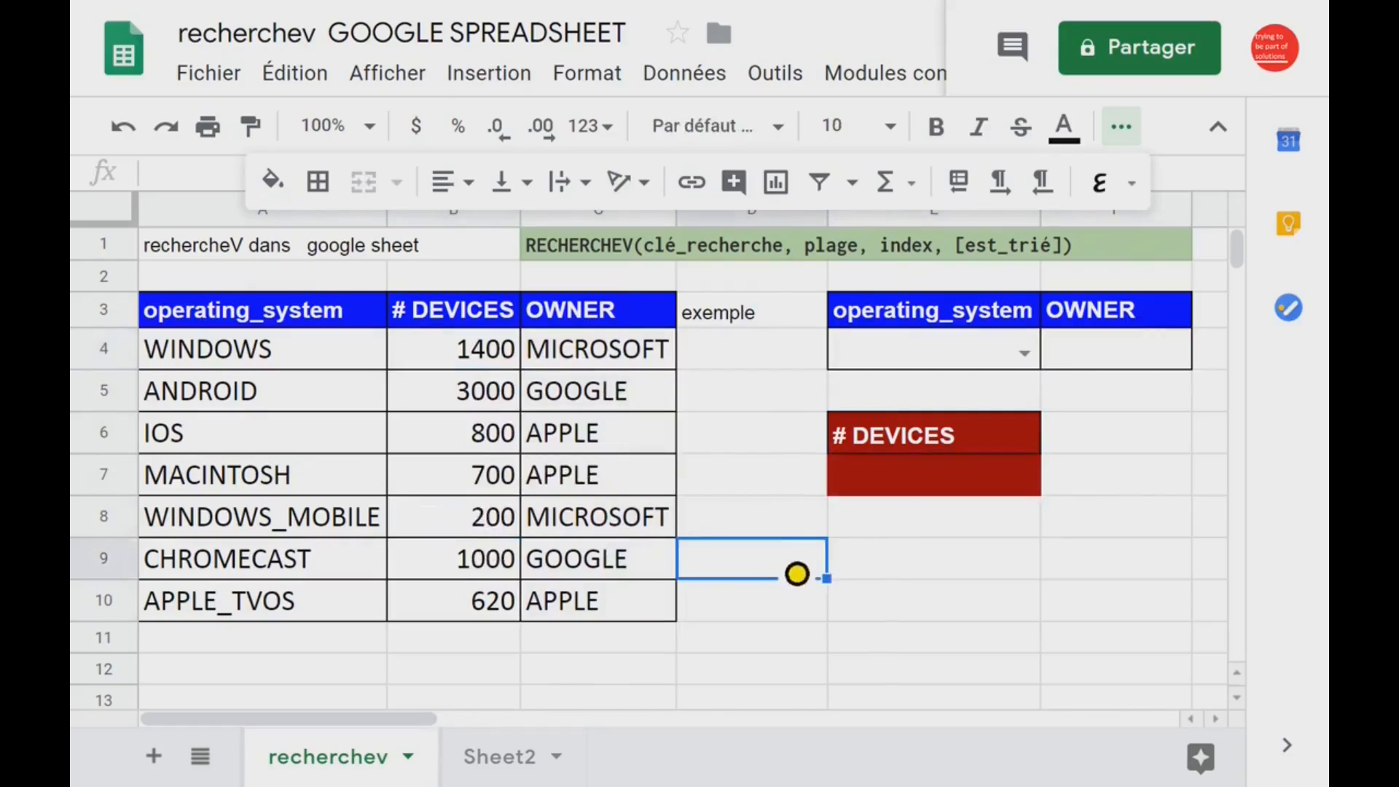
Enter the label rechercheV in cell B13 below the source table.
{"action": "scroll", "coordinate": [651, 636], "scroll_direction": "down", "scroll_amount": 1}
{"action": "scroll", "coordinate": [656, 632], "scroll_direction": "down", "scroll_amount": 3}
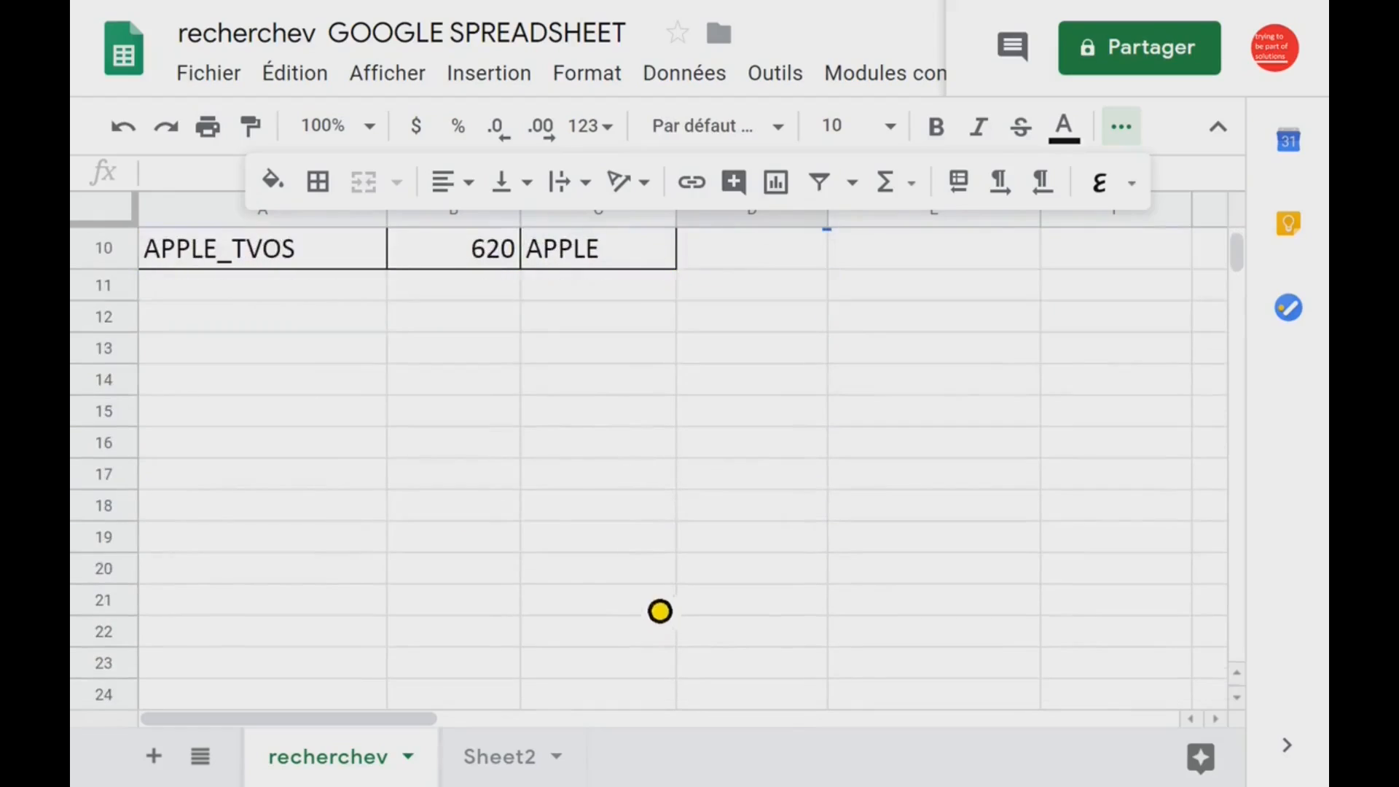
{"action": "left_click", "coordinate": [473, 361]}
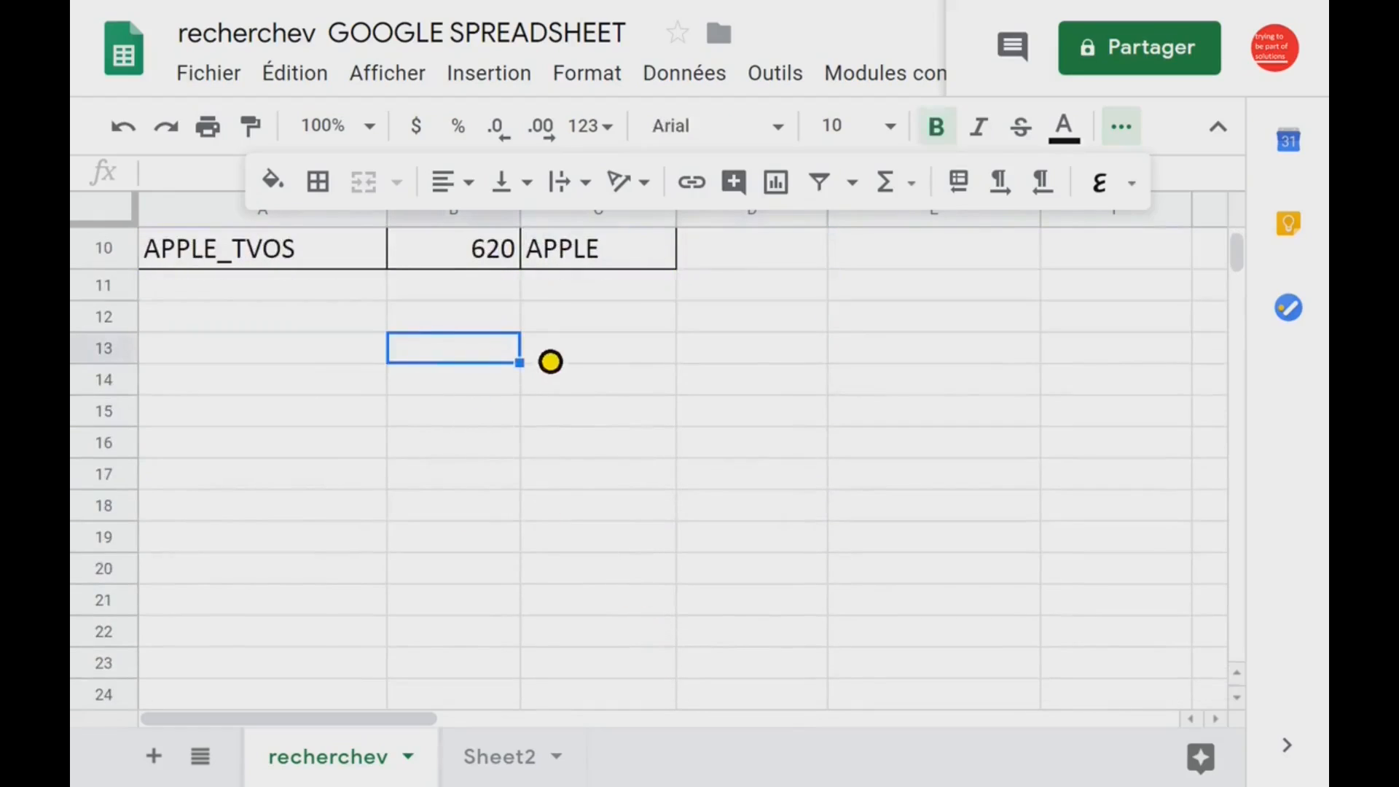
{"action": "type", "text": "rechercheV"}
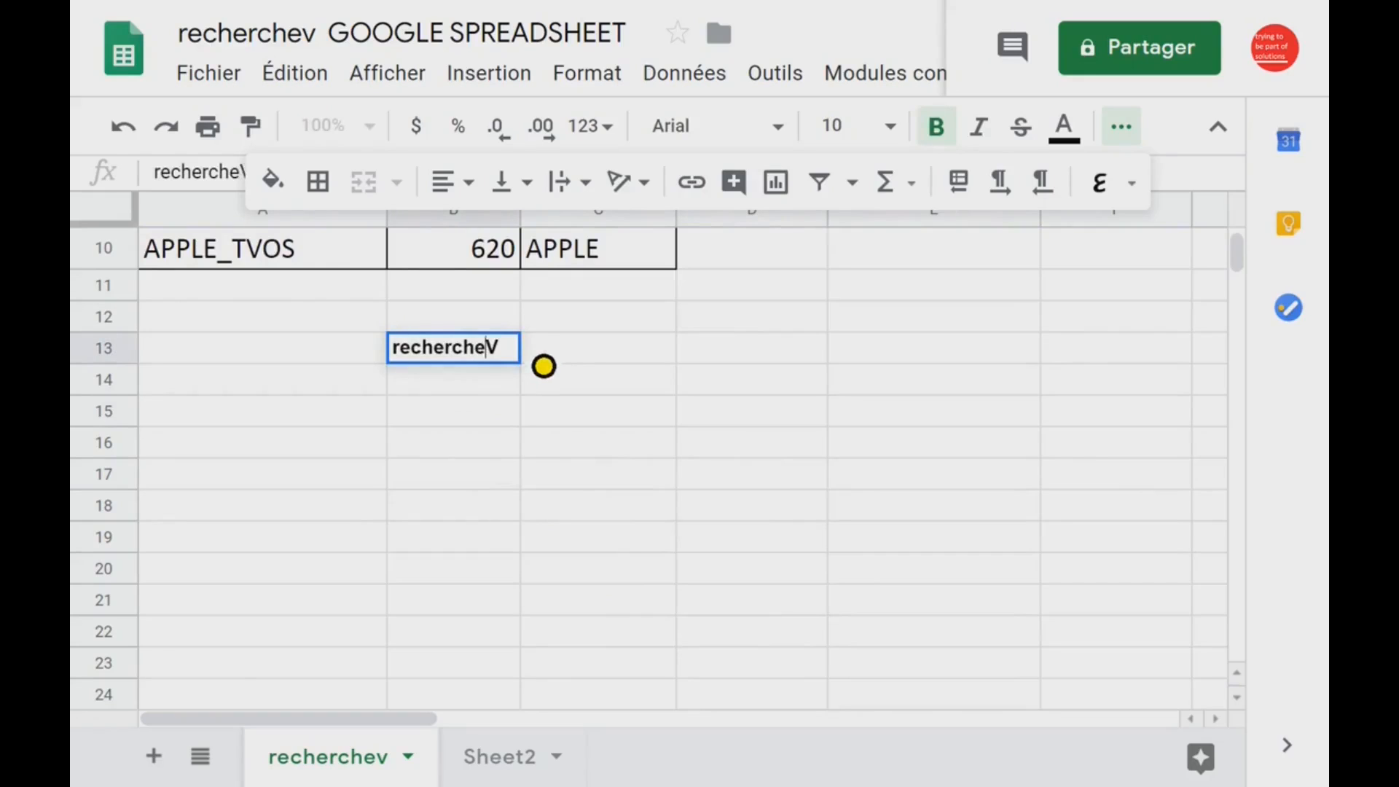
{"action": "left_click", "coordinate": [633, 393]}
{"action": "left_click", "coordinate": [706, 362]}
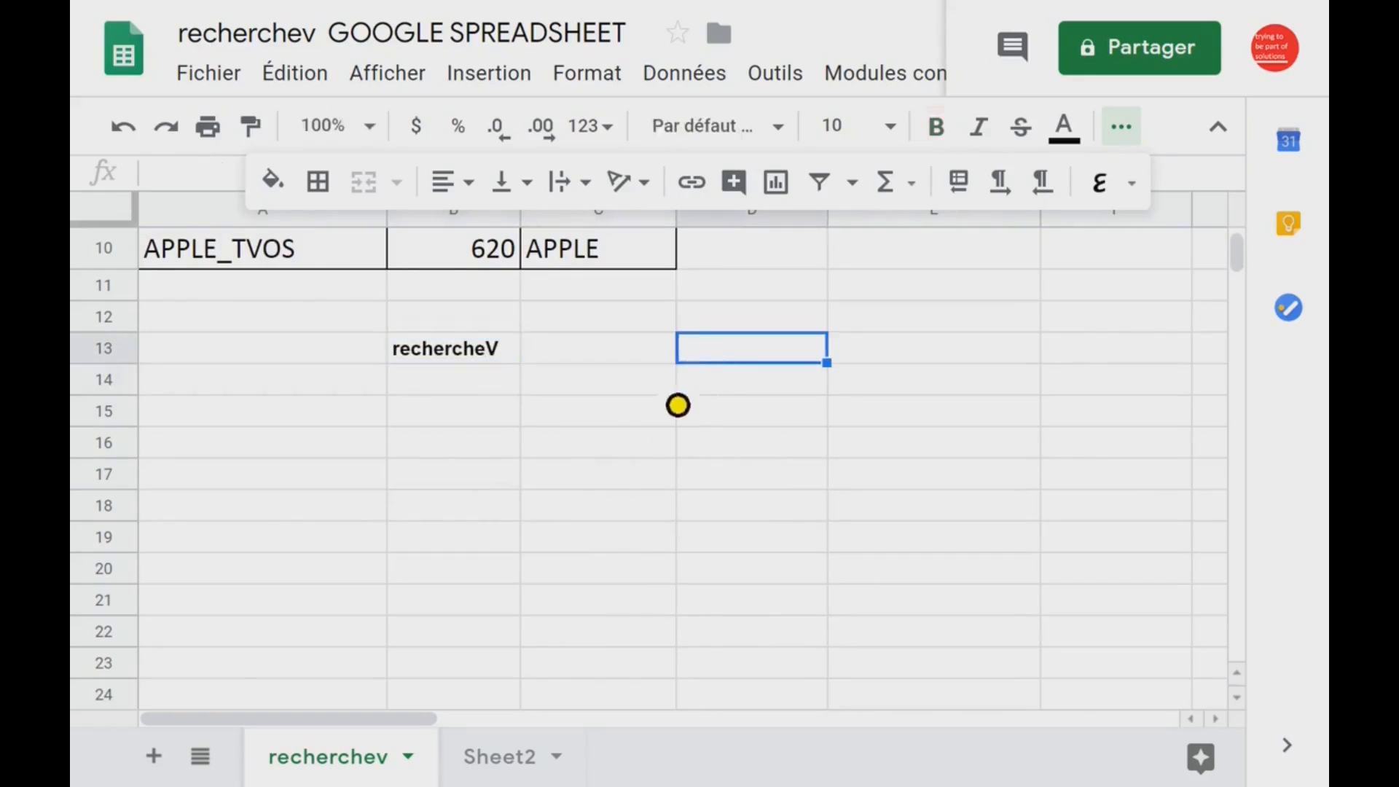
Examine the operating systems in A4:A10 and the source table's columns, dismissing the Windows colour scheme prompt.
{"action": "scroll", "coordinate": [625, 455], "scroll_direction": "up", "scroll_amount": 3}
{"action": "left_click_drag", "start_coordinate": [281, 356], "coordinate": [260, 622]}
{"action": "scroll", "coordinate": [554, 634], "scroll_direction": "down", "scroll_amount": 3}
{"action": "scroll", "coordinate": [556, 524], "scroll_direction": "up", "scroll_amount": 2}
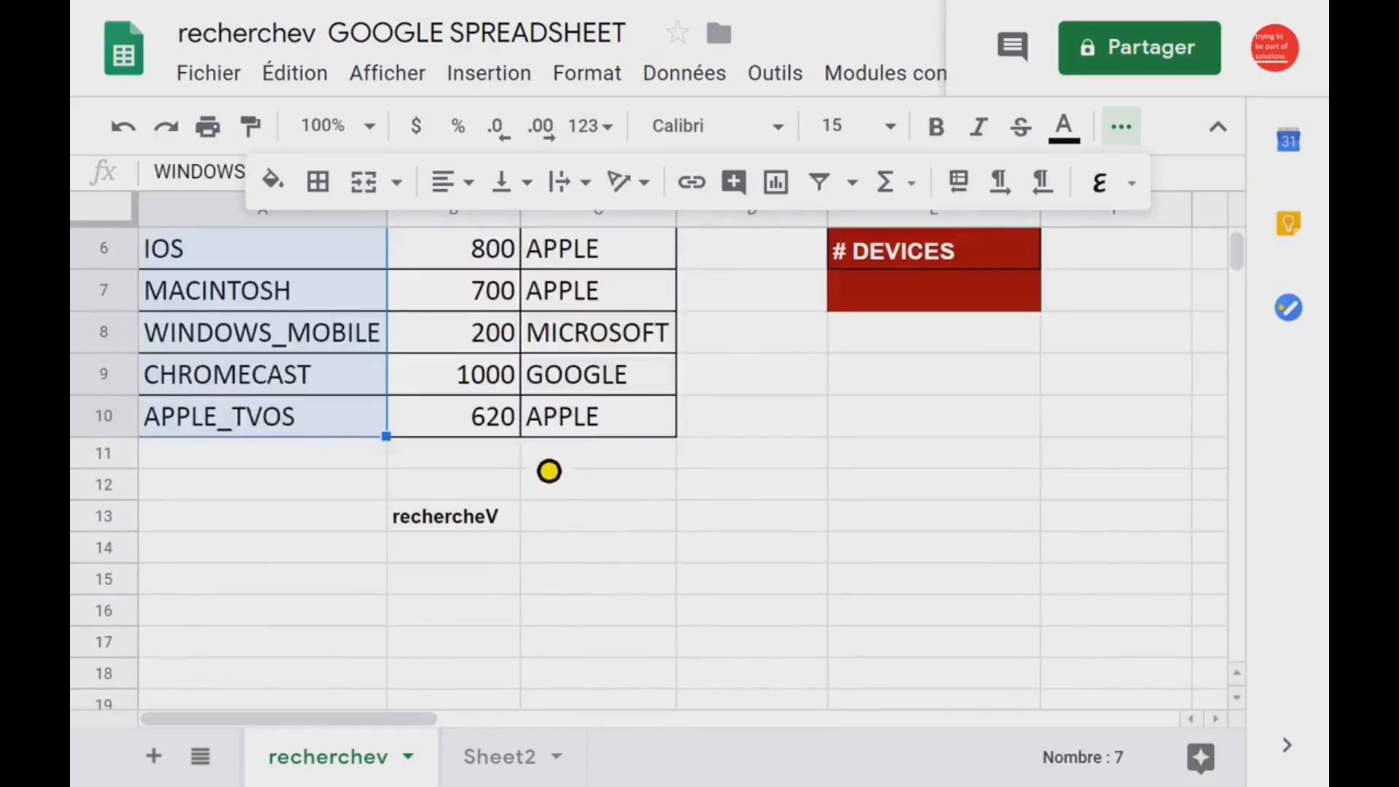
{"action": "left_click", "coordinate": [484, 532]}
{"action": "left_click", "coordinate": [593, 534]}
{"action": "scroll", "coordinate": [690, 532], "scroll_direction": "up", "scroll_amount": 2}
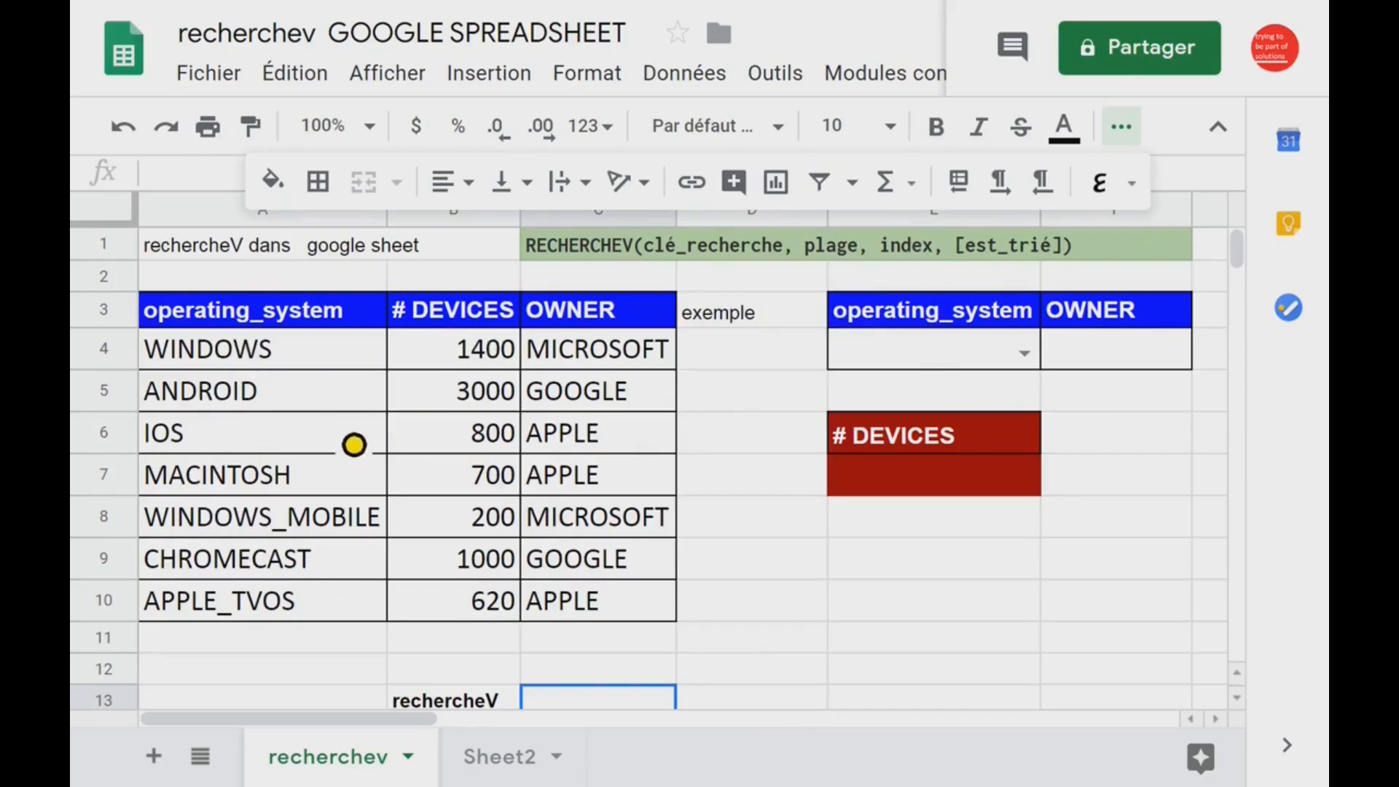
{"action": "left_click", "coordinate": [281, 312]}
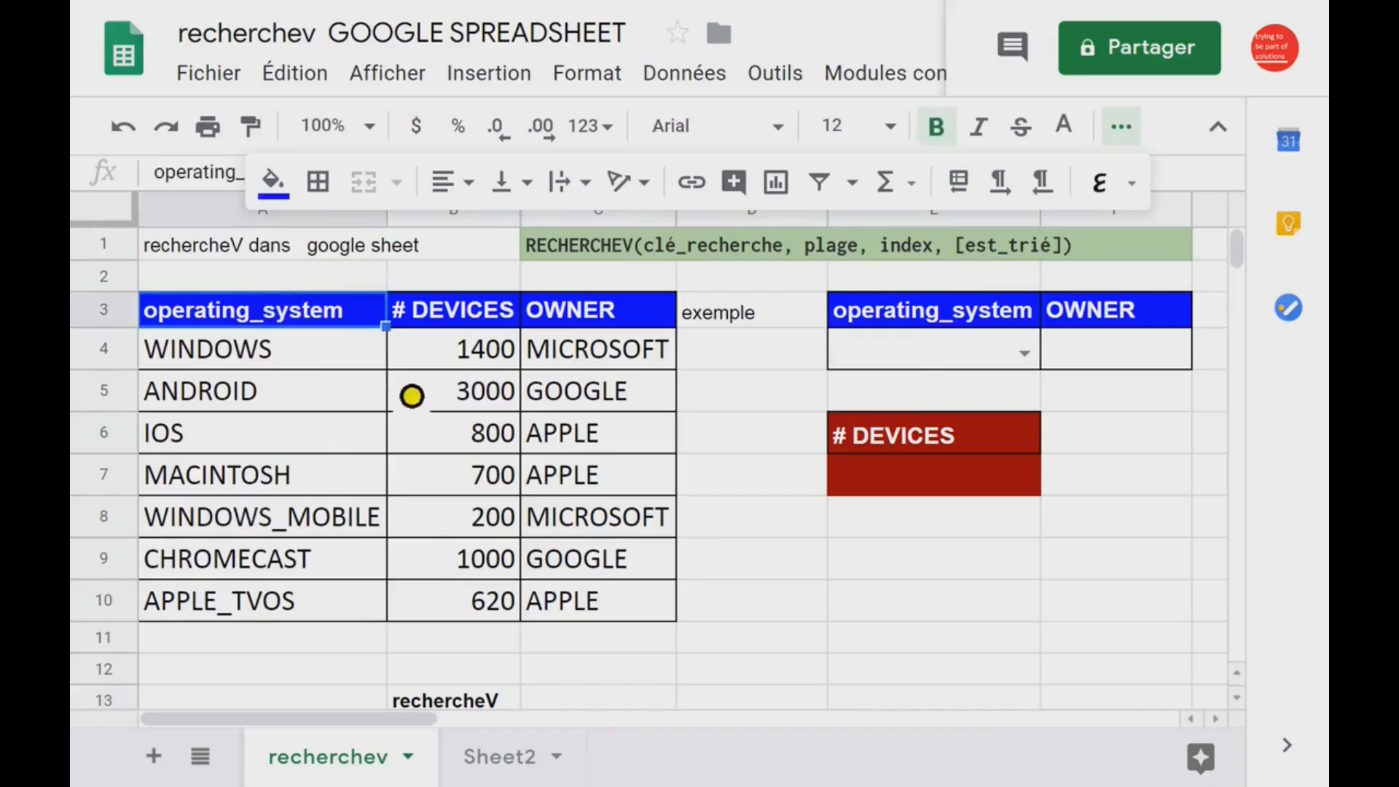
{"action": "left_click", "coordinate": [470, 331]}
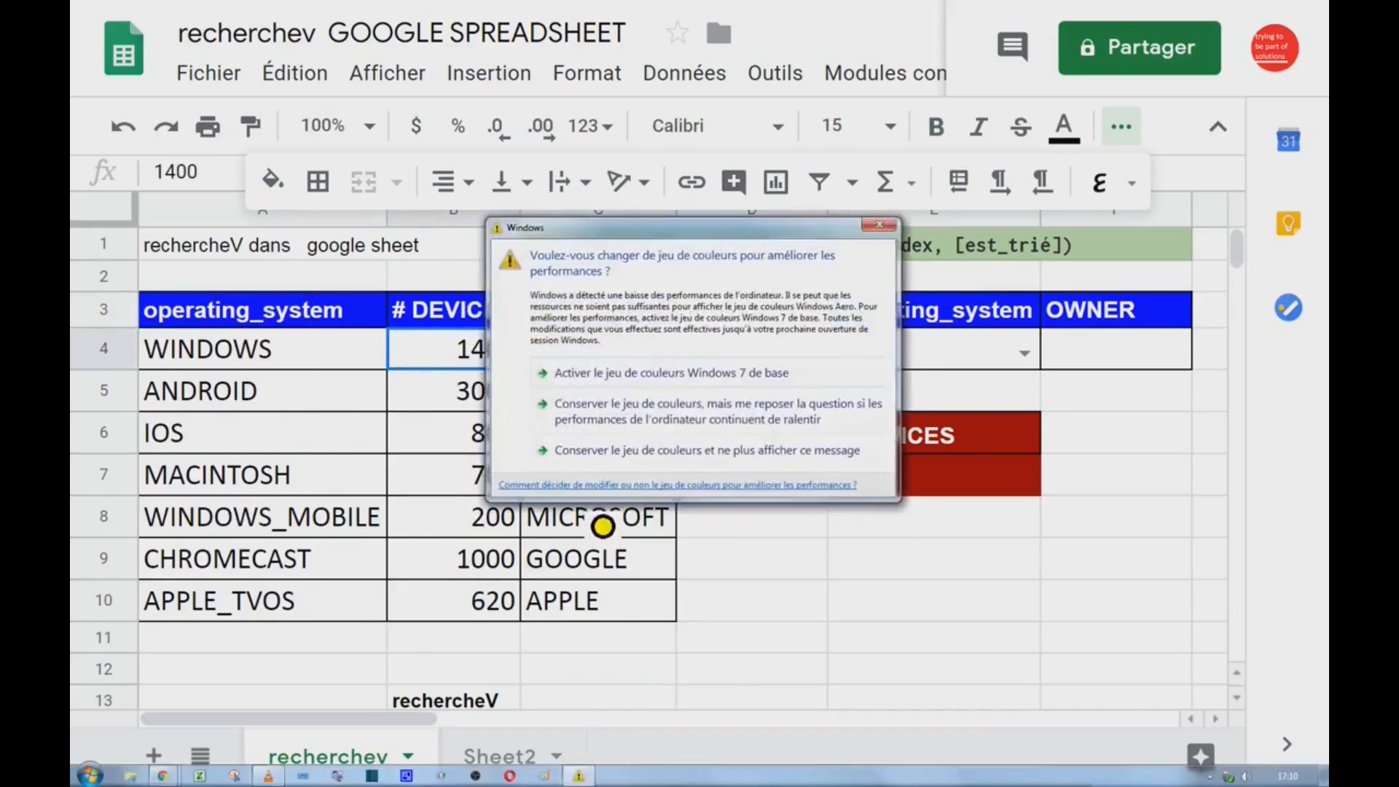
{"action": "left_click", "coordinate": [879, 224]}
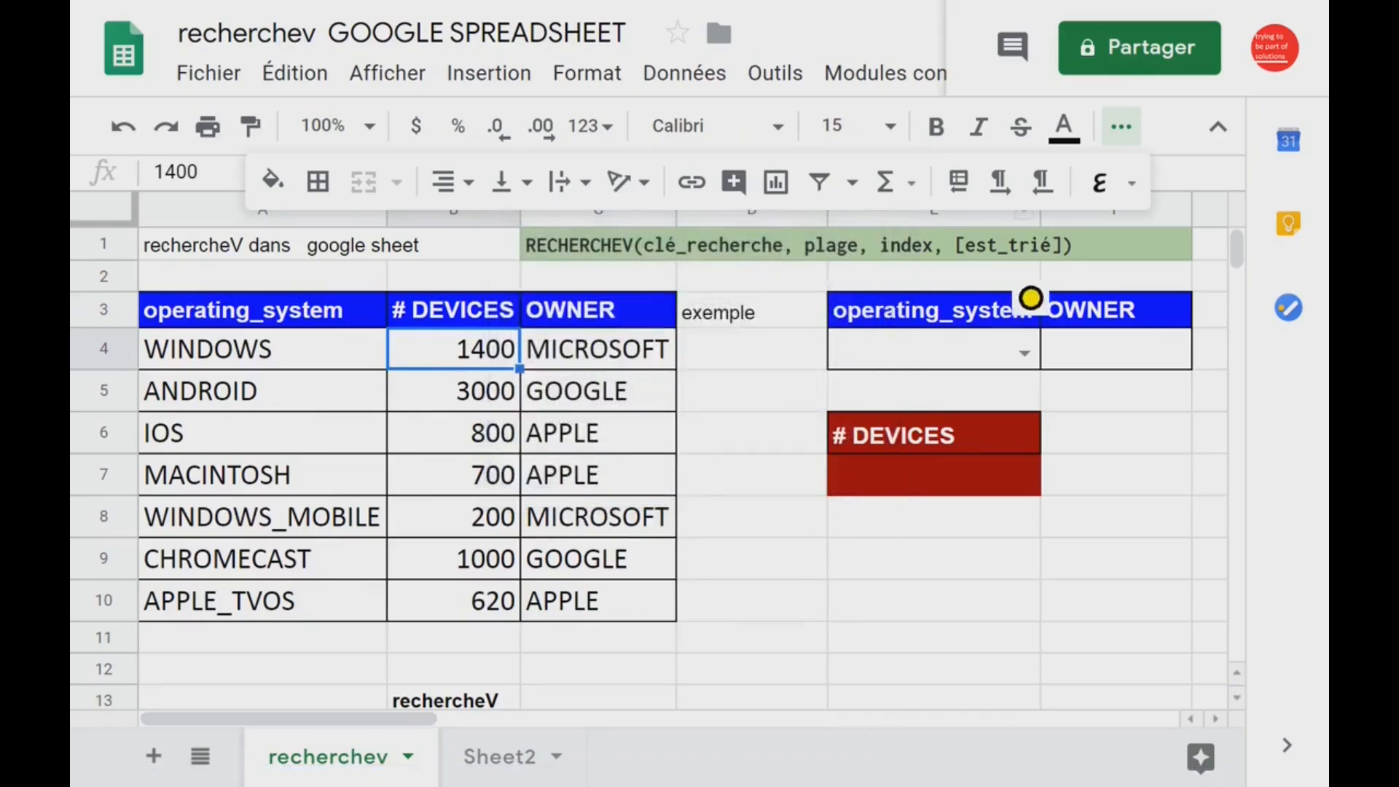
{"action": "left_click", "coordinate": [1006, 255]}
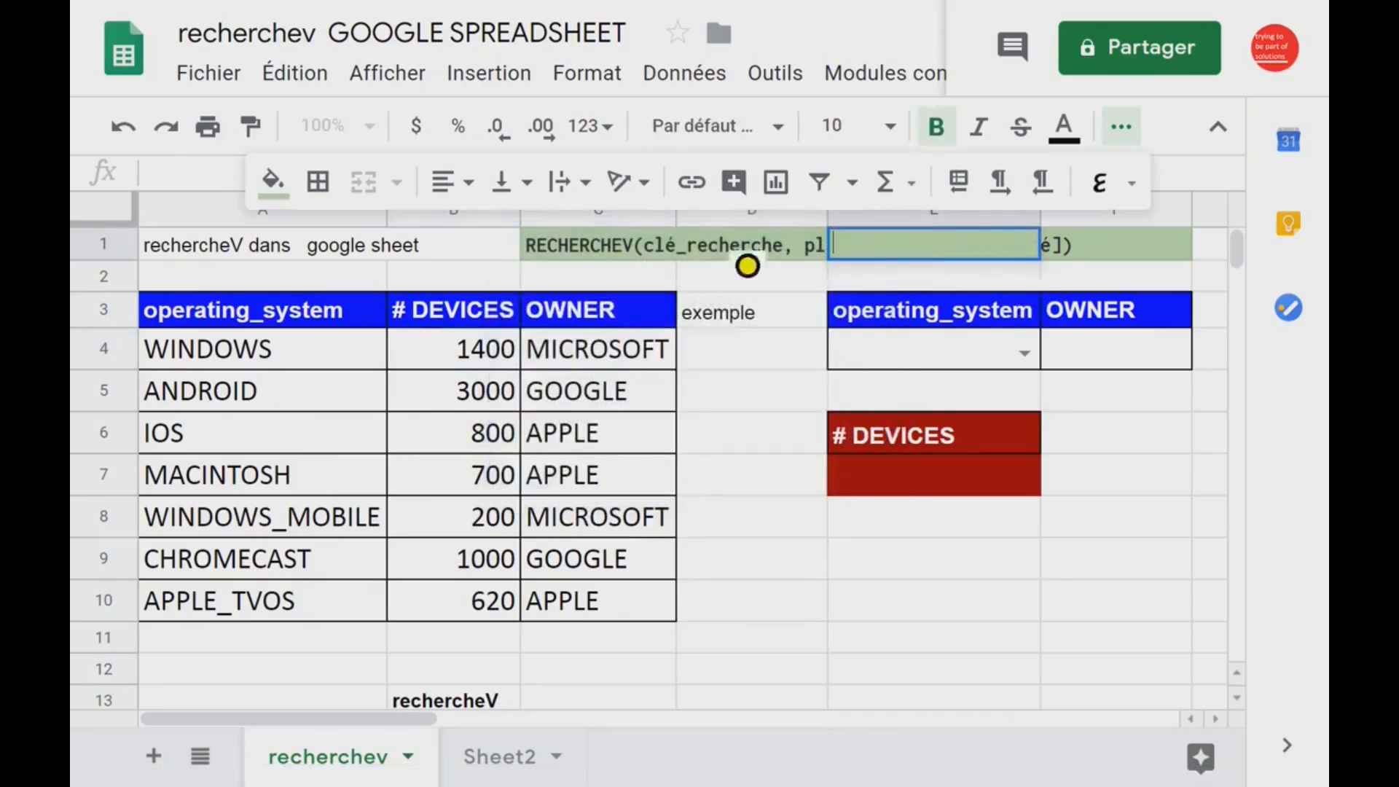
{"action": "double_click", "coordinate": [554, 250]}
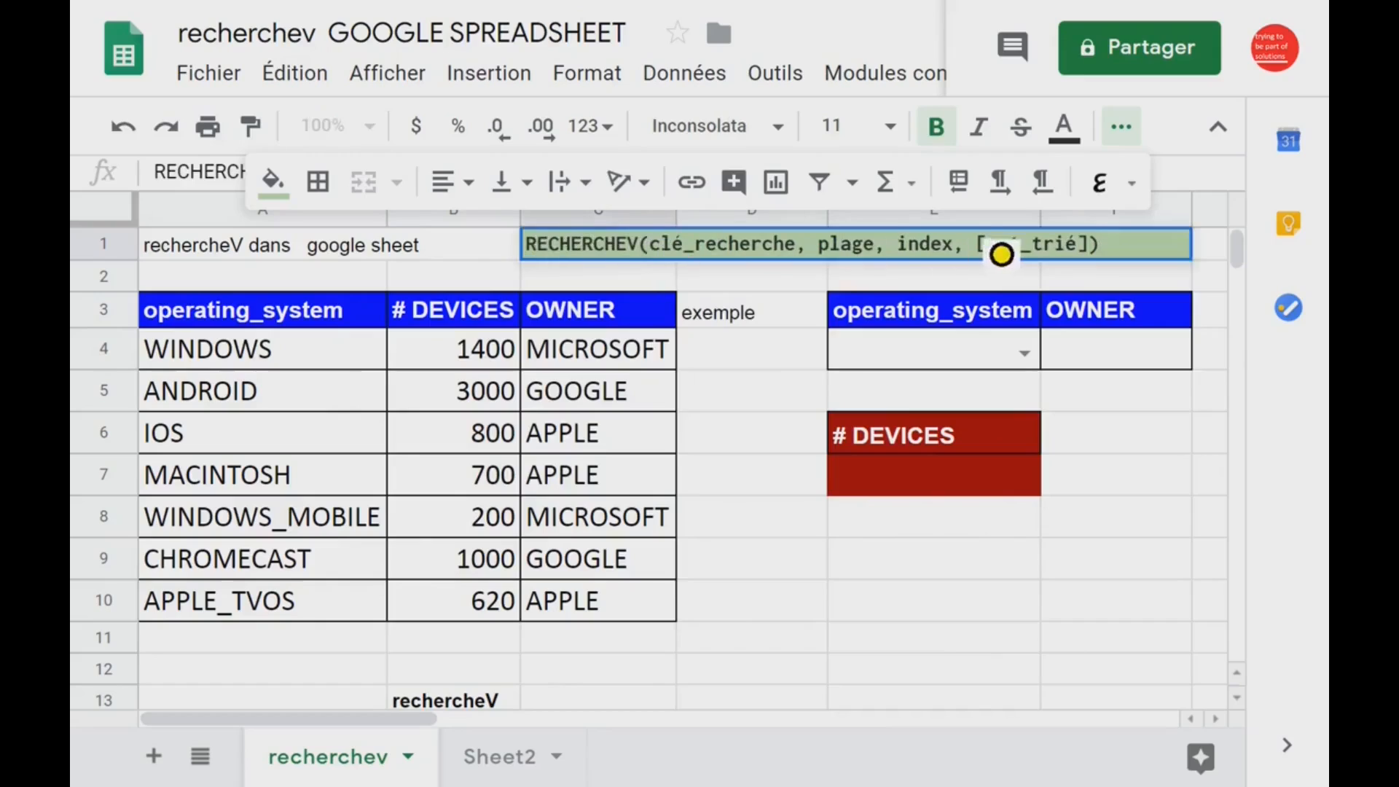
{"action": "left_click_drag", "start_coordinate": [977, 257], "coordinate": [1096, 260]}
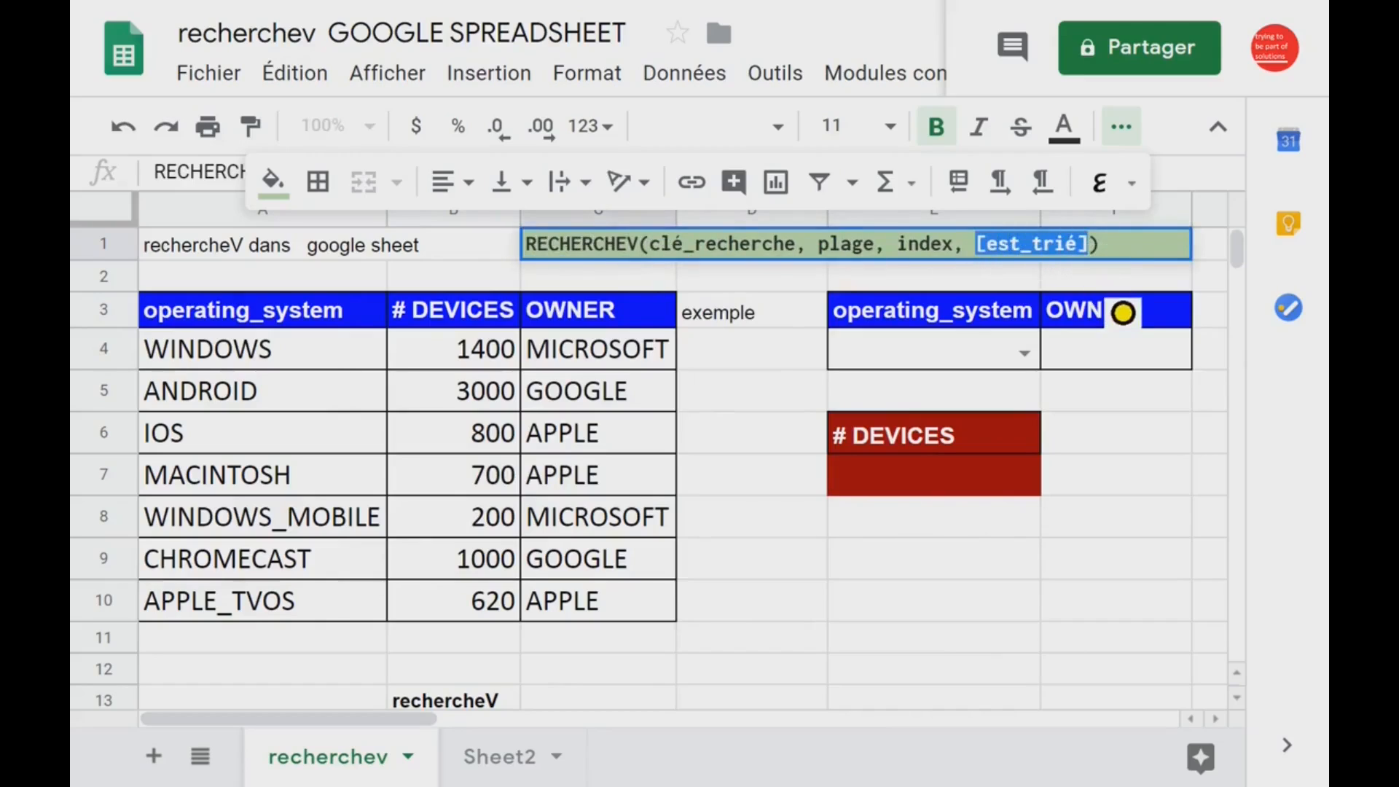
{"action": "key", "text": "Escape"}
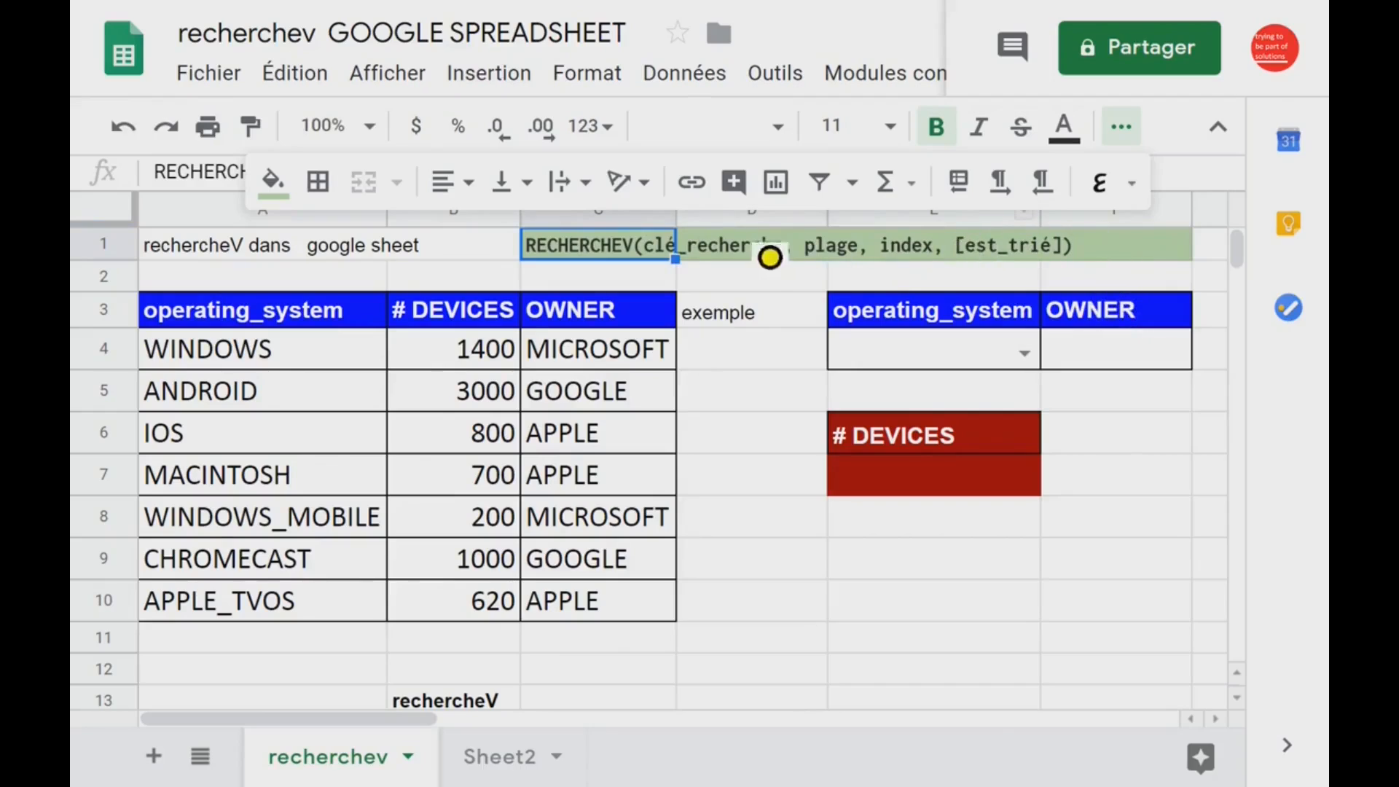
Replace the [est_trié] argument in the RECHERCHEV syntax text of cell C1 with faux/vraie.
{"action": "double_click", "coordinate": [668, 255]}
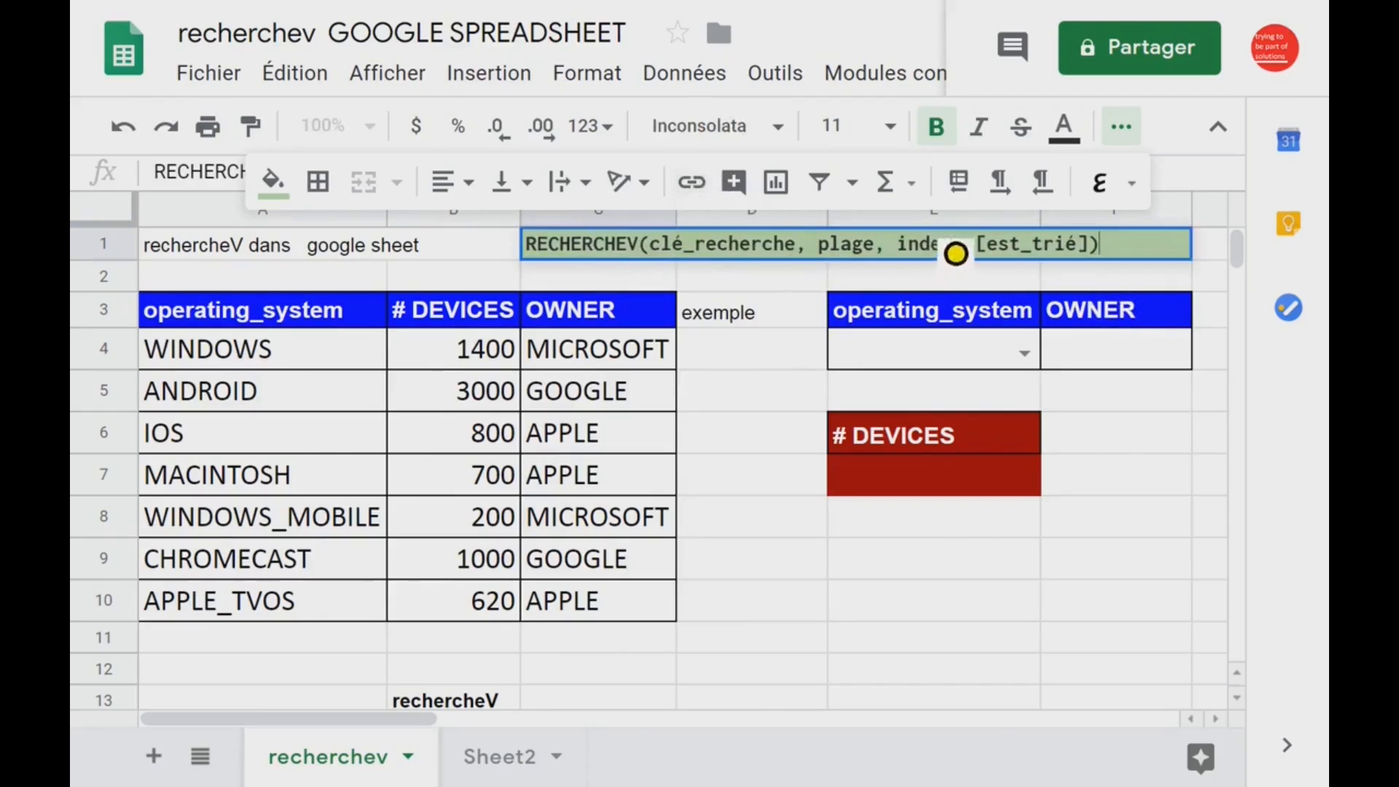
{"action": "left_click_drag", "start_coordinate": [977, 252], "coordinate": [1101, 258]}
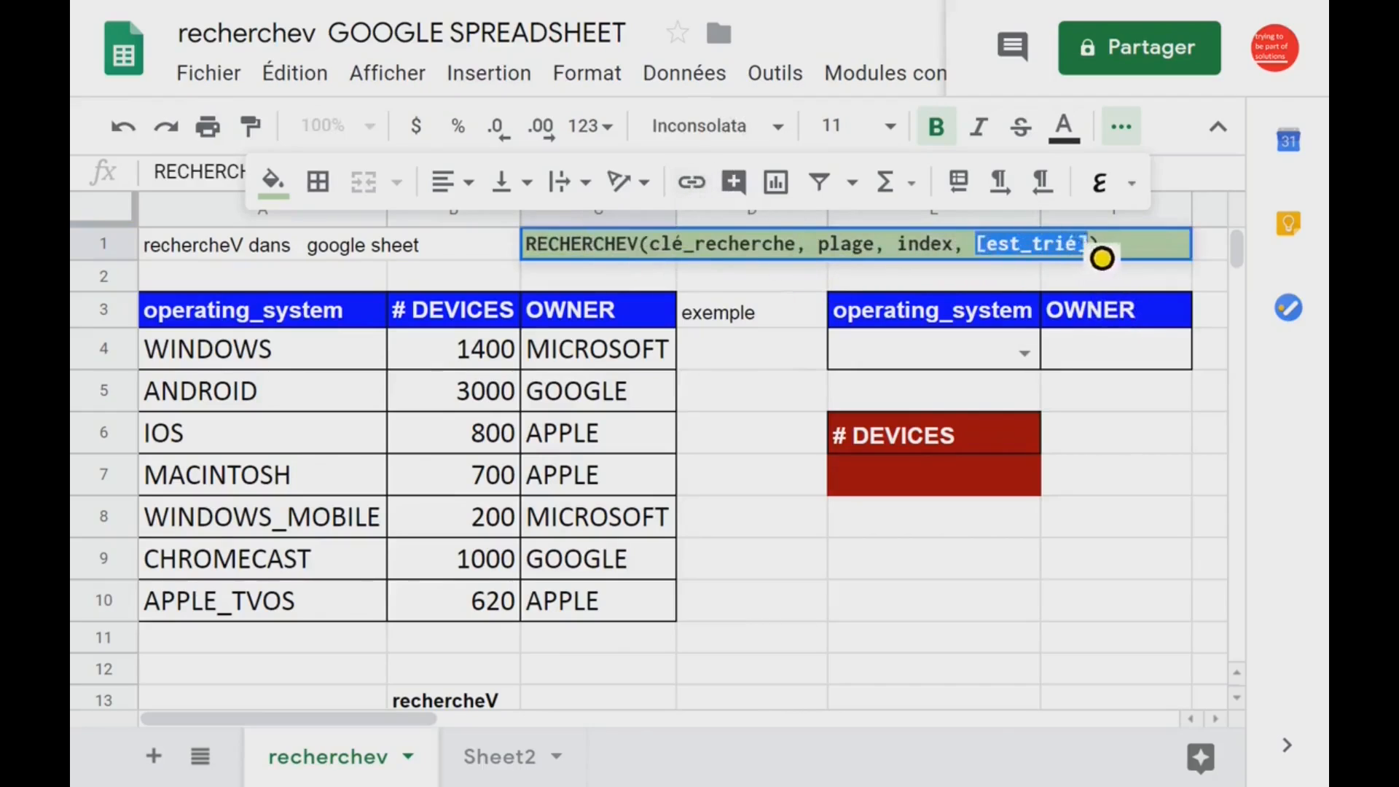
{"action": "type", "text": "faux/vrai"}
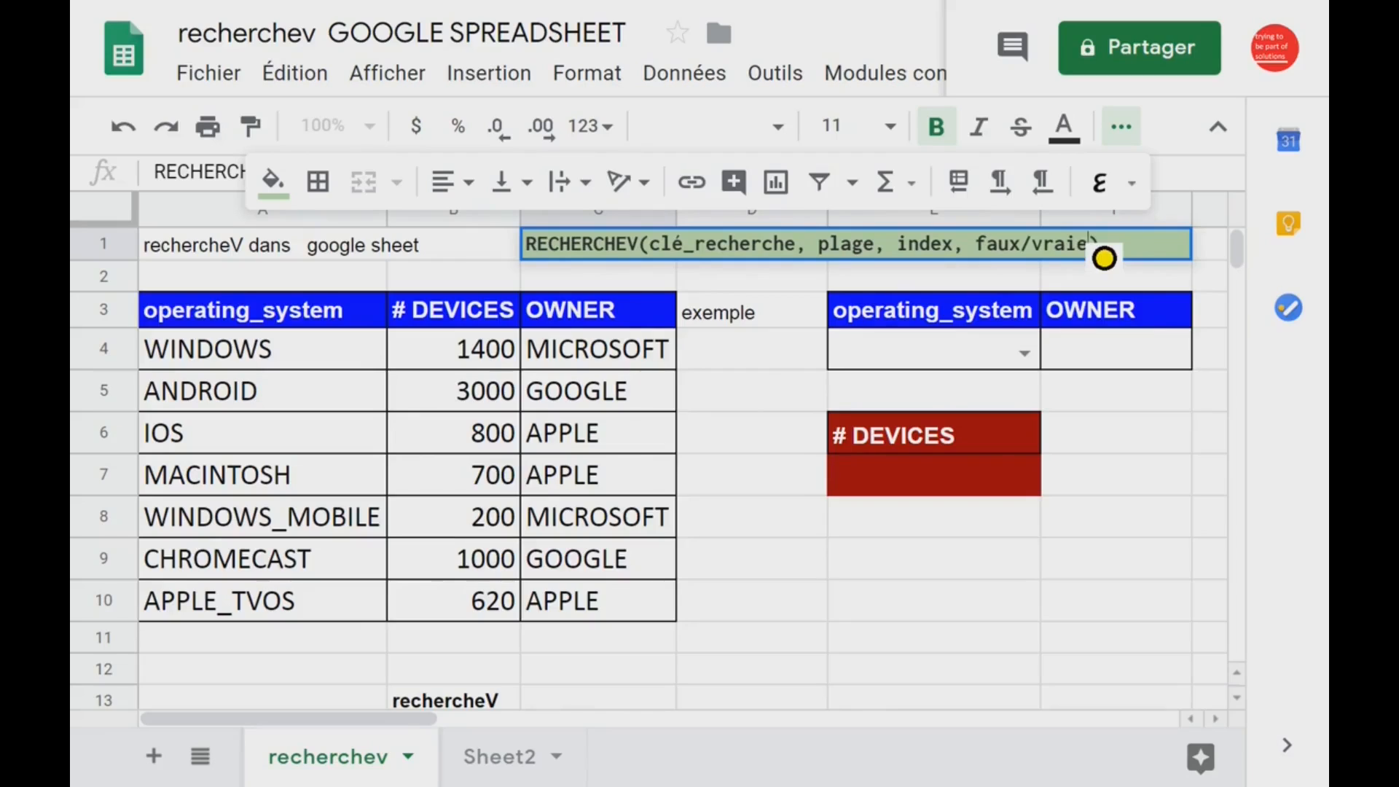
{"action": "key", "text": "Return"}
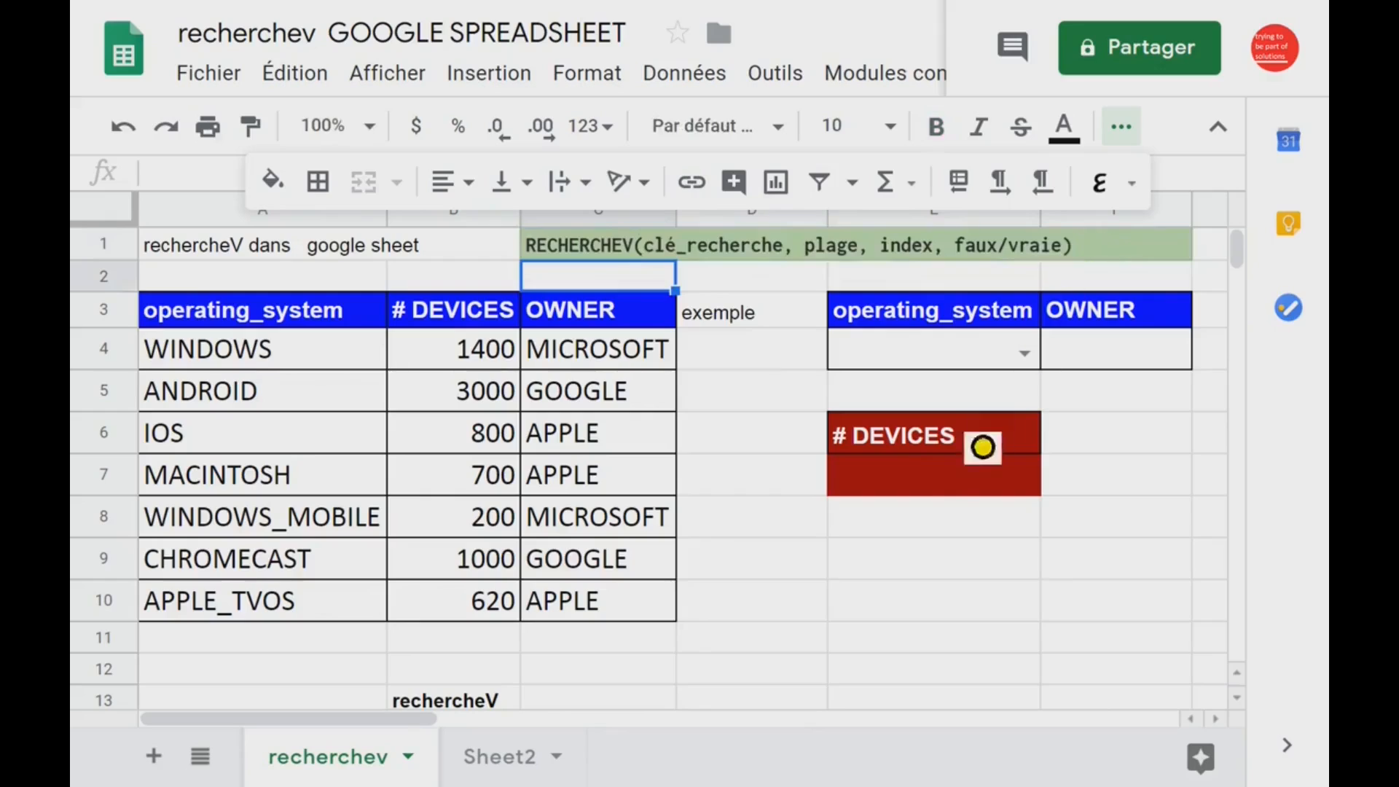
Fill the owner cells C4:C10 of the source table with a light blue background.
{"action": "left_click", "coordinate": [1128, 365]}
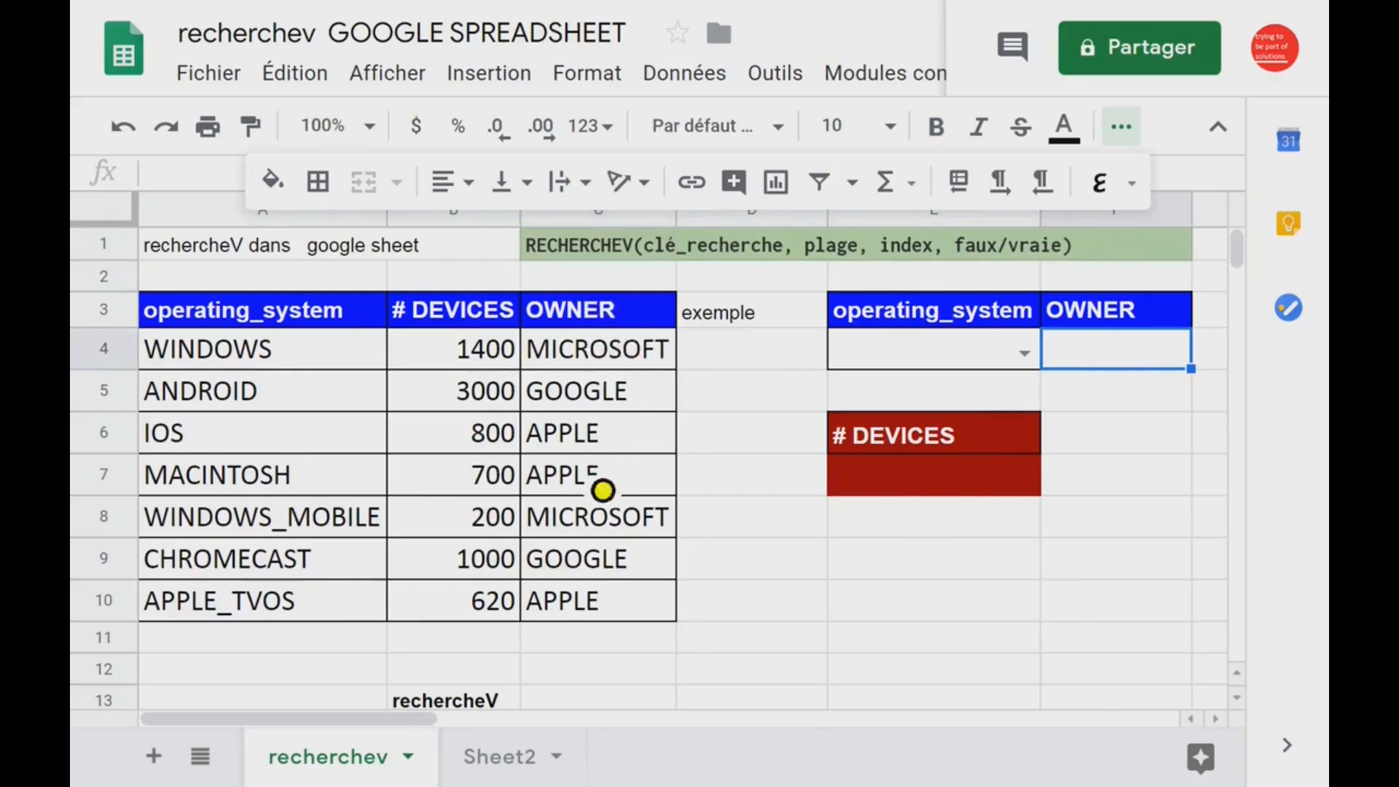
{"action": "left_click_drag", "start_coordinate": [599, 368], "coordinate": [597, 606]}
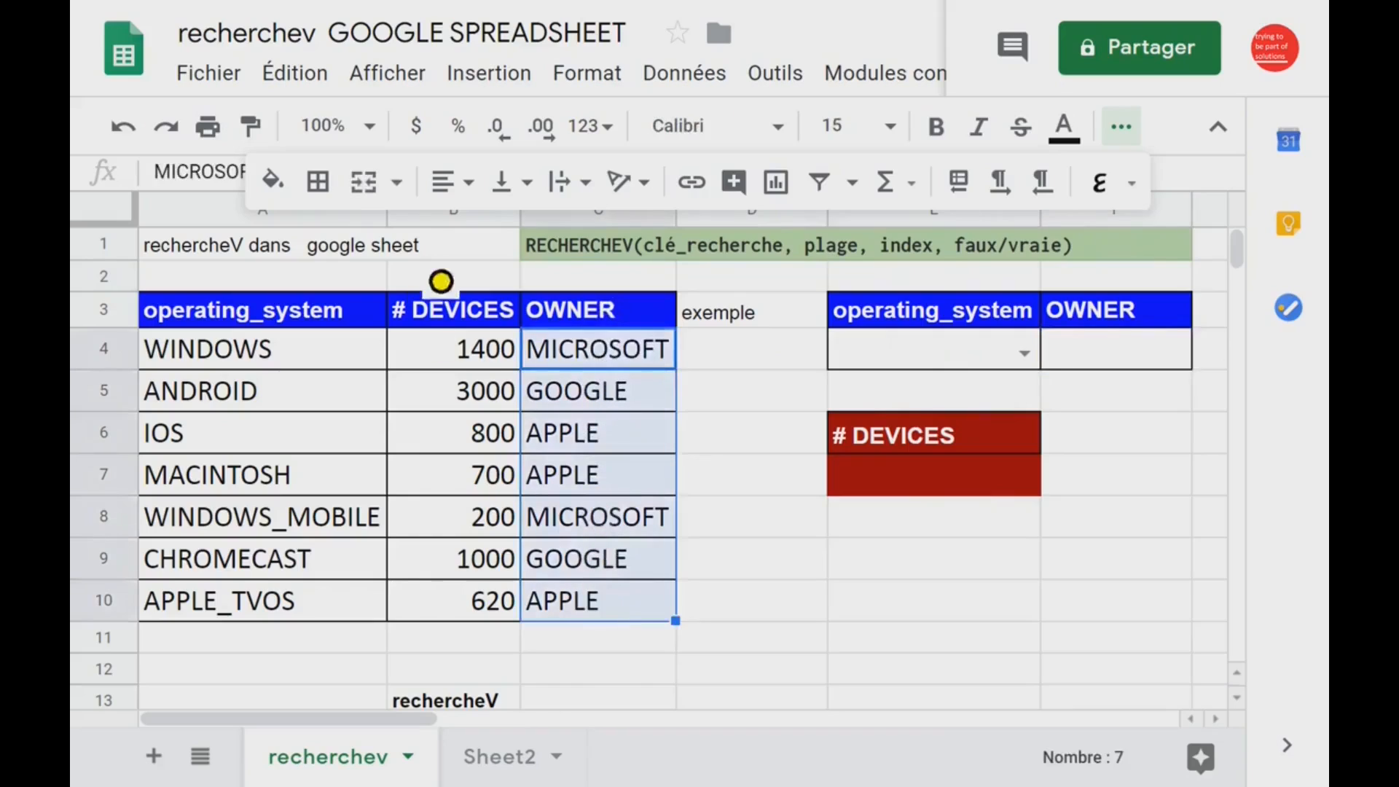
{"action": "left_click", "coordinate": [1097, 148]}
{"action": "left_click", "coordinate": [1112, 146]}
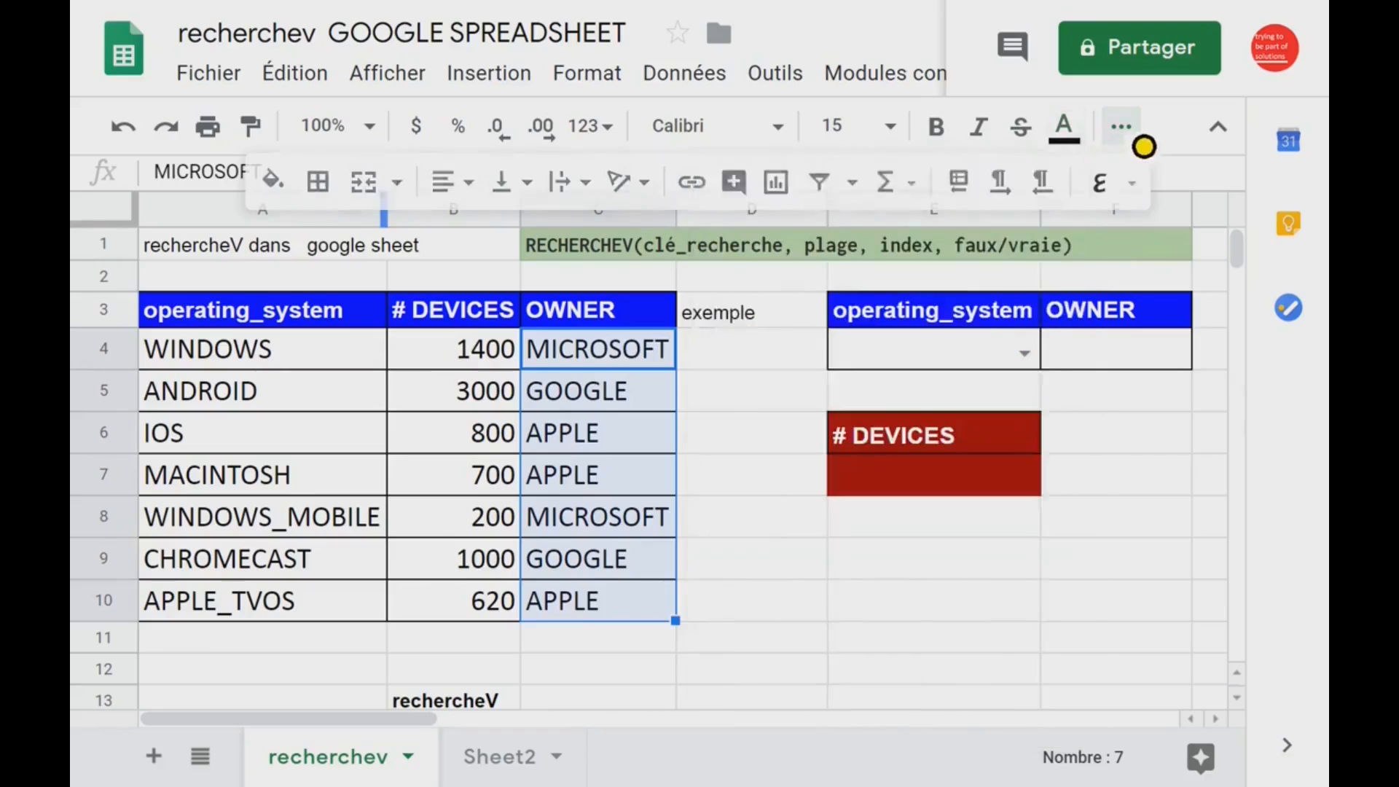
{"action": "left_click", "coordinate": [1125, 130]}
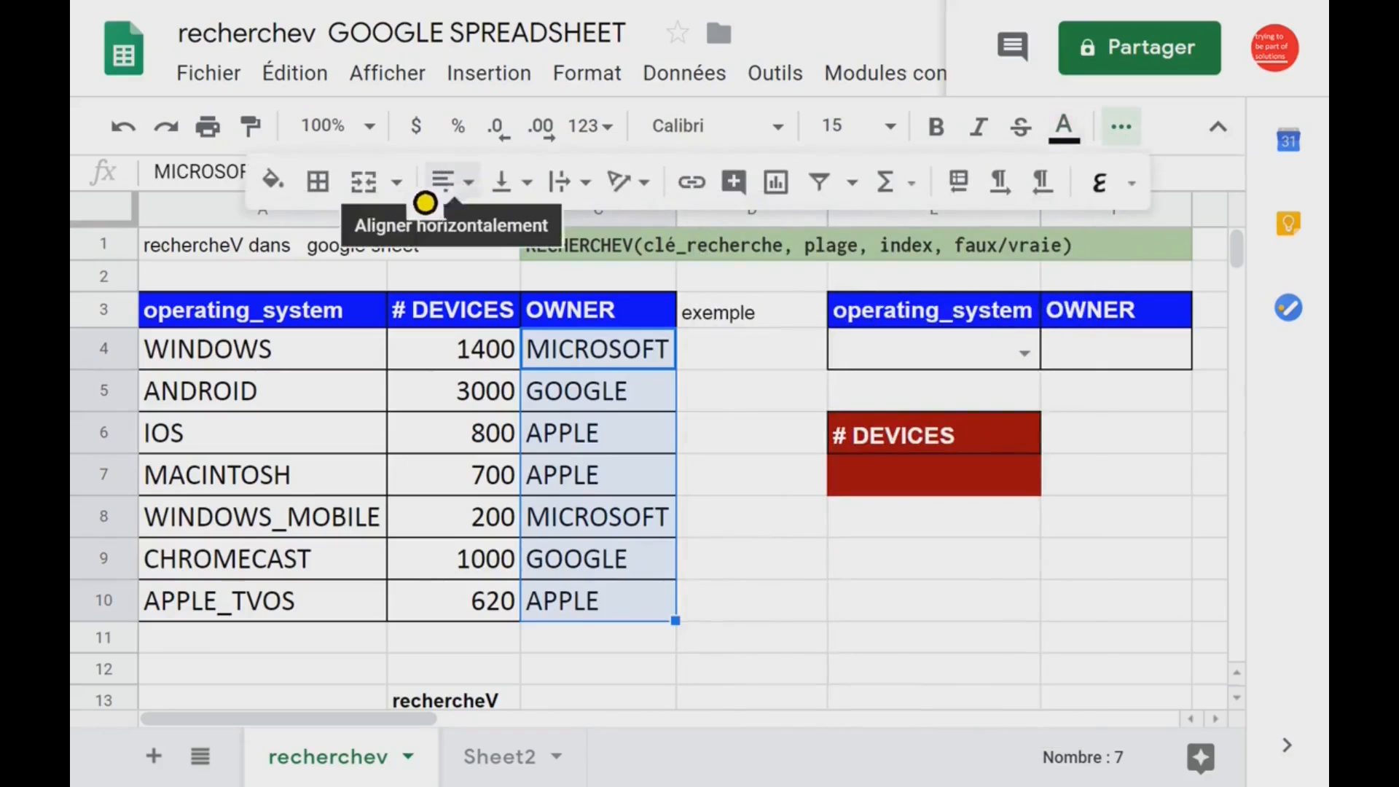
{"action": "left_click", "coordinate": [292, 194]}
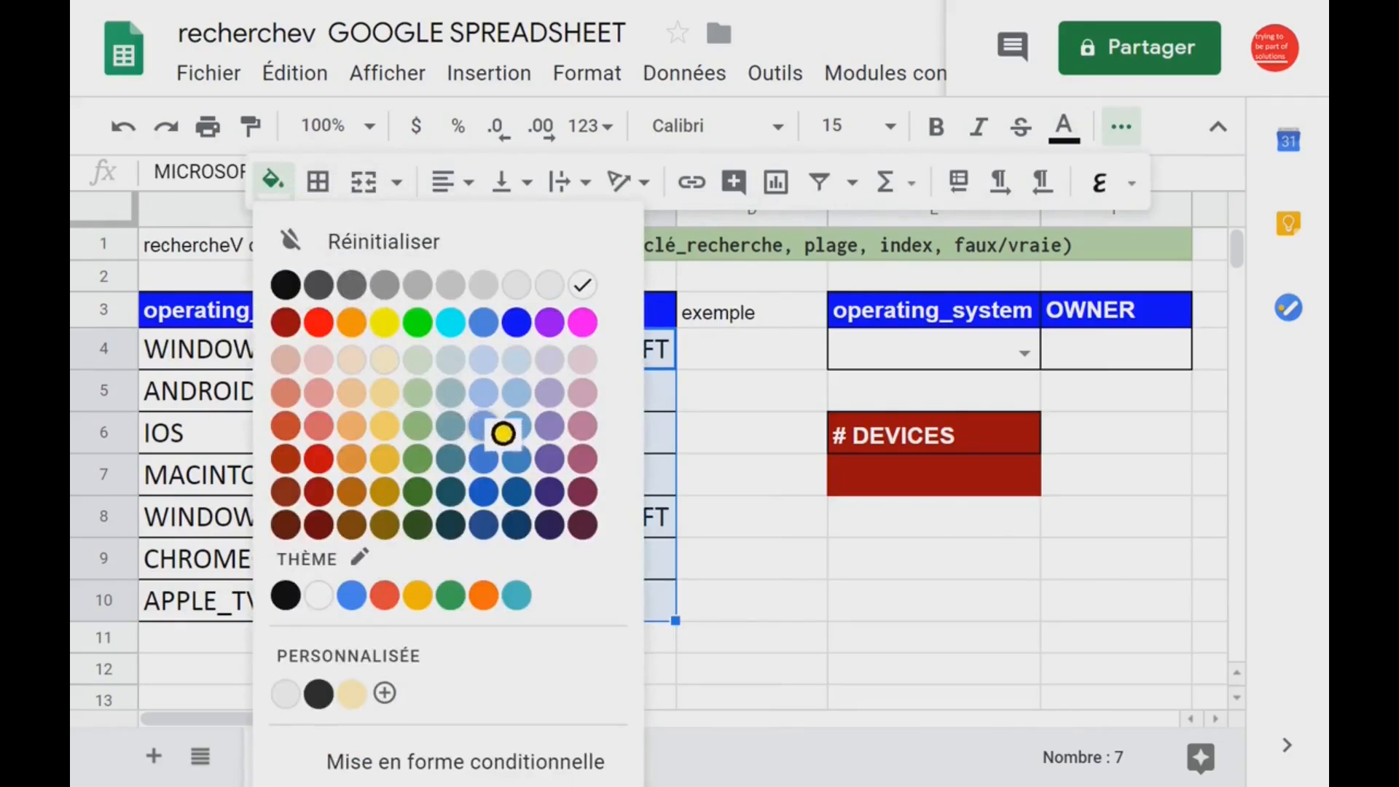
{"action": "left_click", "coordinate": [512, 440]}
{"action": "left_click", "coordinate": [753, 446]}
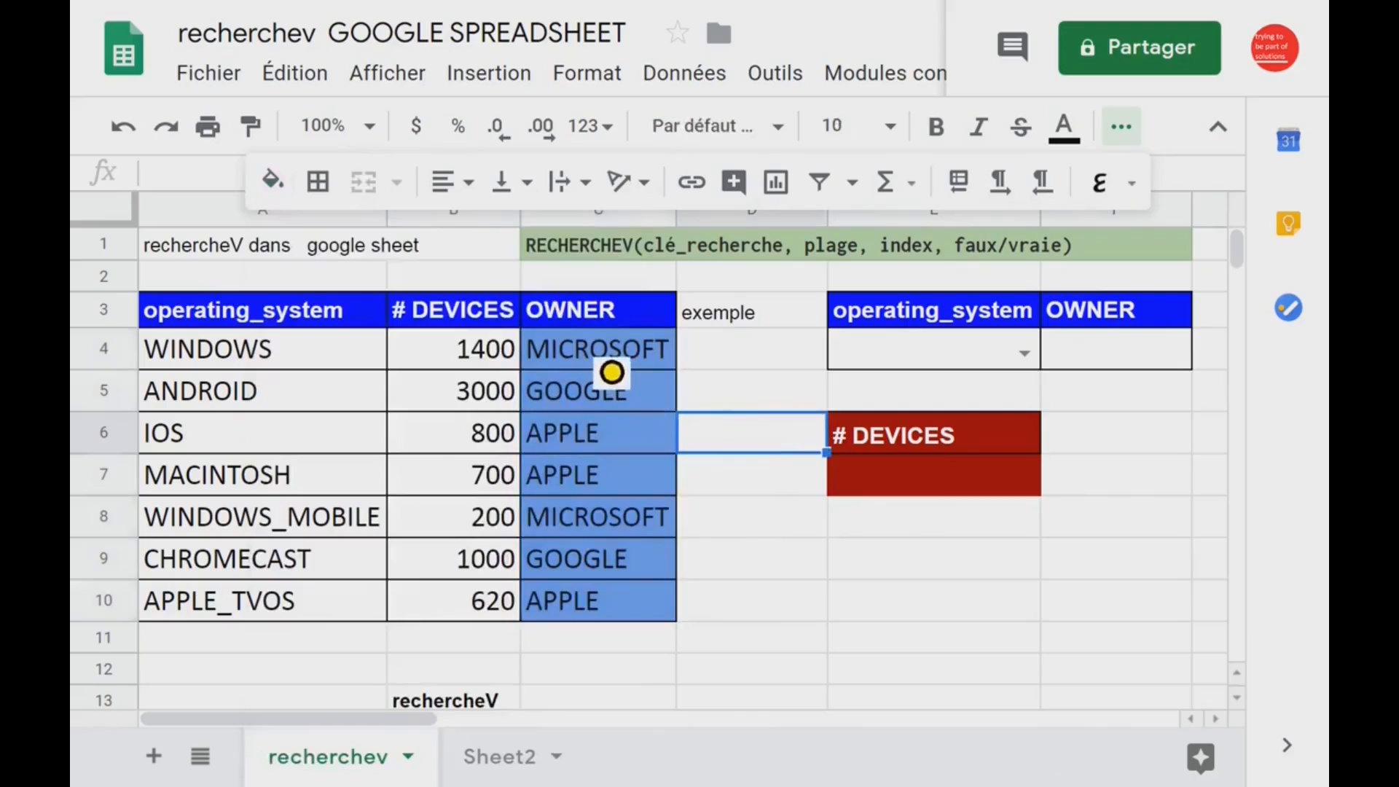
{"action": "left_click_drag", "start_coordinate": [612, 364], "coordinate": [609, 477]}
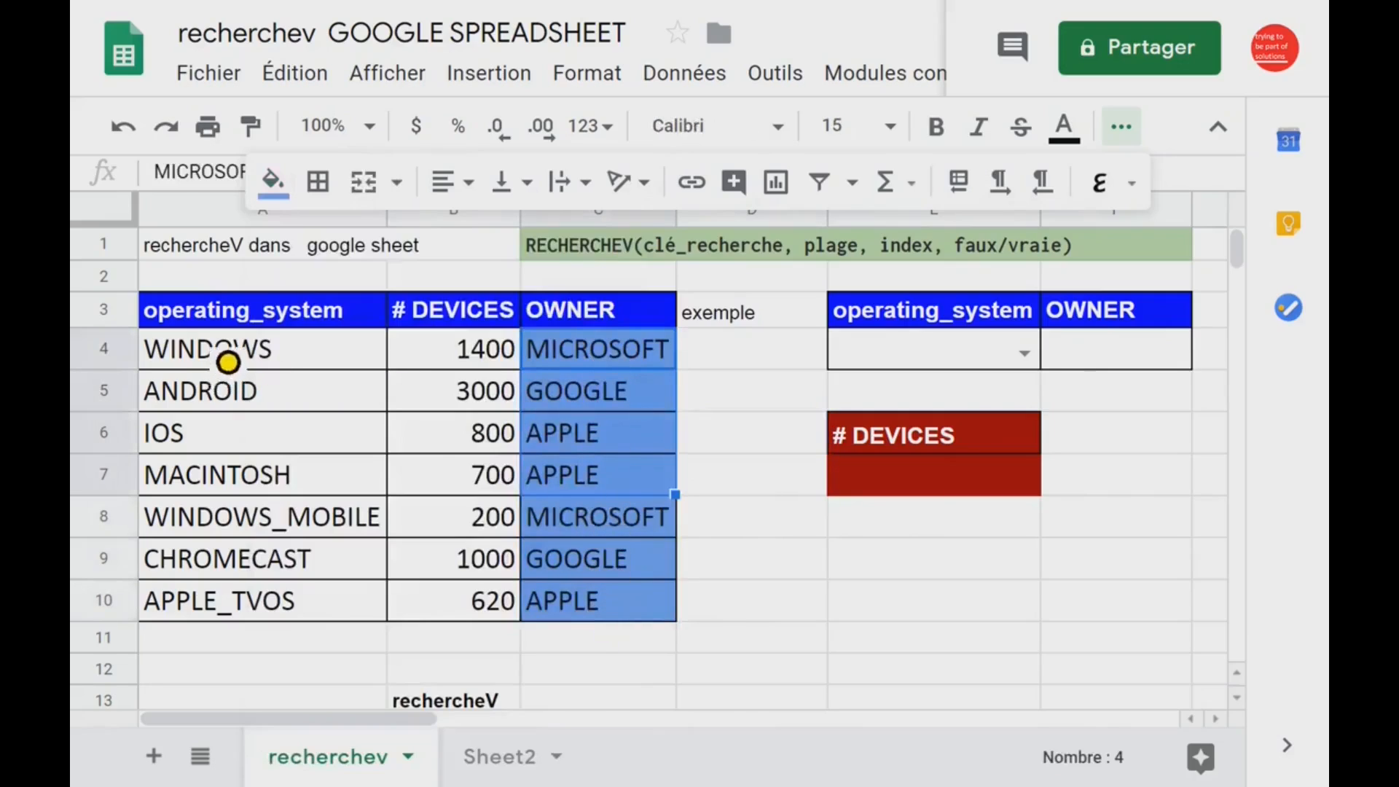
{"action": "left_click", "coordinate": [229, 364]}
{"action": "left_click", "coordinate": [453, 312]}
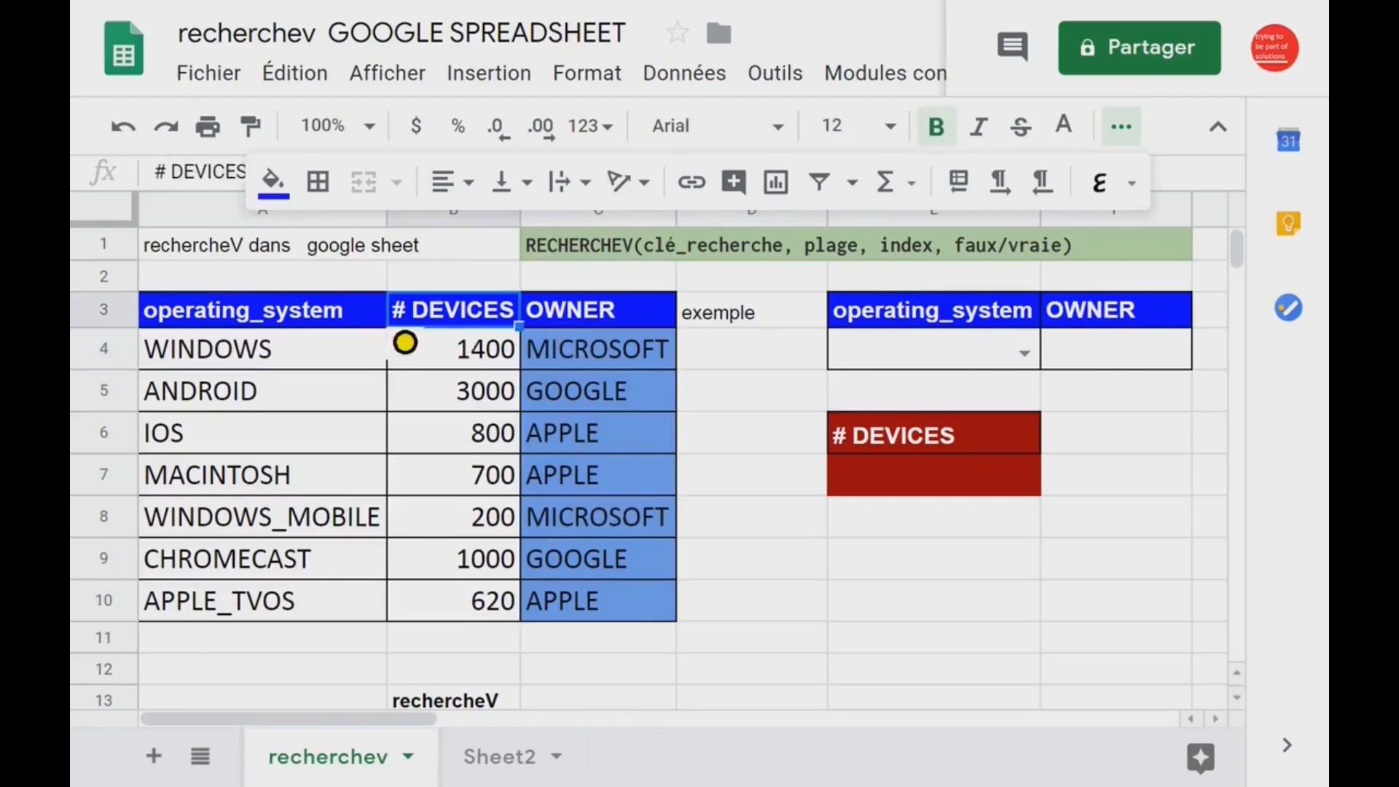
Narrow column A slightly and start a RECHERCHEV formula in OWNER cell F4 with E4 as the search key.
{"action": "left_click", "coordinate": [1089, 353]}
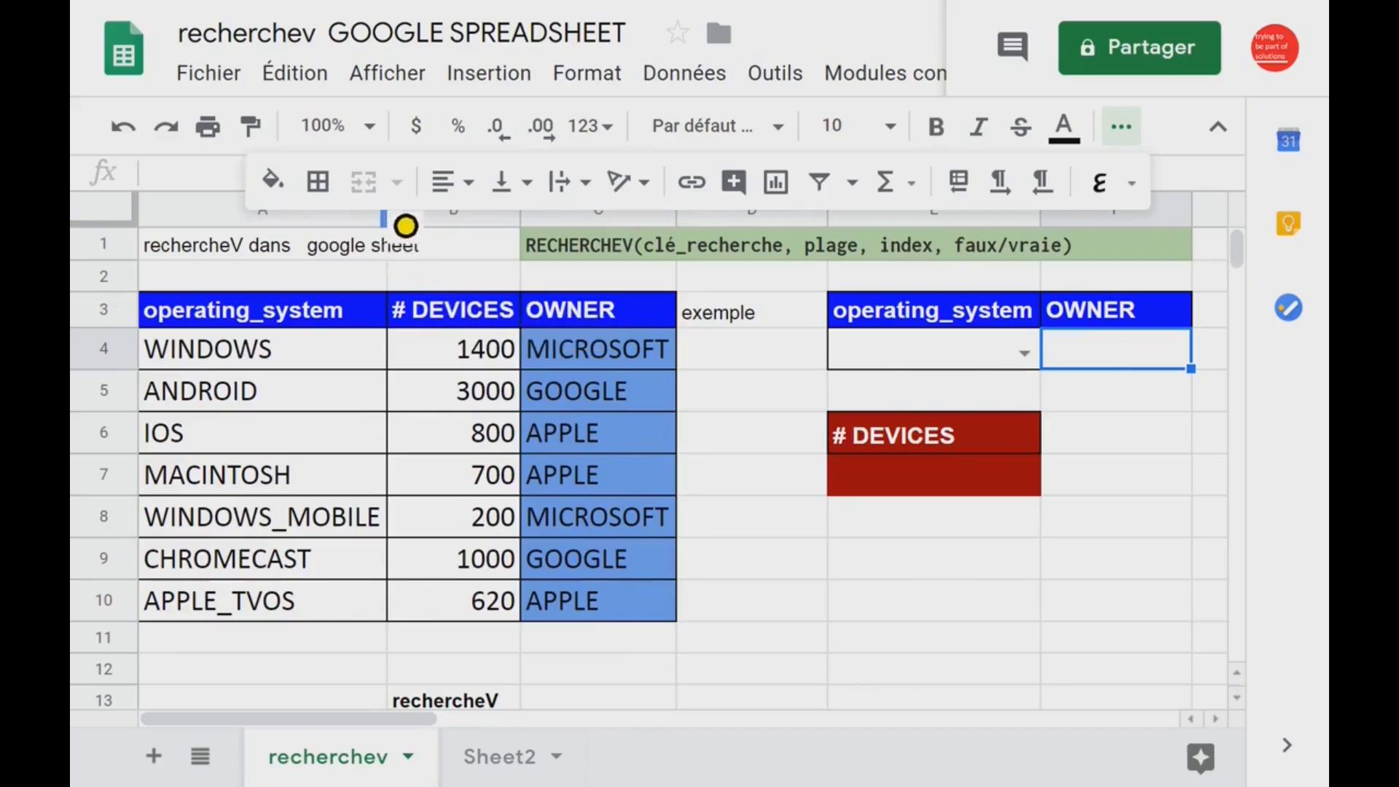
{"action": "left_click_drag", "start_coordinate": [405, 226], "coordinate": [379, 229]}
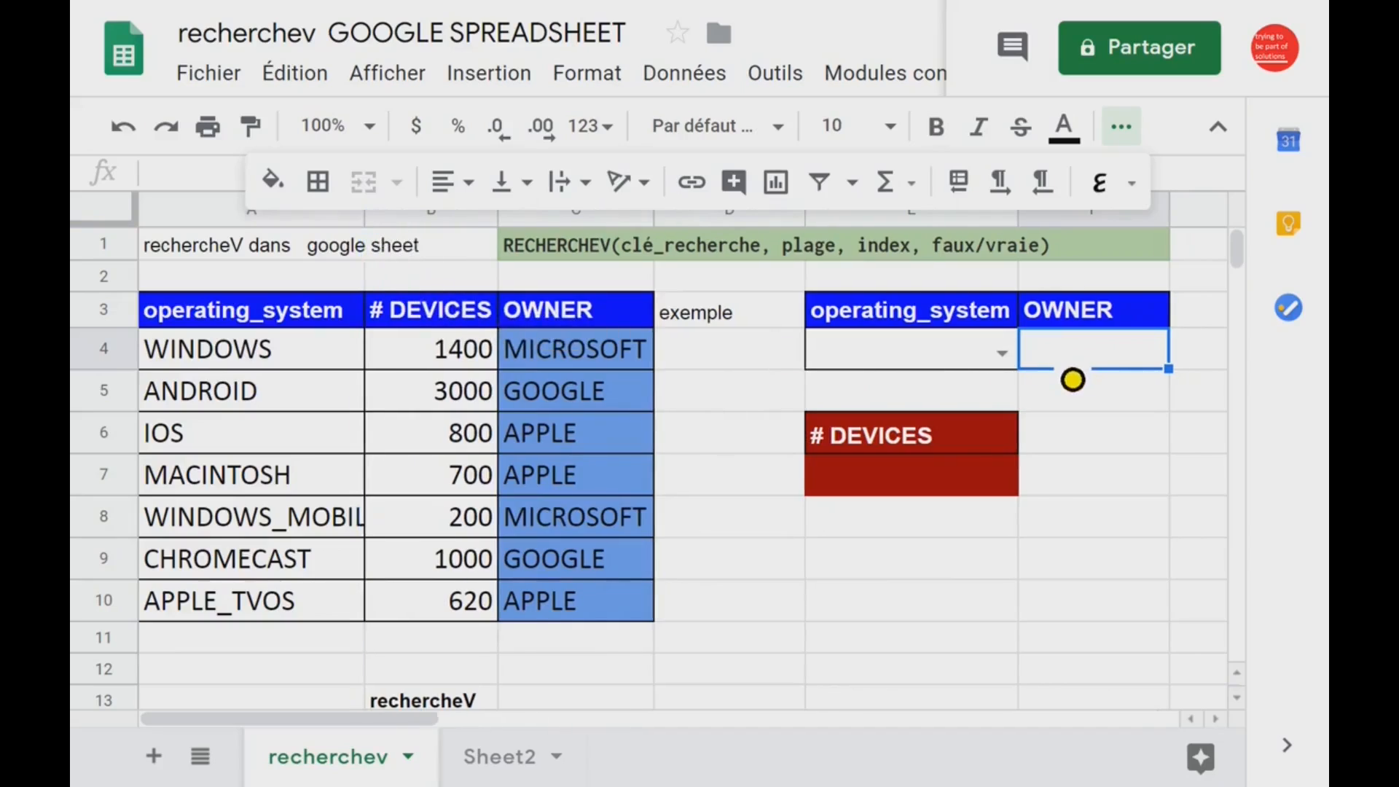
{"action": "type", "text": "=rec"}
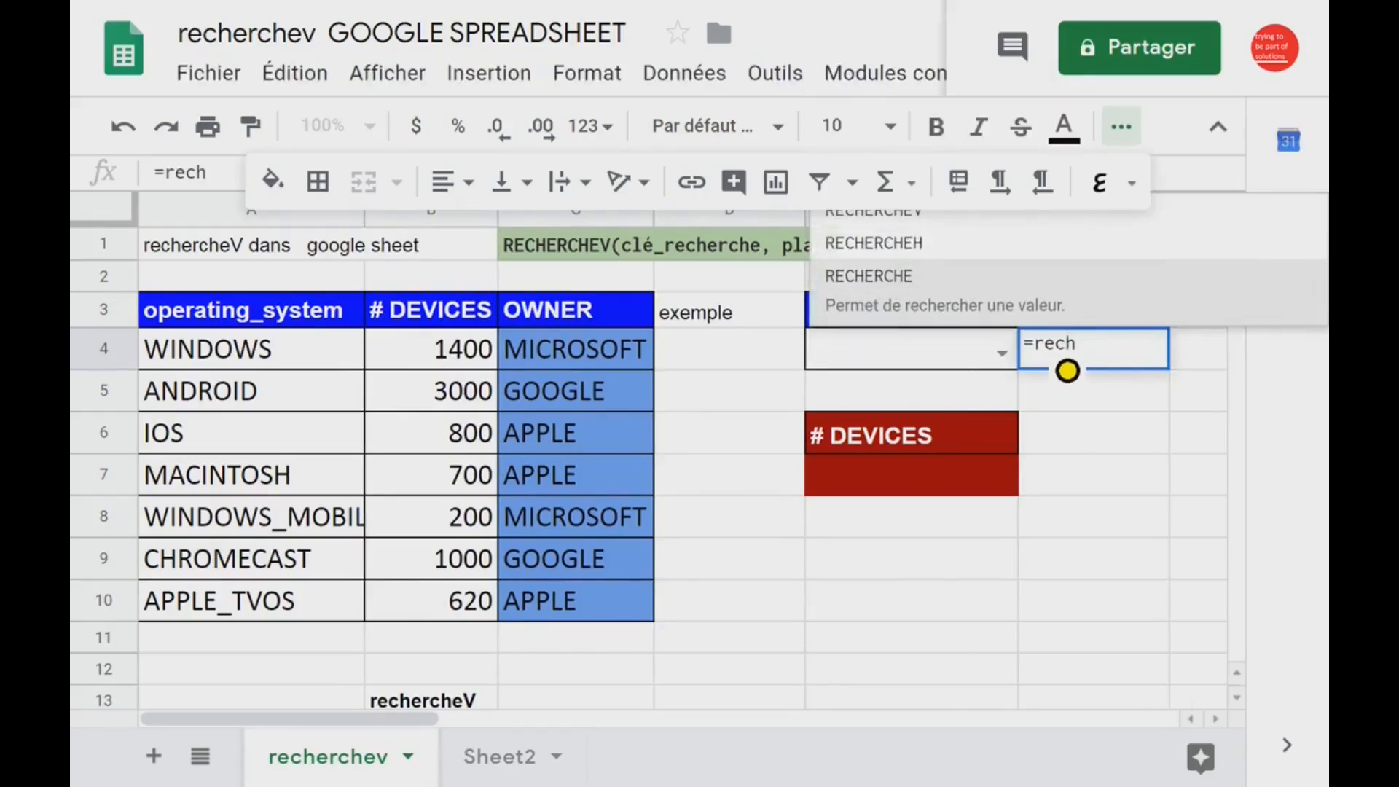
{"action": "type", "text": "h"}
{"action": "left_click", "coordinate": [940, 226]}
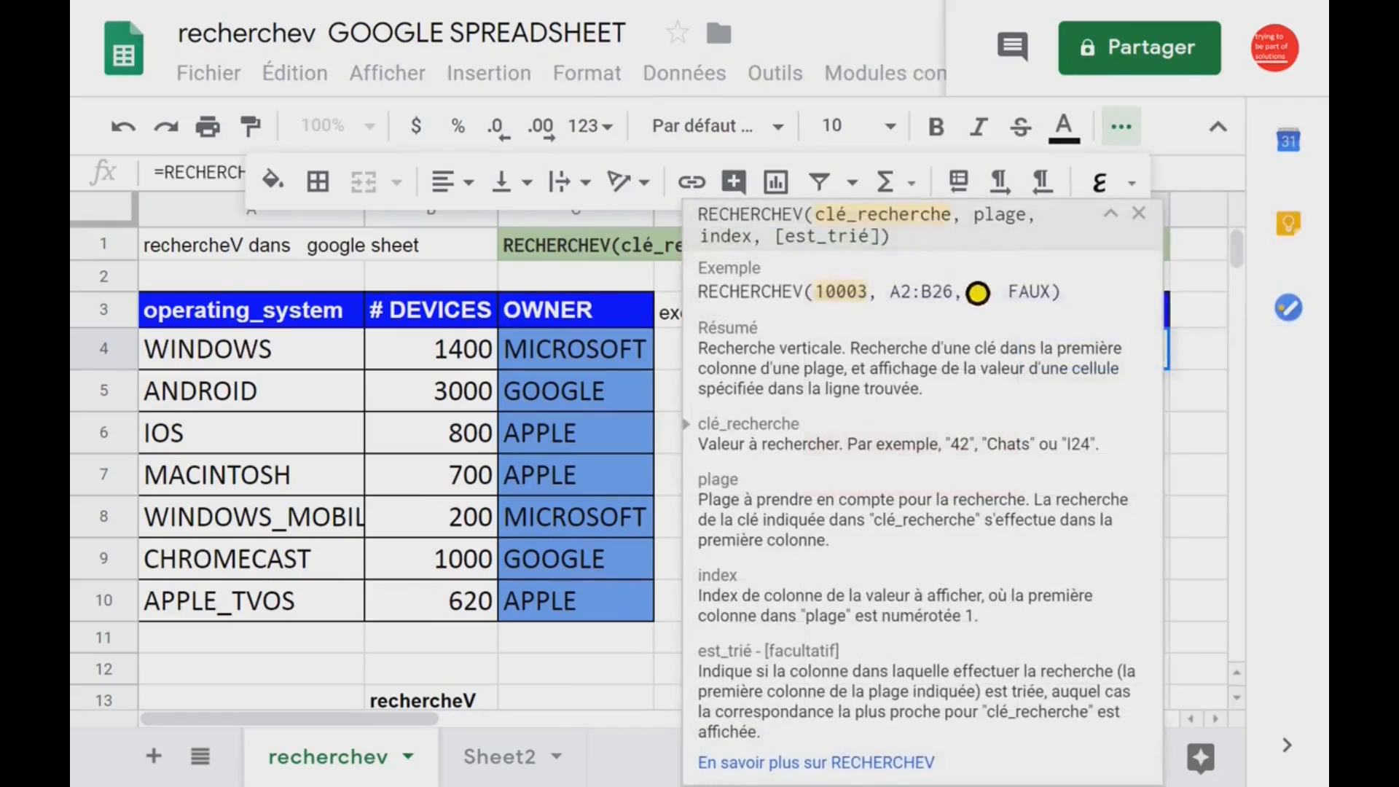
{"action": "left_click", "coordinate": [1122, 219]}
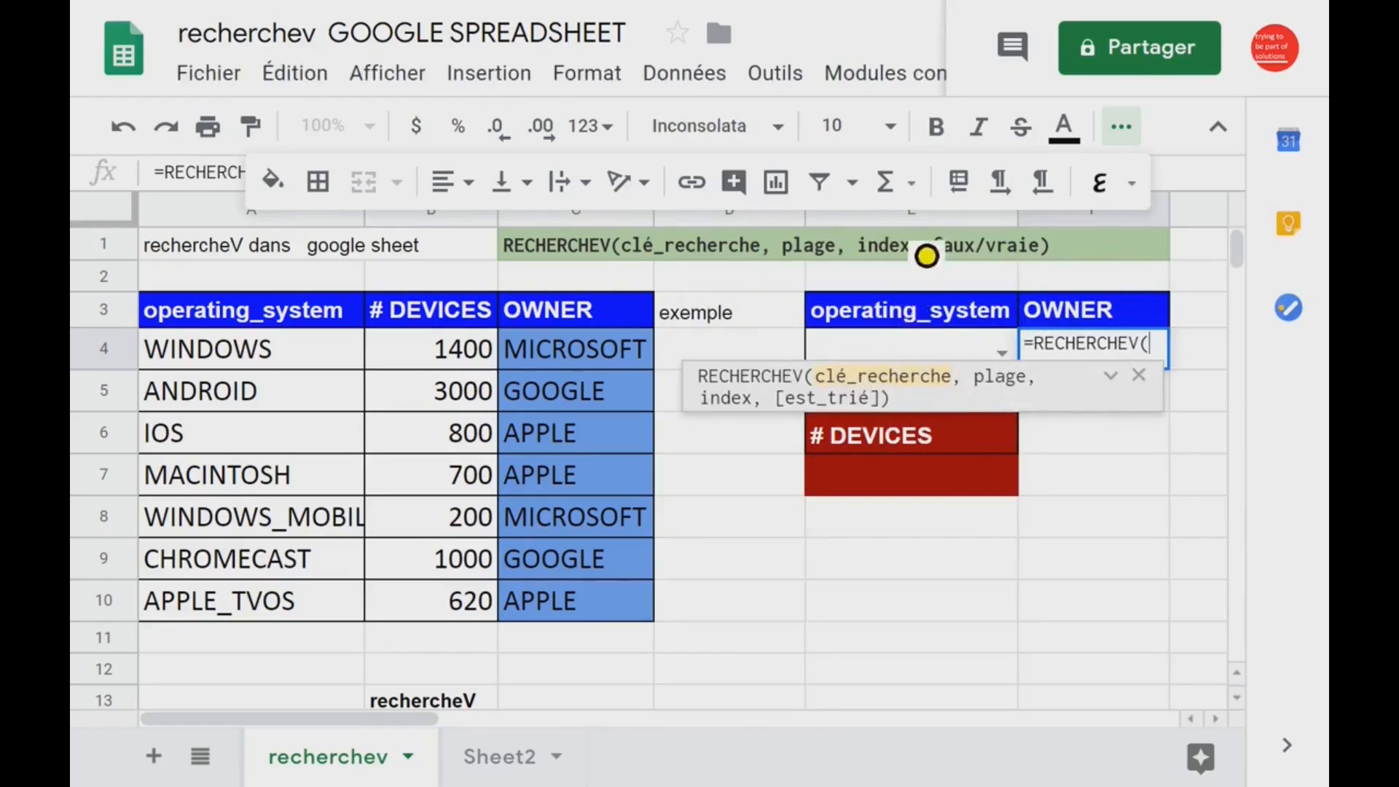
{"action": "left_click", "coordinate": [924, 350]}
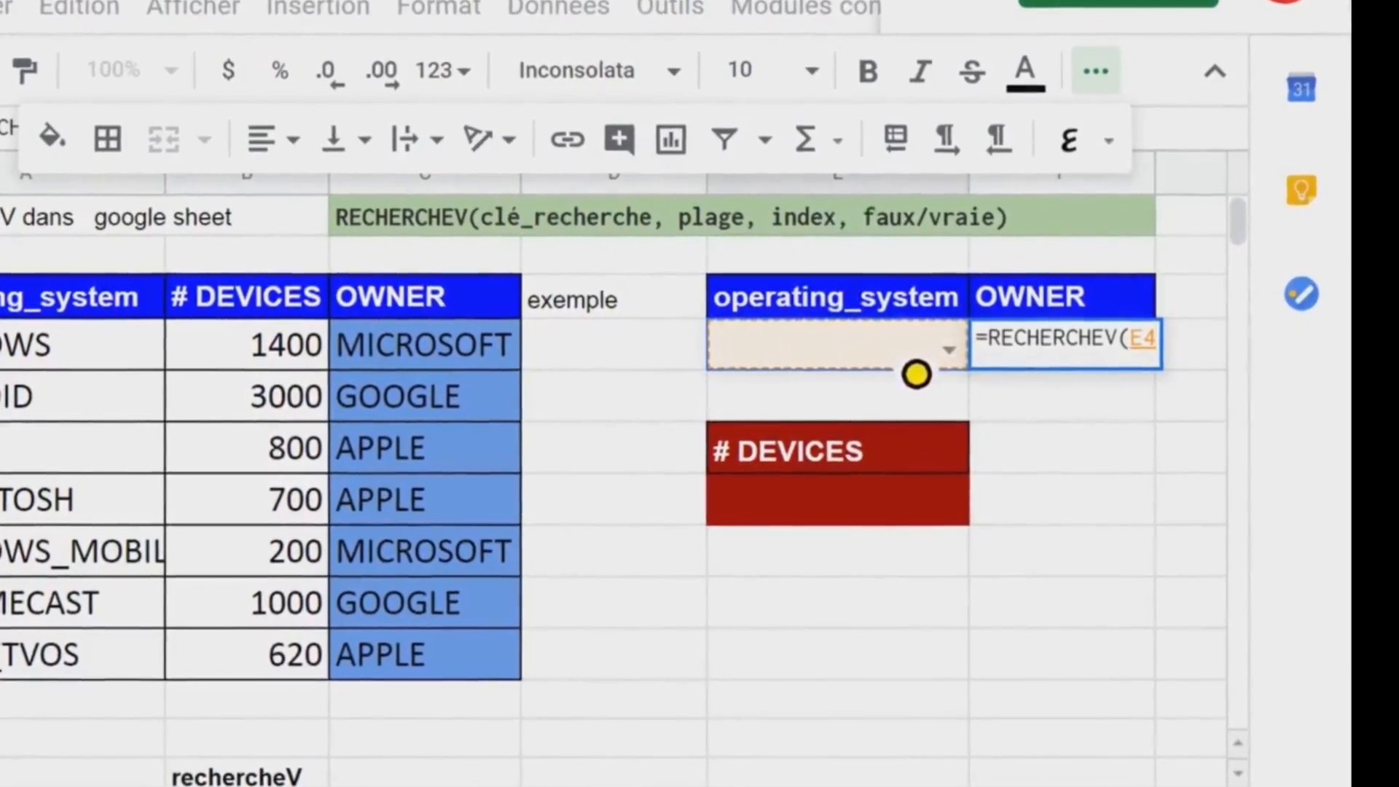
{"action": "type", "text": ";"}
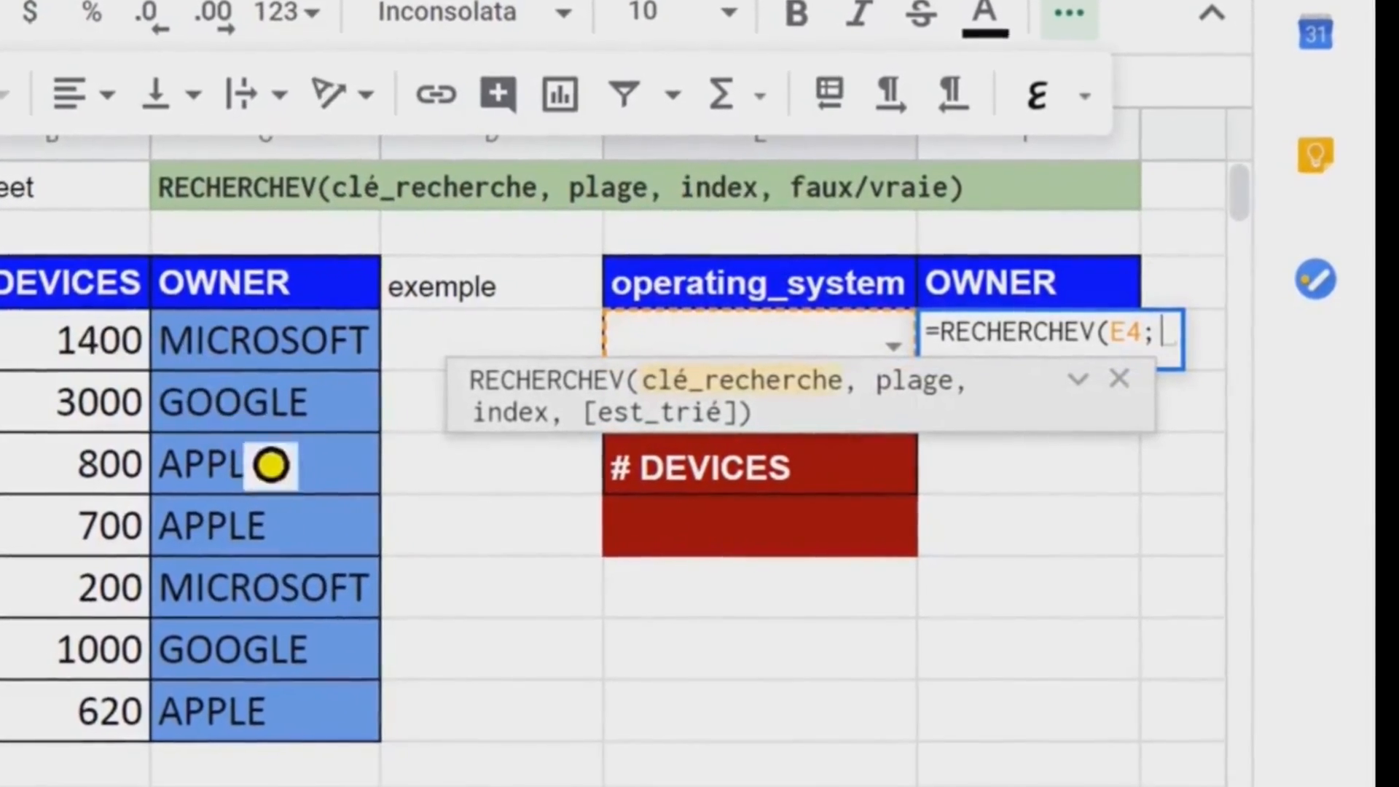
Set the lookup range of the RECHERCHEV formula in F4 to the source table cells A4:C10.
{"action": "left_click", "coordinate": [1, 339]}
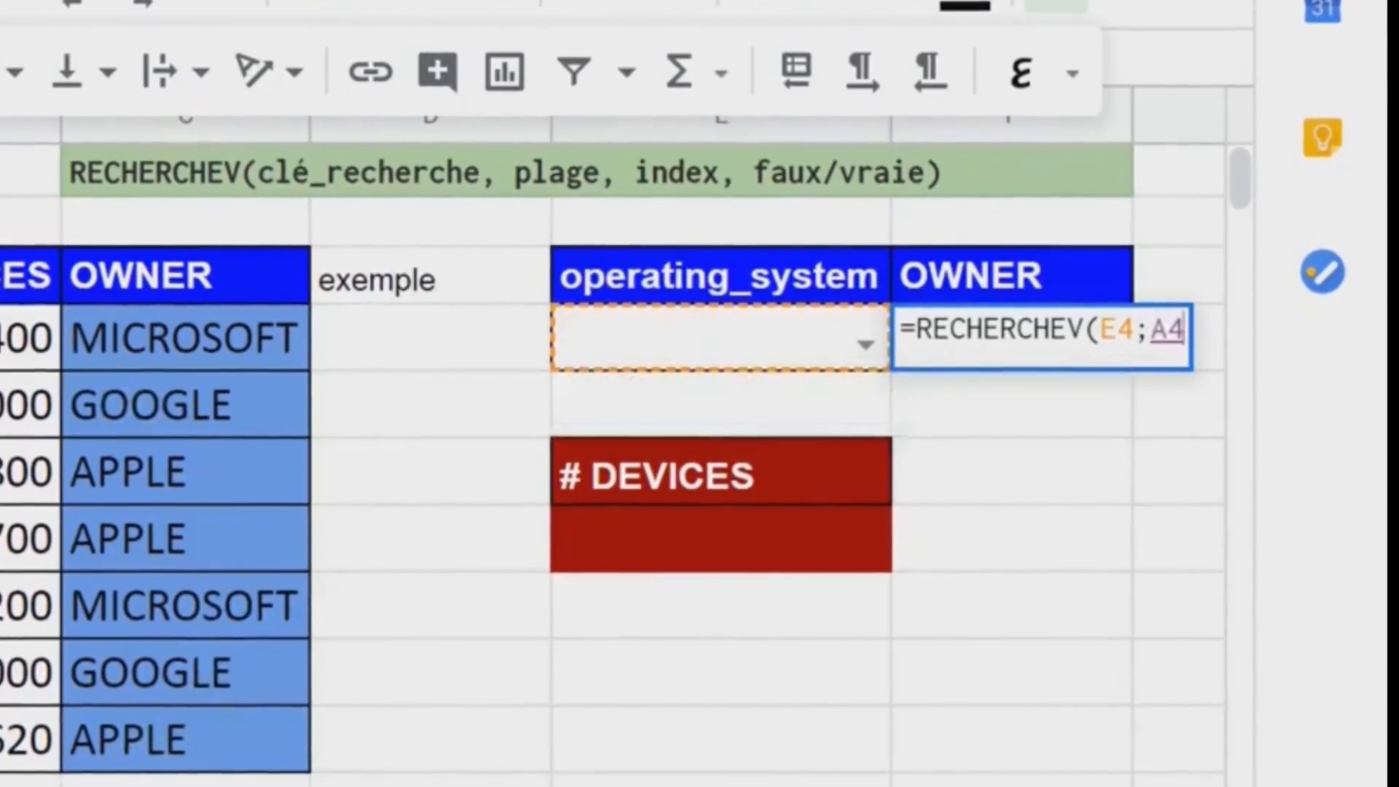
{"action": "type", "text": ":B5"}
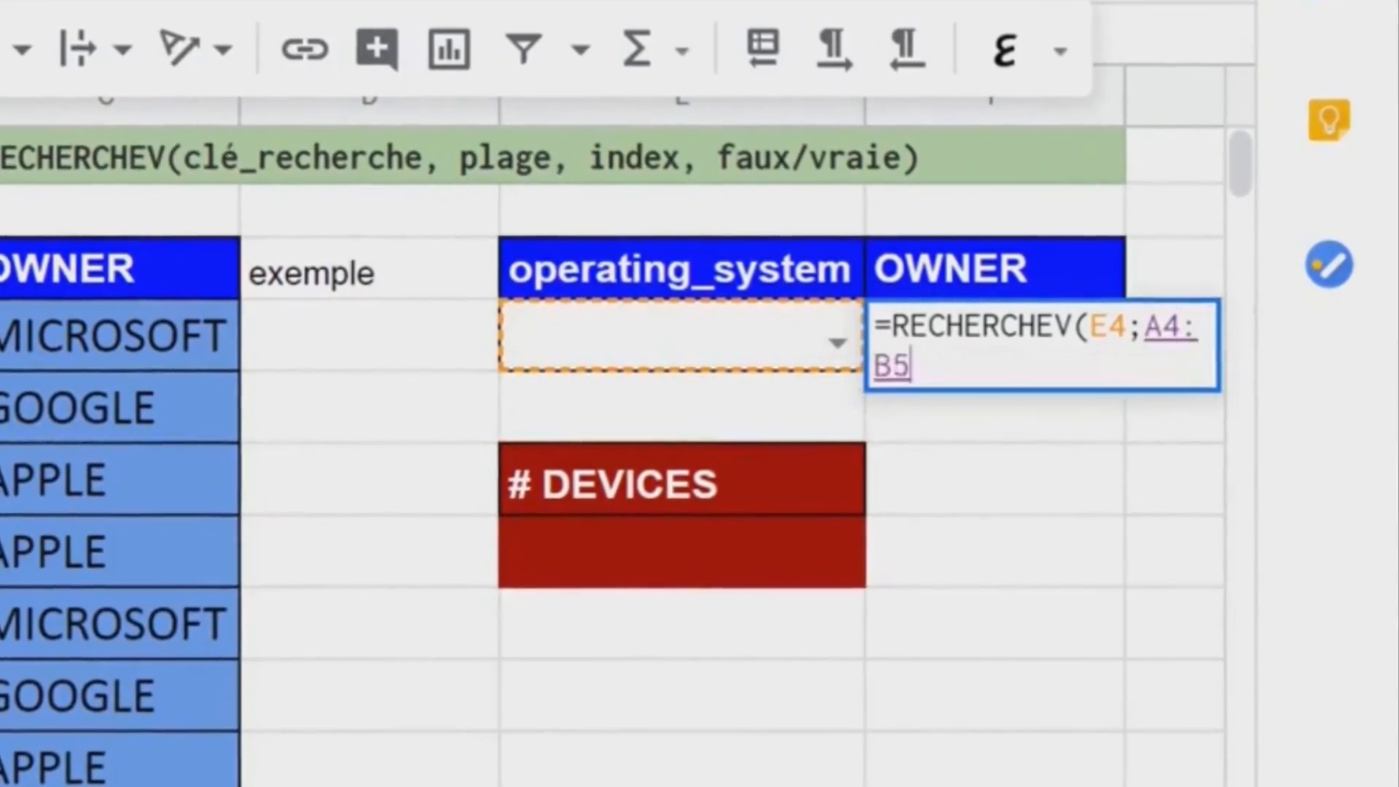
{"action": "key", "text": "shift+Down"}
{"action": "key", "text": "shift+Down"}
{"action": "key", "text": "shift+Right"}
{"action": "key", "text": "shift+Down"}
{"action": "key", "text": "shift+Down"}
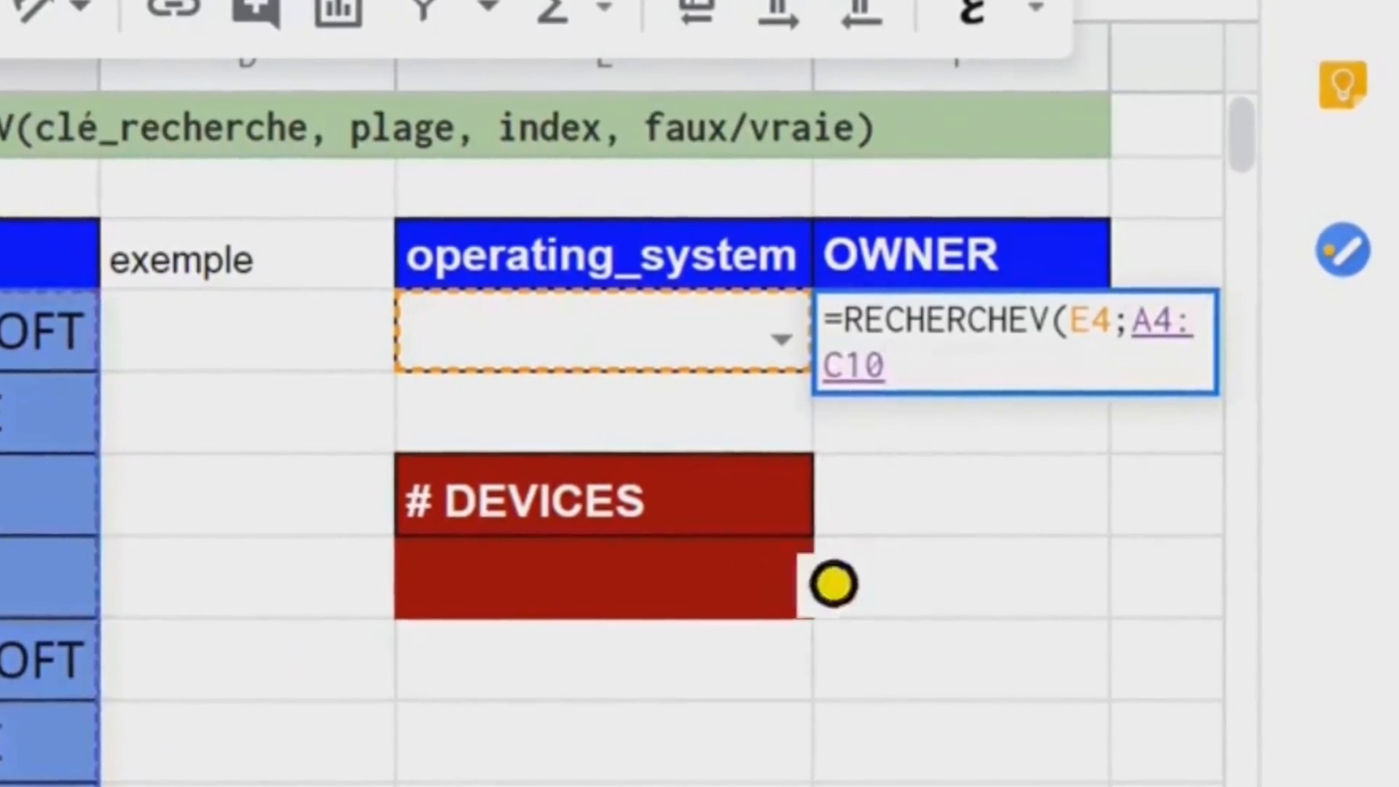
{"action": "double_click", "coordinate": [863, 368]}
{"action": "left_click", "coordinate": [1098, 375]}
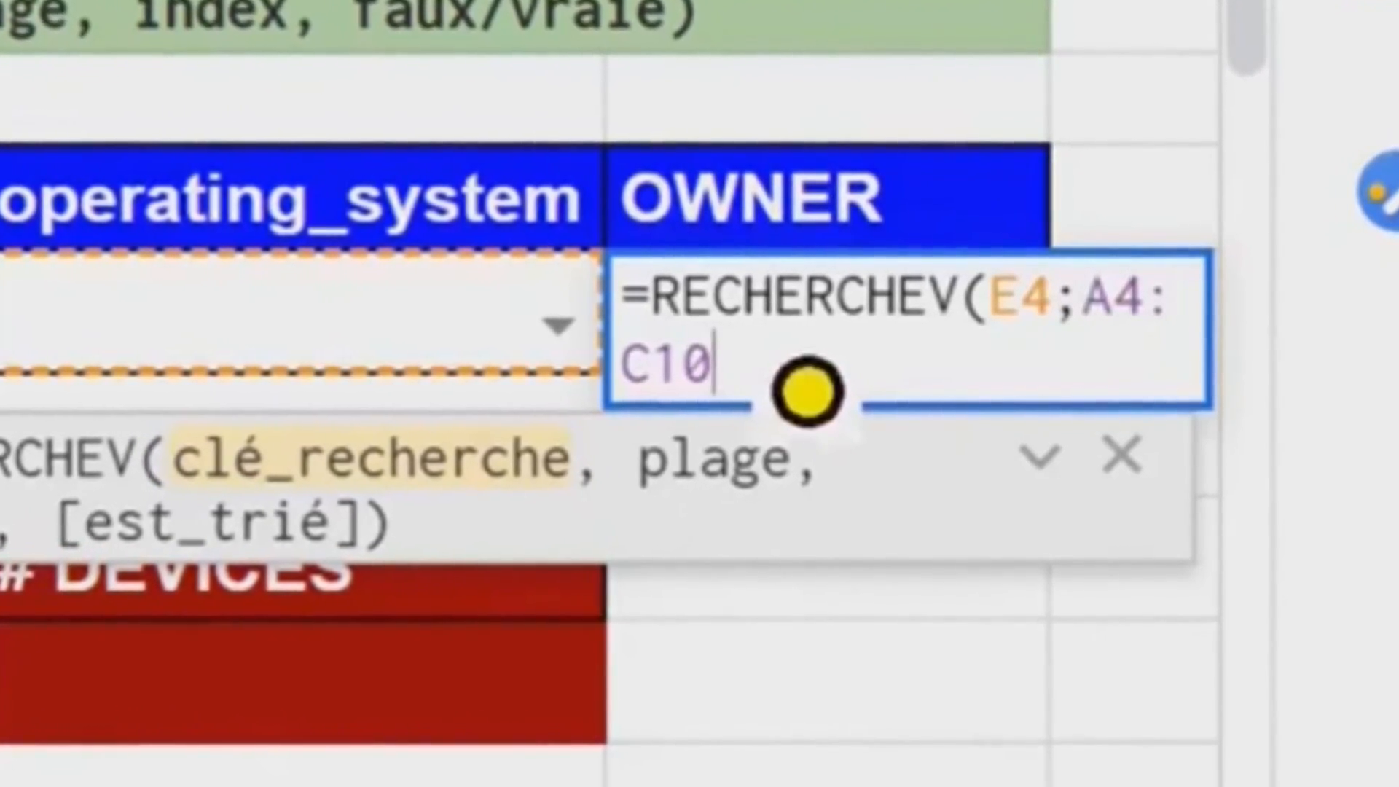
Complete the RECHERCHEV formula in F4 with column index 3 and 0 as the last argument, and commit it.
{"action": "type", "text": ";"}
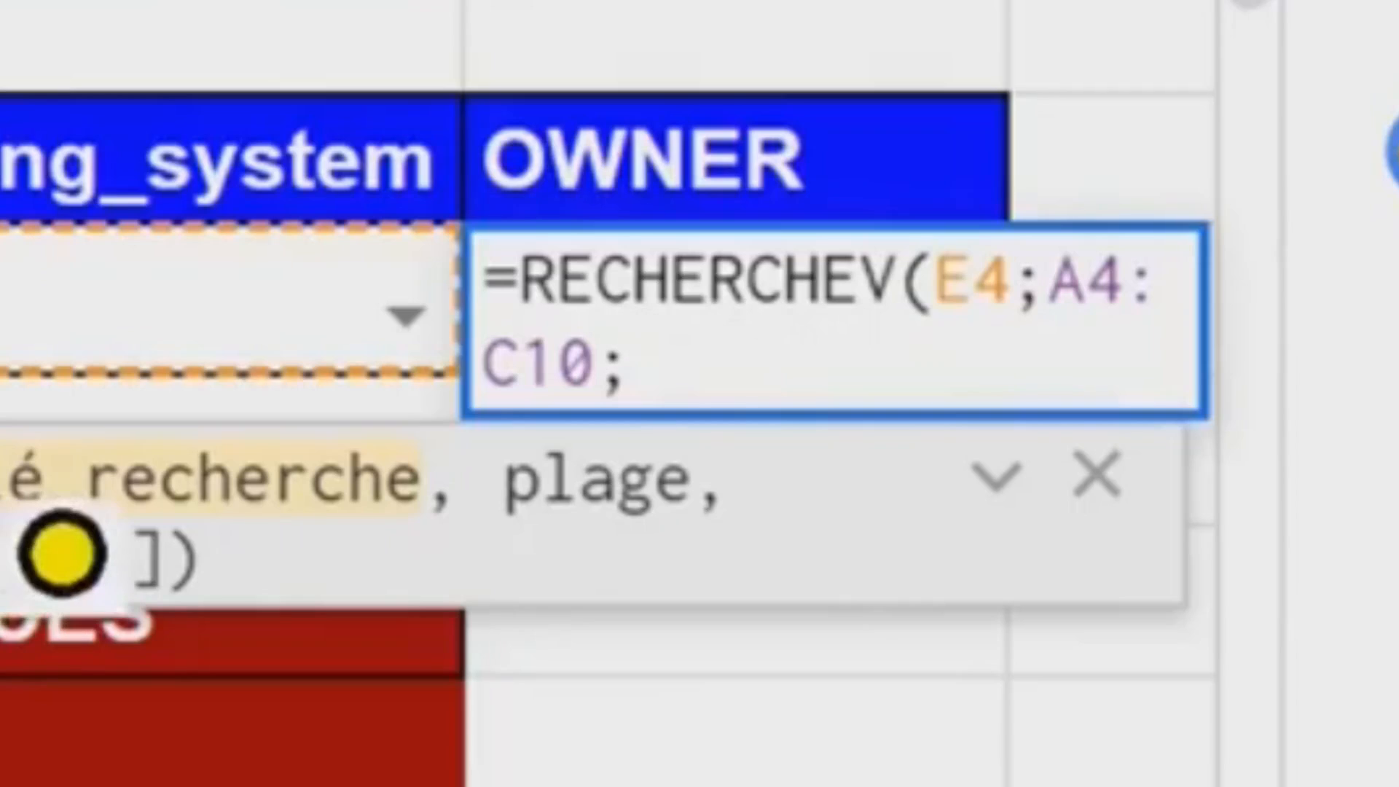
{"action": "type", "text": "3;"}
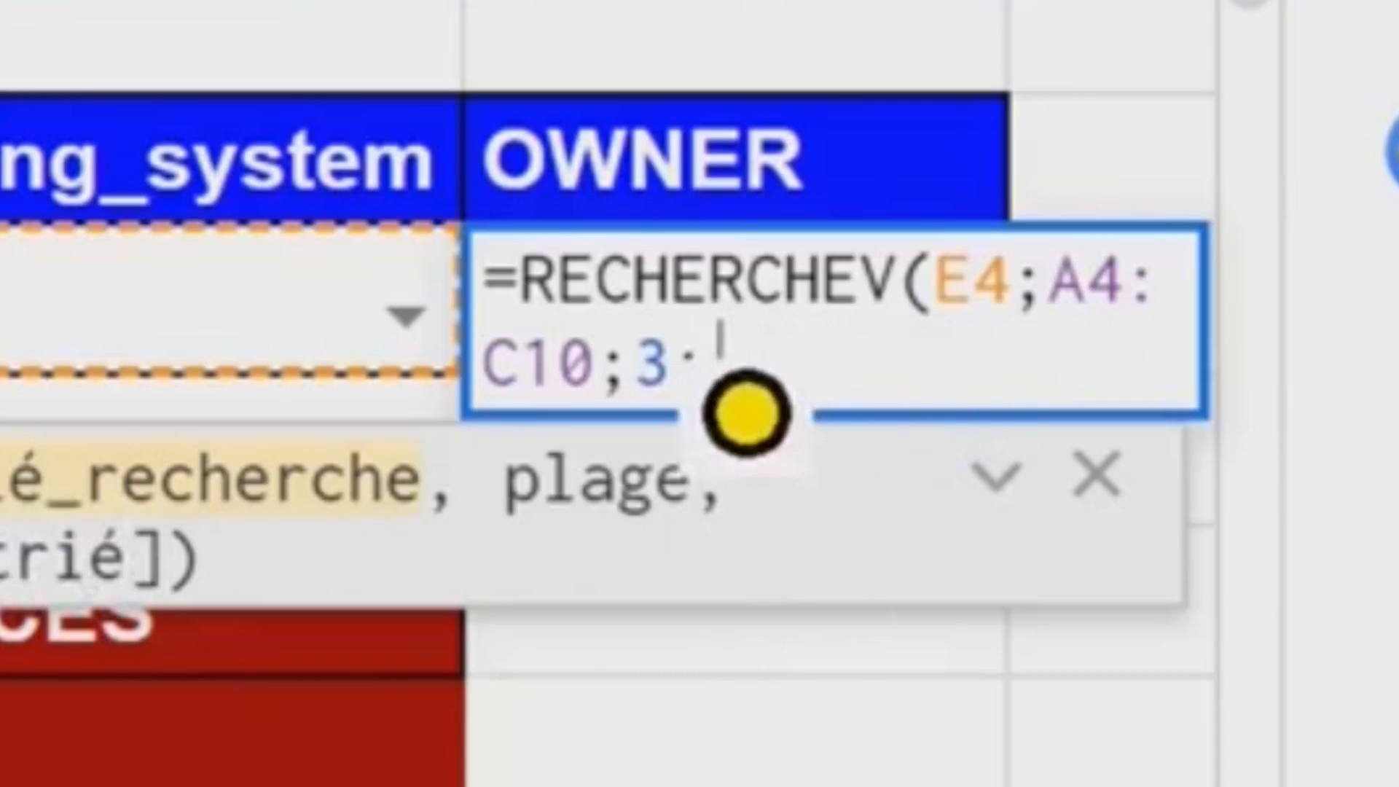
{"action": "key", "text": "BackSpace"}
{"action": "type", "text": ";"}
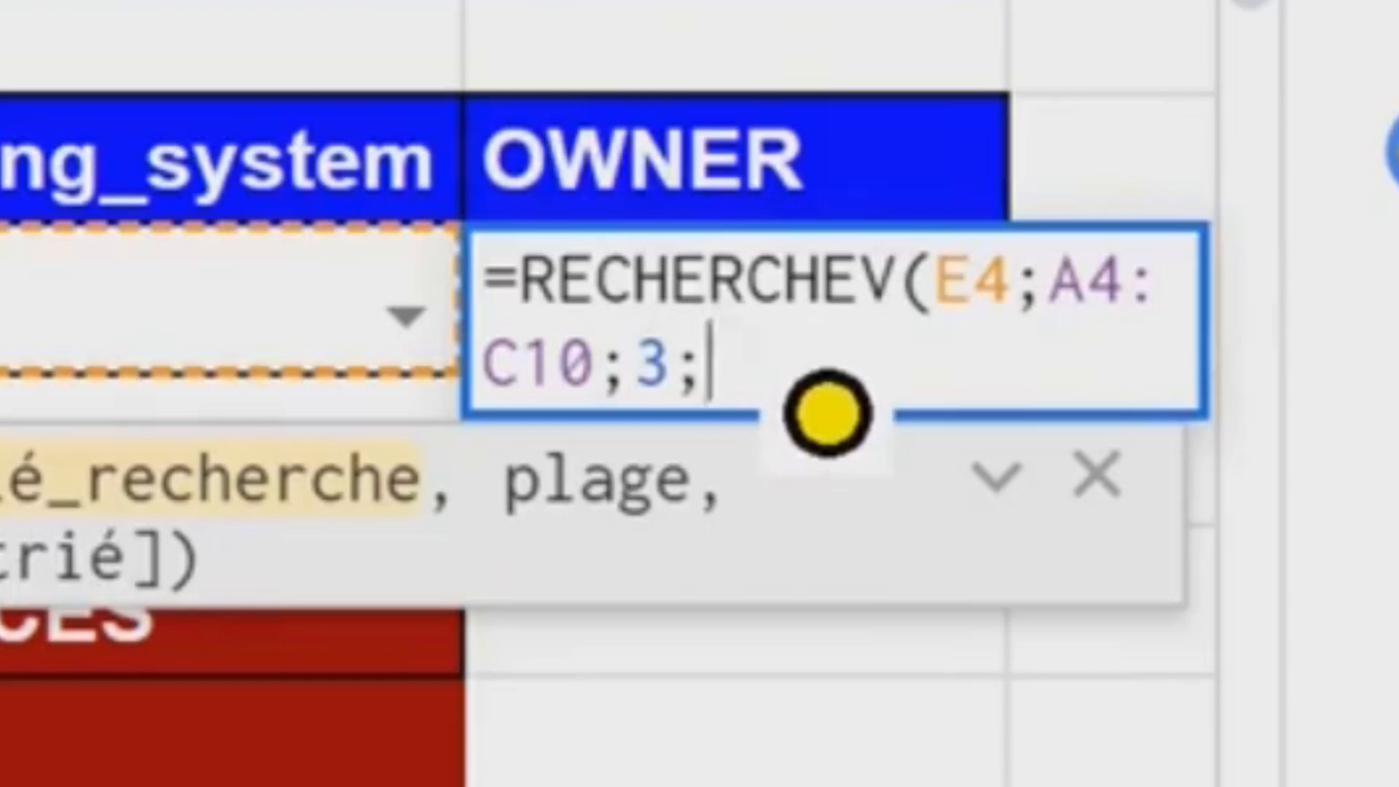
{"action": "type", "text": "0)"}
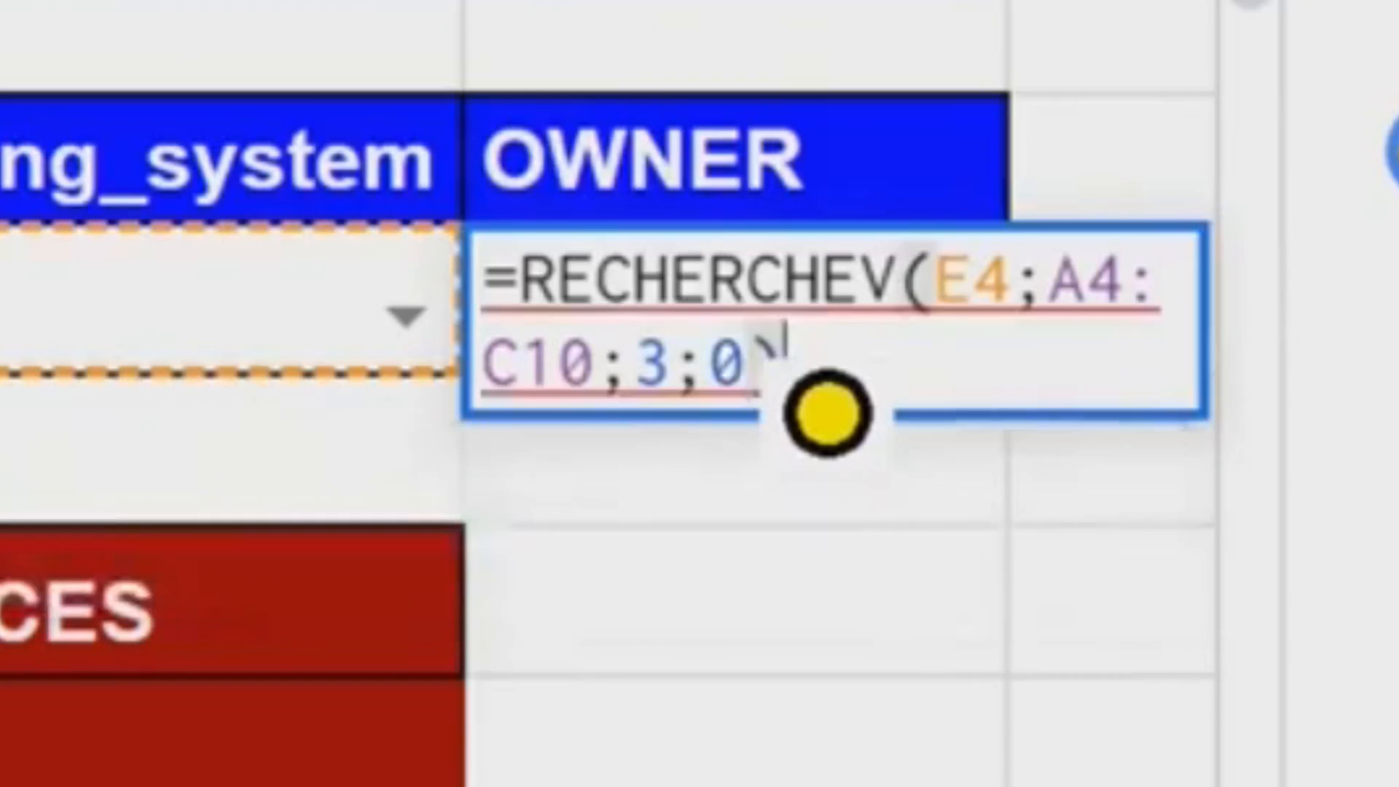
{"action": "key", "text": "Return"}
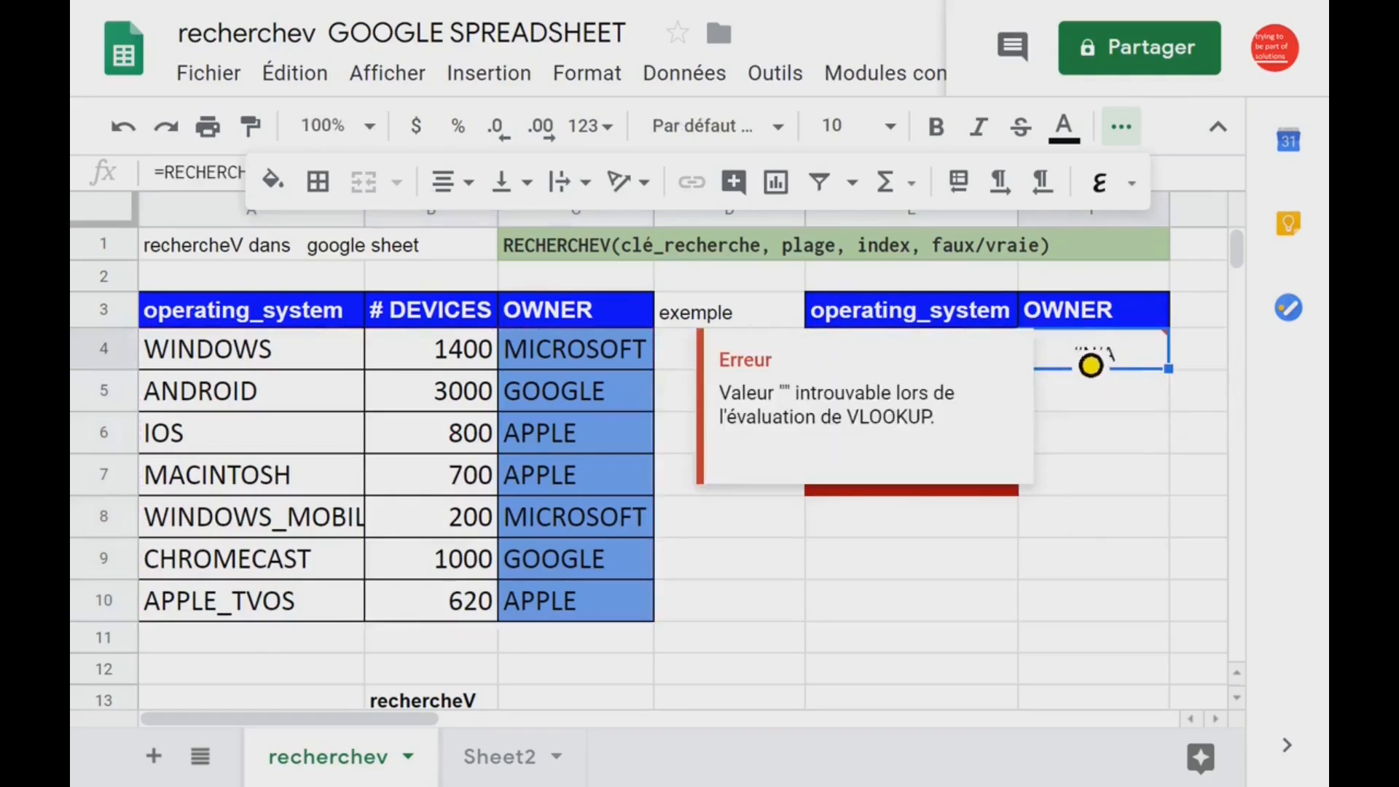
{"action": "left_click", "coordinate": [1068, 571]}
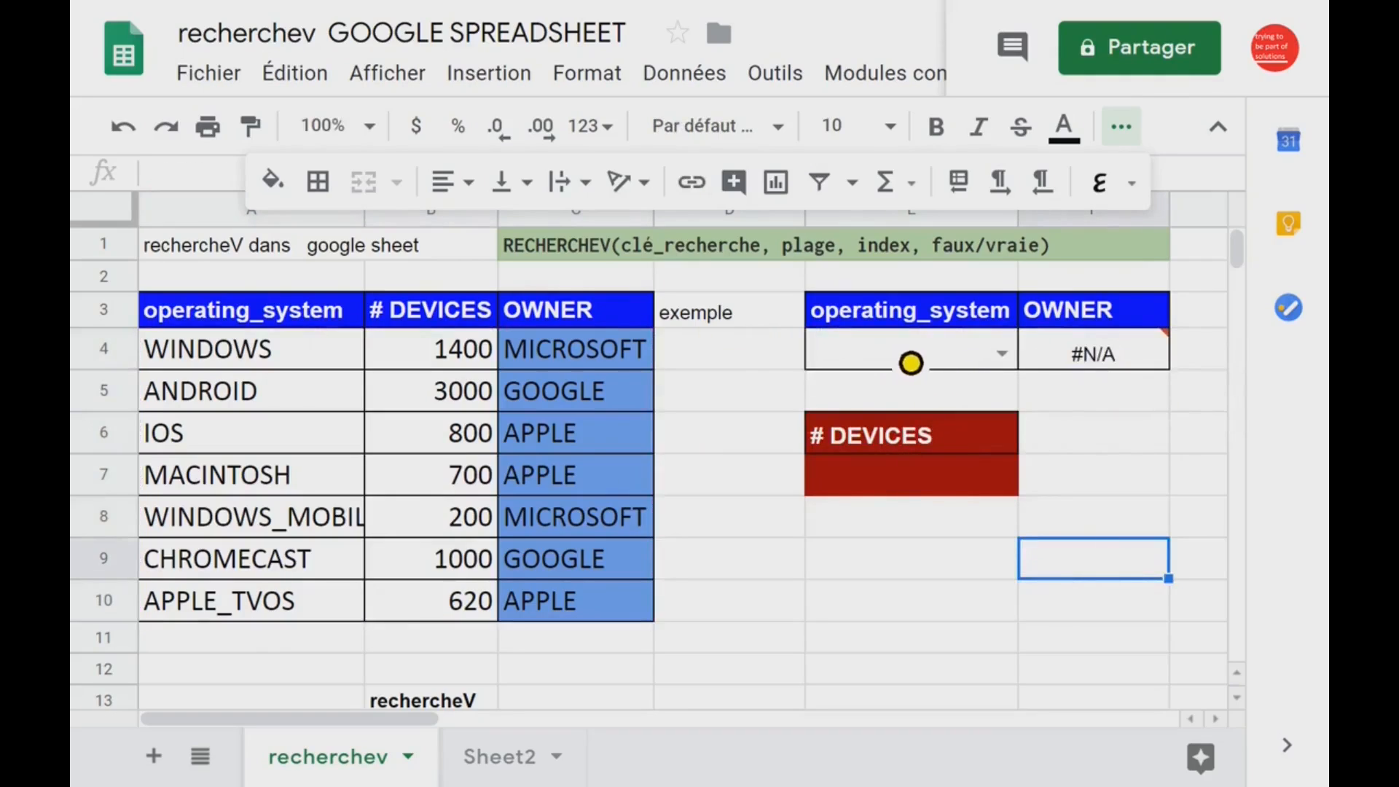
Choose ANDROID as the operating system in E4 and check the returned owner against the source table.
{"action": "left_click", "coordinate": [1015, 366]}
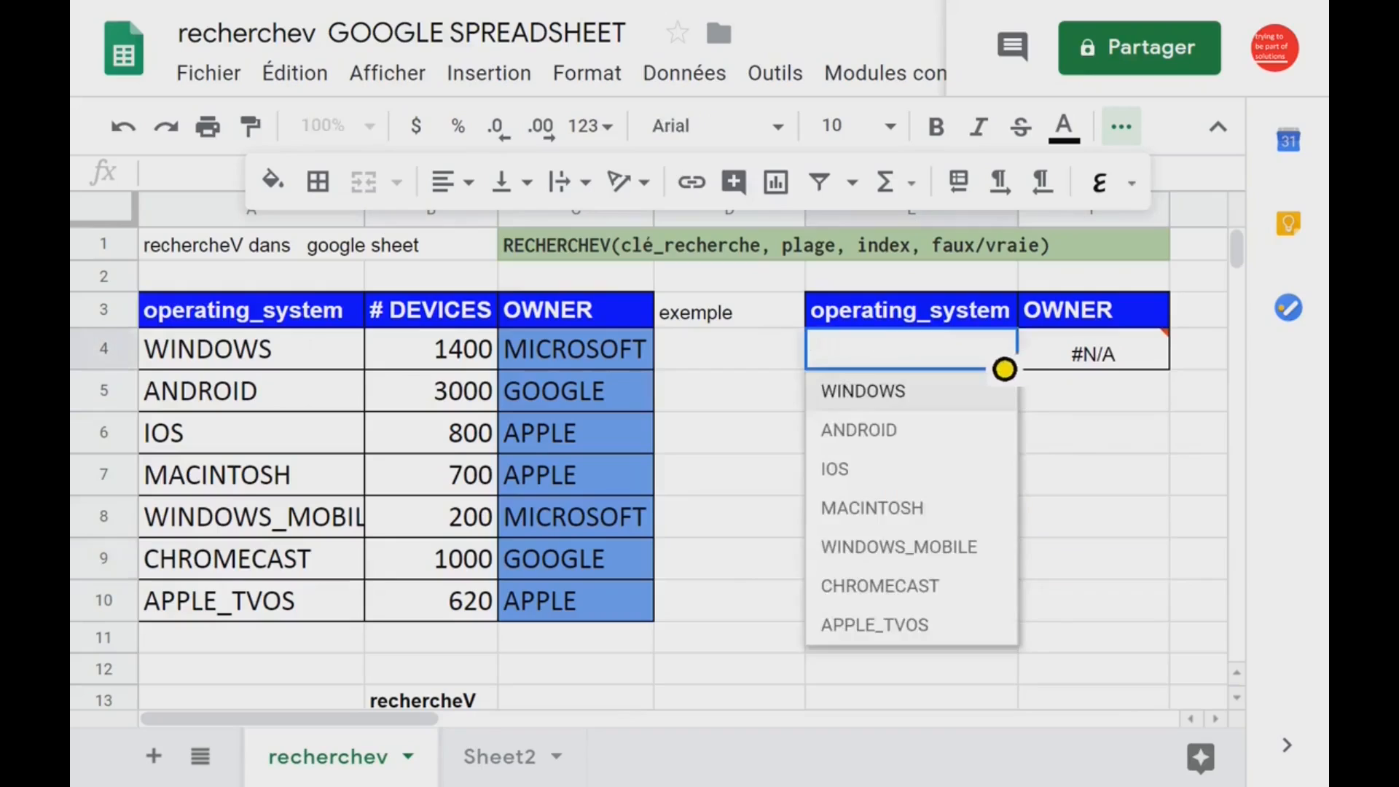
{"action": "left_click", "coordinate": [903, 436]}
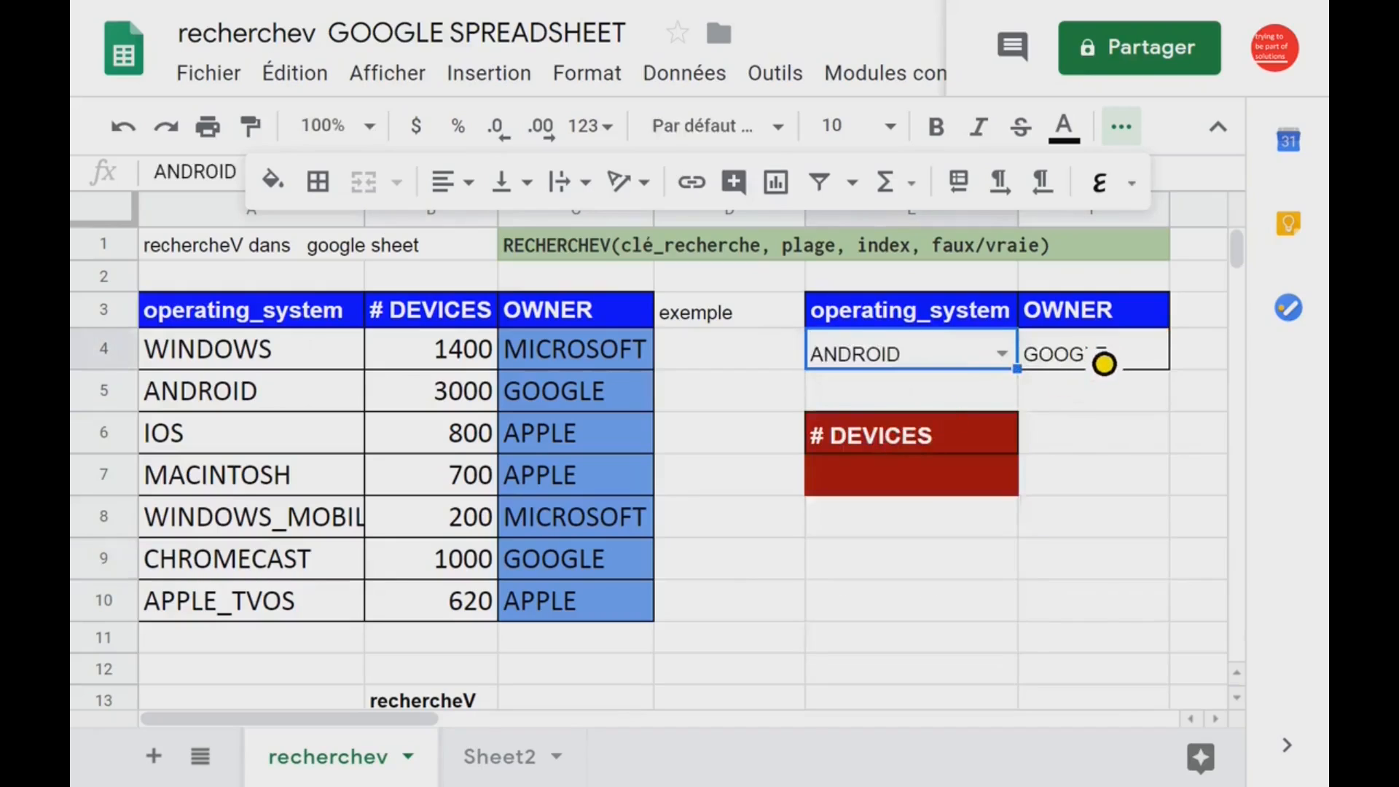
{"action": "left_click", "coordinate": [1102, 362]}
{"action": "left_click", "coordinate": [229, 402]}
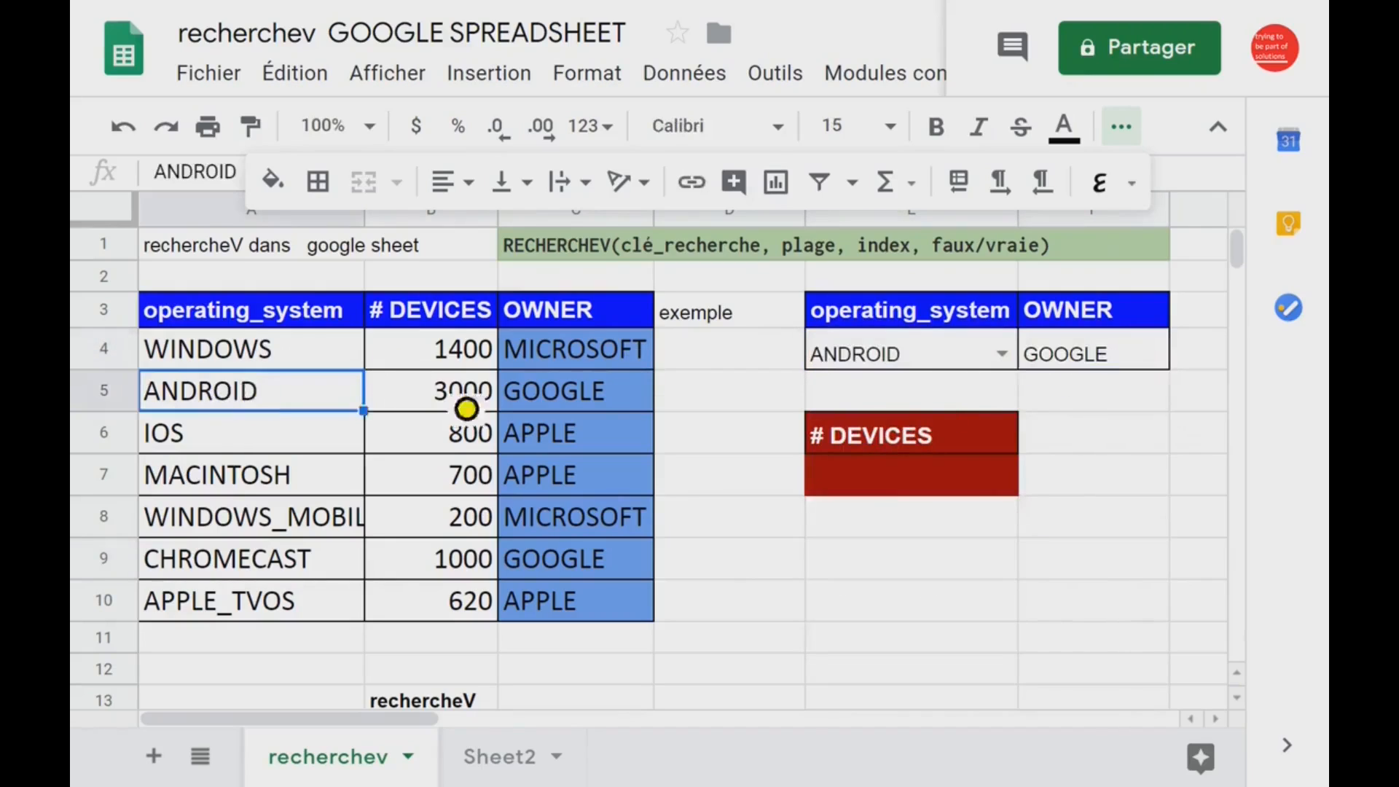
{"action": "left_click", "coordinate": [584, 406]}
Switch the operating system in E4 to IOS and check the owner returned in F4.
{"action": "left_click", "coordinate": [955, 366]}
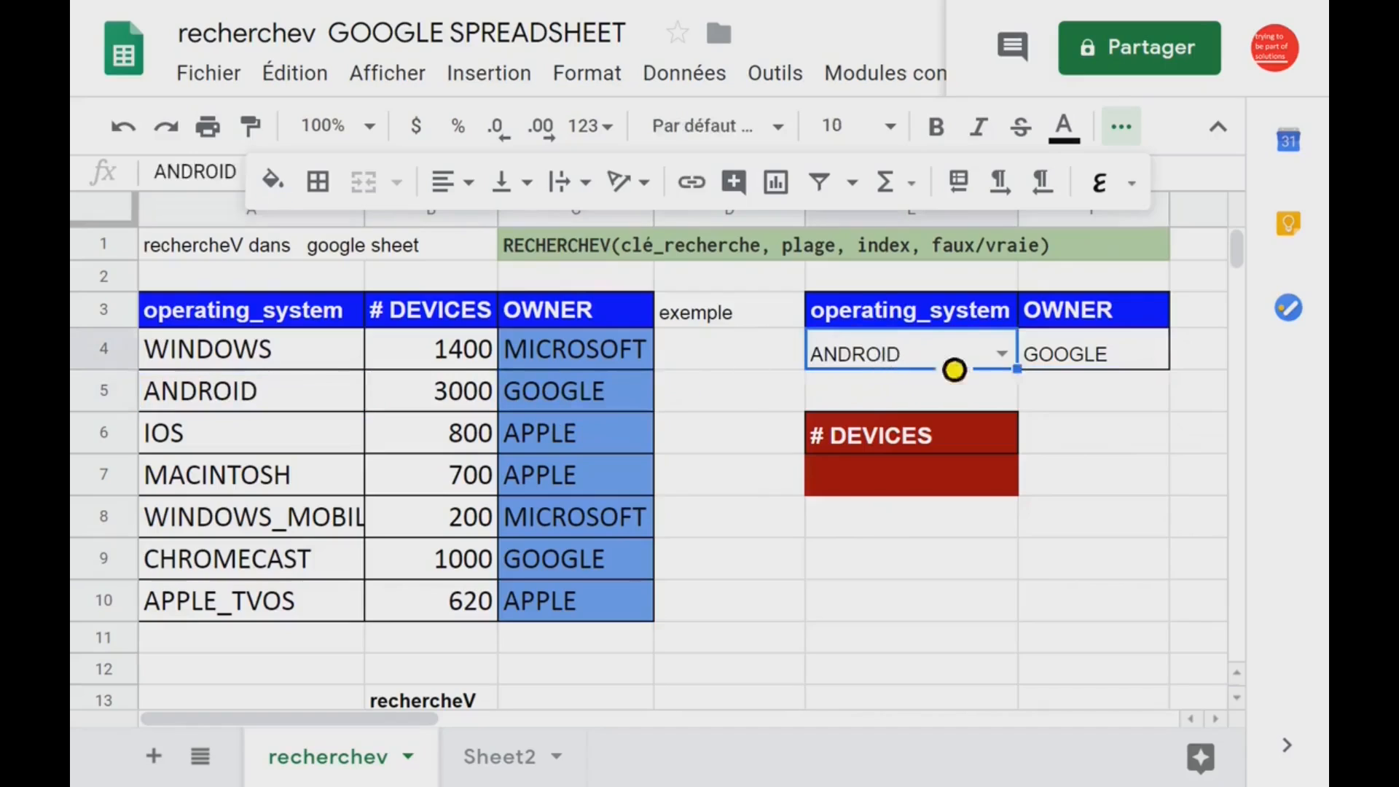
{"action": "left_click", "coordinate": [1016, 367]}
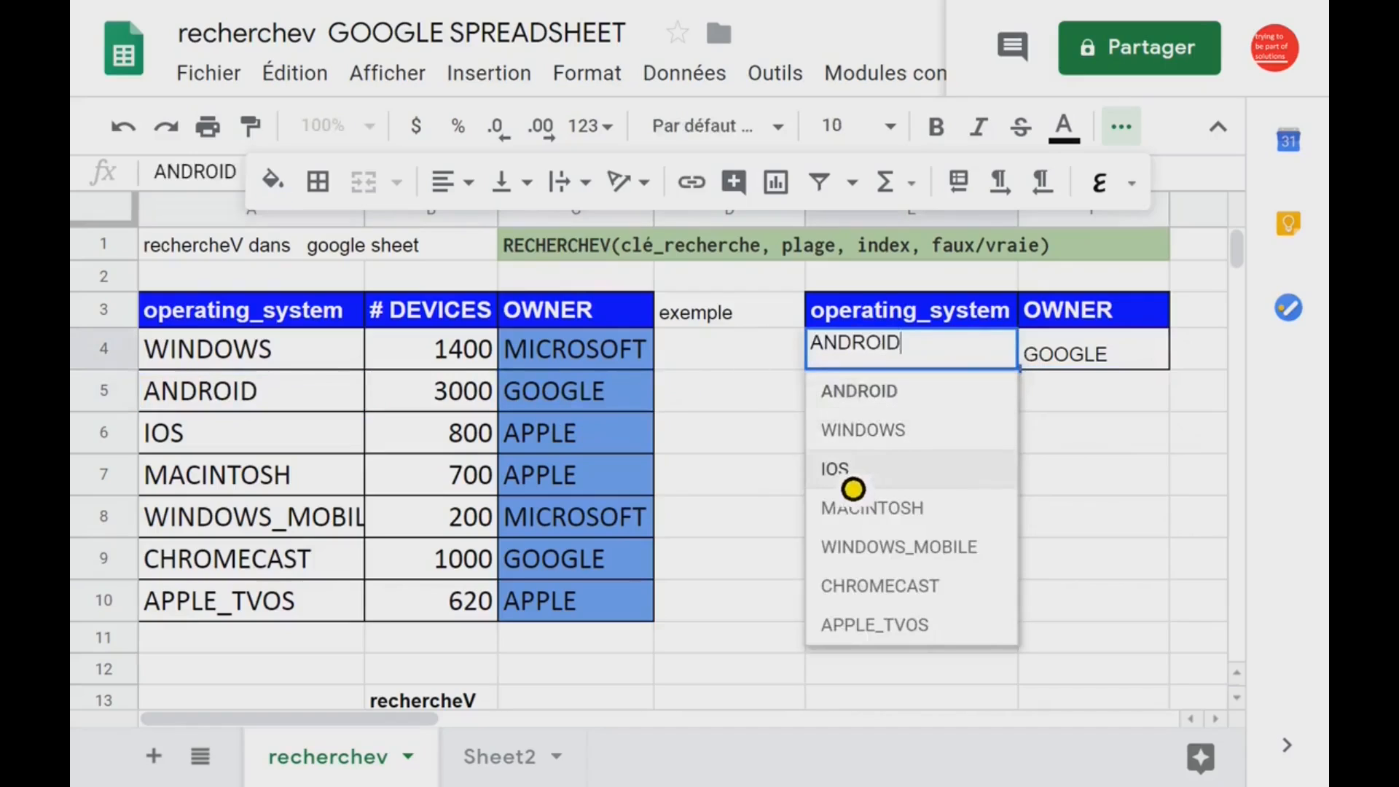
{"action": "left_click", "coordinate": [851, 472]}
{"action": "left_click", "coordinate": [1108, 367]}
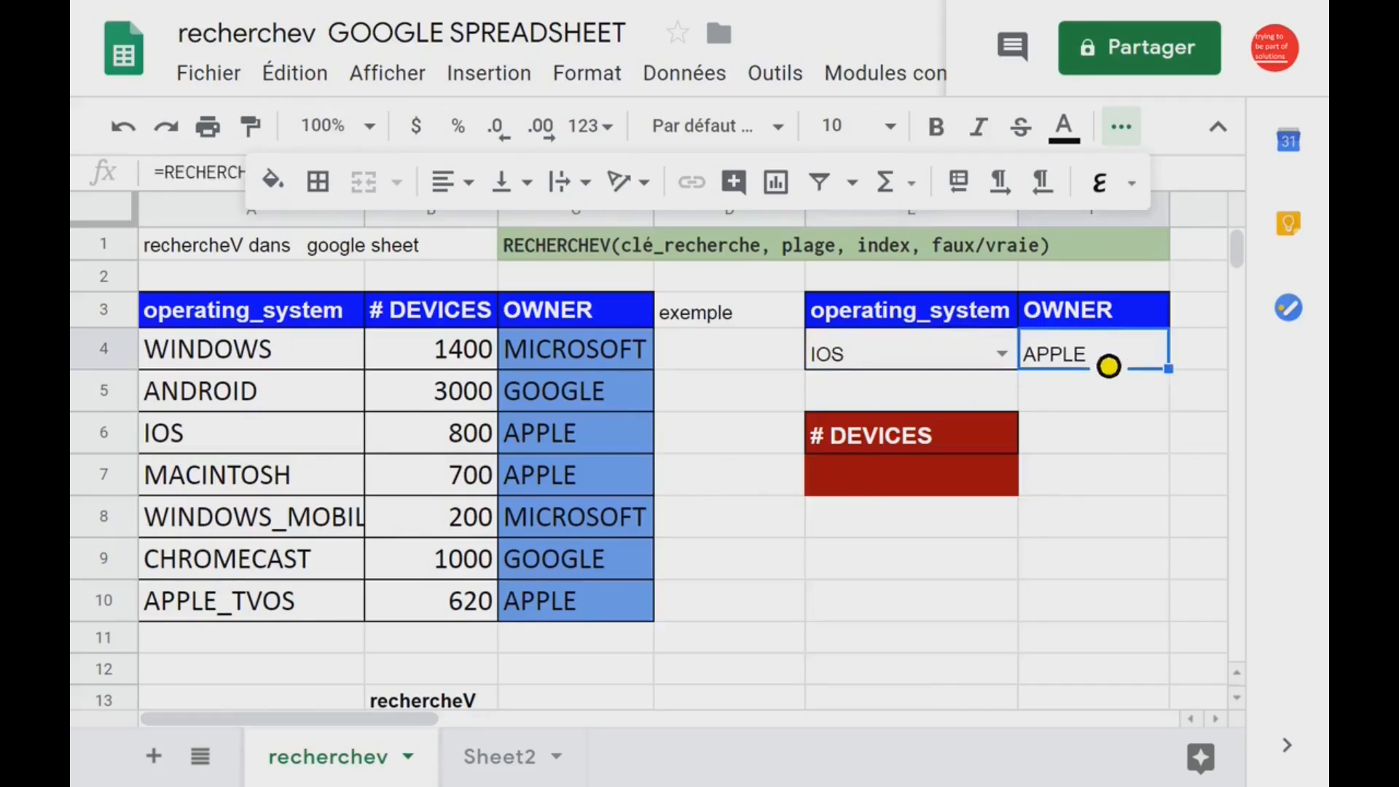
Set the operating system in E4 to WINDOWS, check the owner in F4 and select the # DEVICES result cell E7.
{"action": "left_click", "coordinate": [977, 365]}
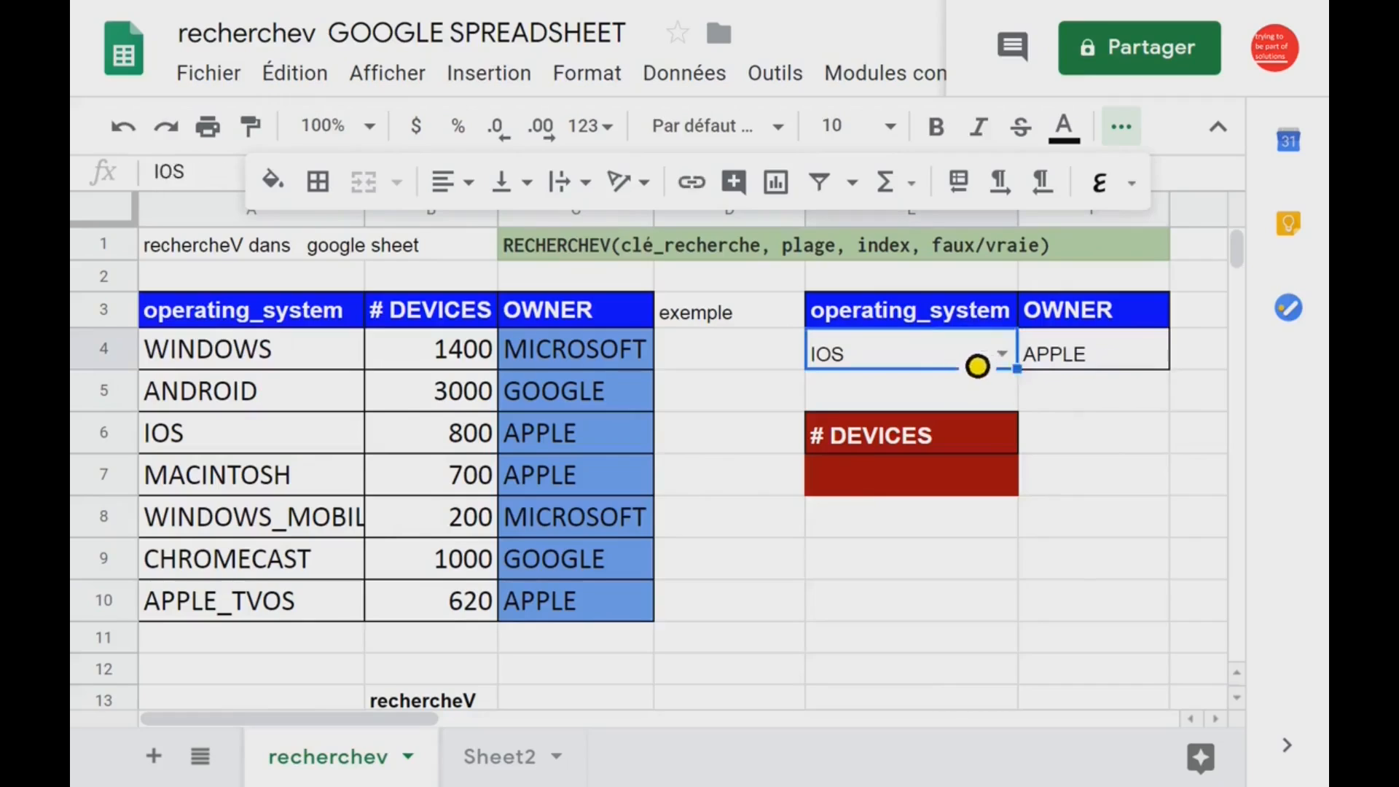
{"action": "left_click", "coordinate": [1020, 366]}
{"action": "left_click", "coordinate": [884, 439]}
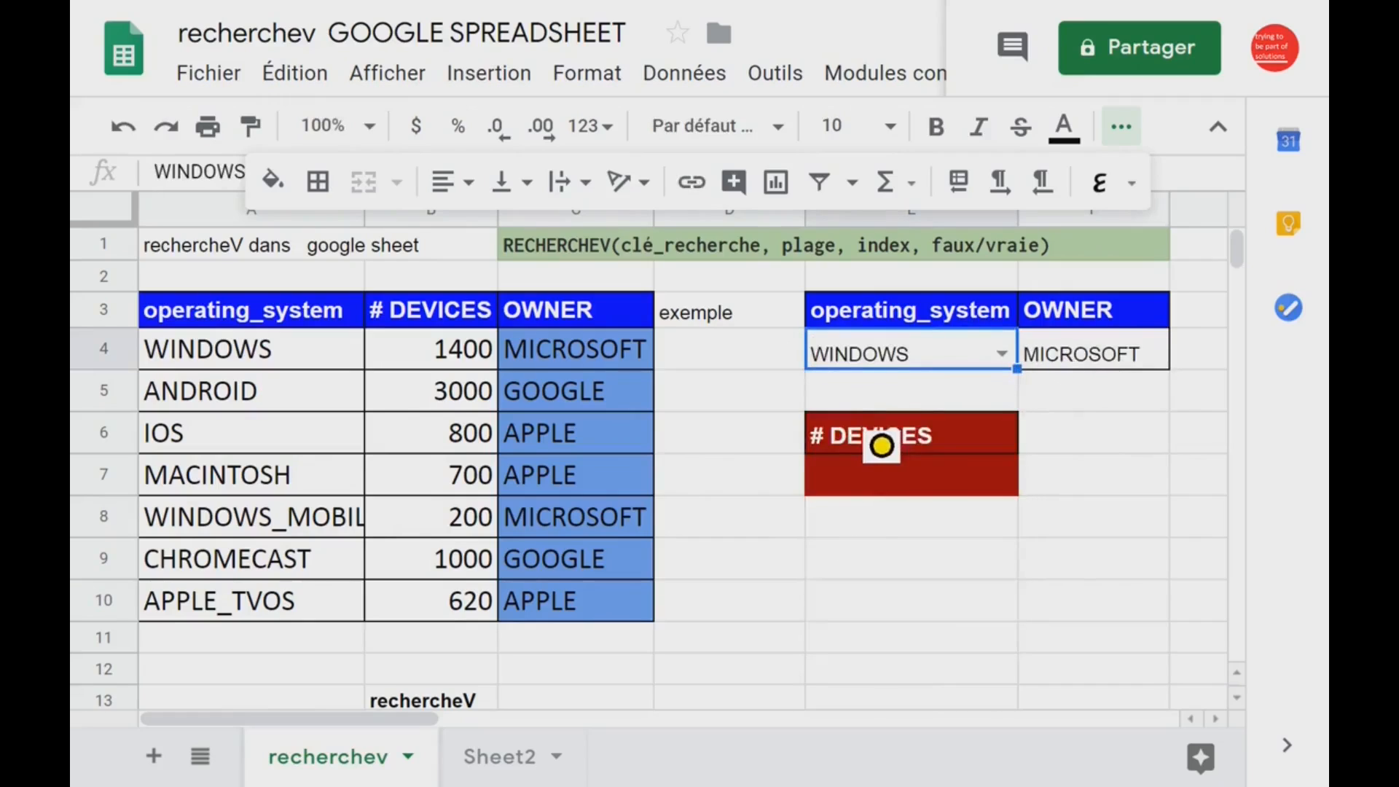
{"action": "left_click", "coordinate": [1124, 364]}
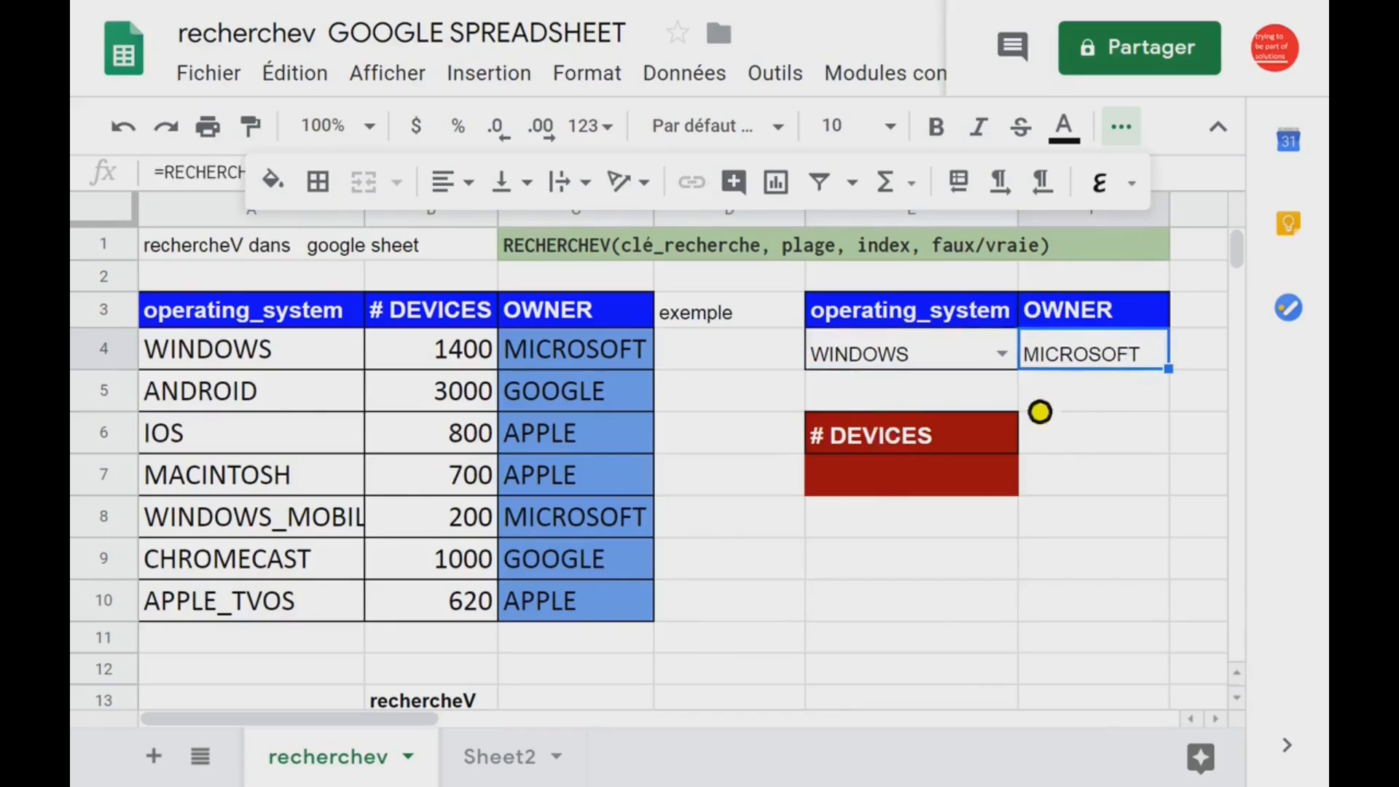
{"action": "left_click", "coordinate": [903, 482]}
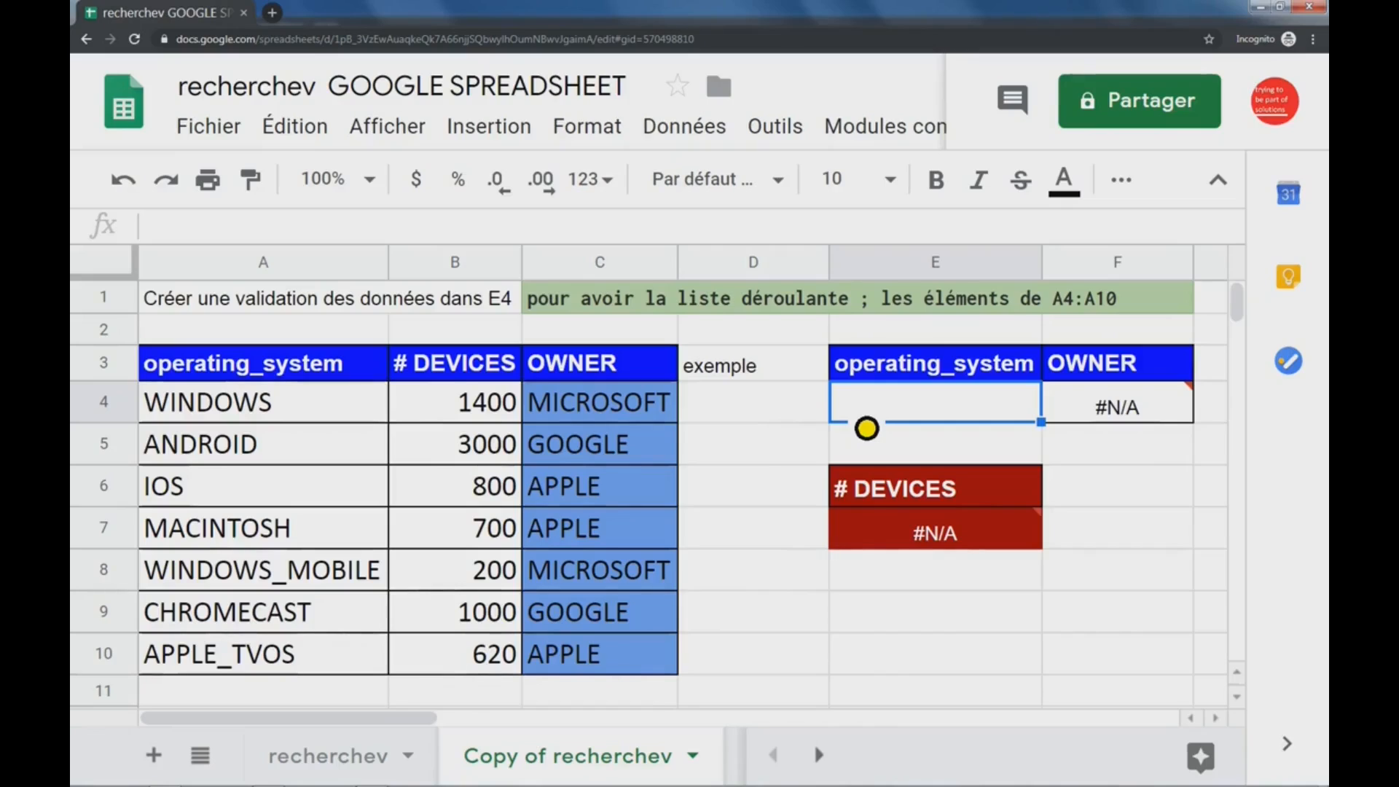
Open data validation for the empty operating_system cell E4, whose drop-down source is the operating systems in column A.
{"action": "left_click_drag", "start_coordinate": [284, 418], "coordinate": [285, 664]}
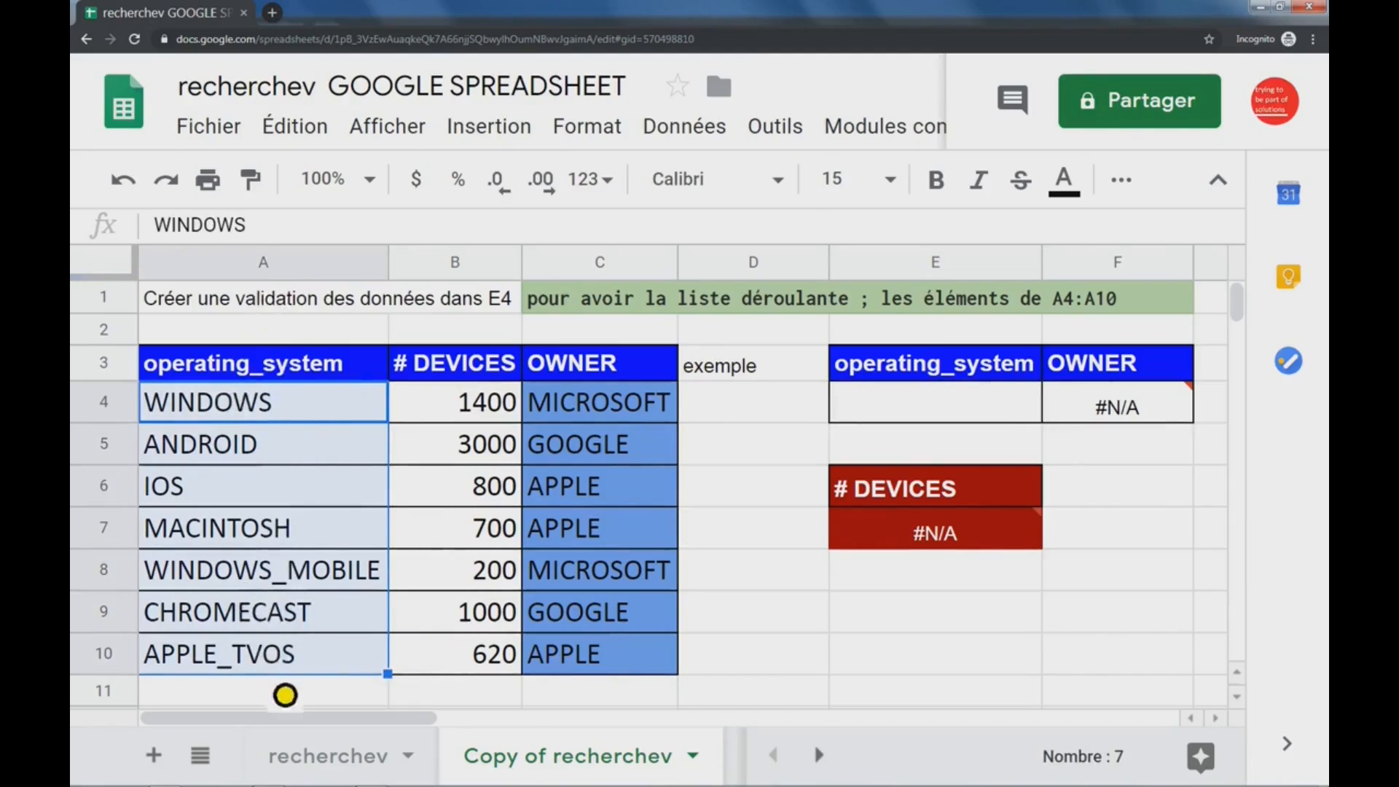
{"action": "left_click", "coordinate": [916, 407]}
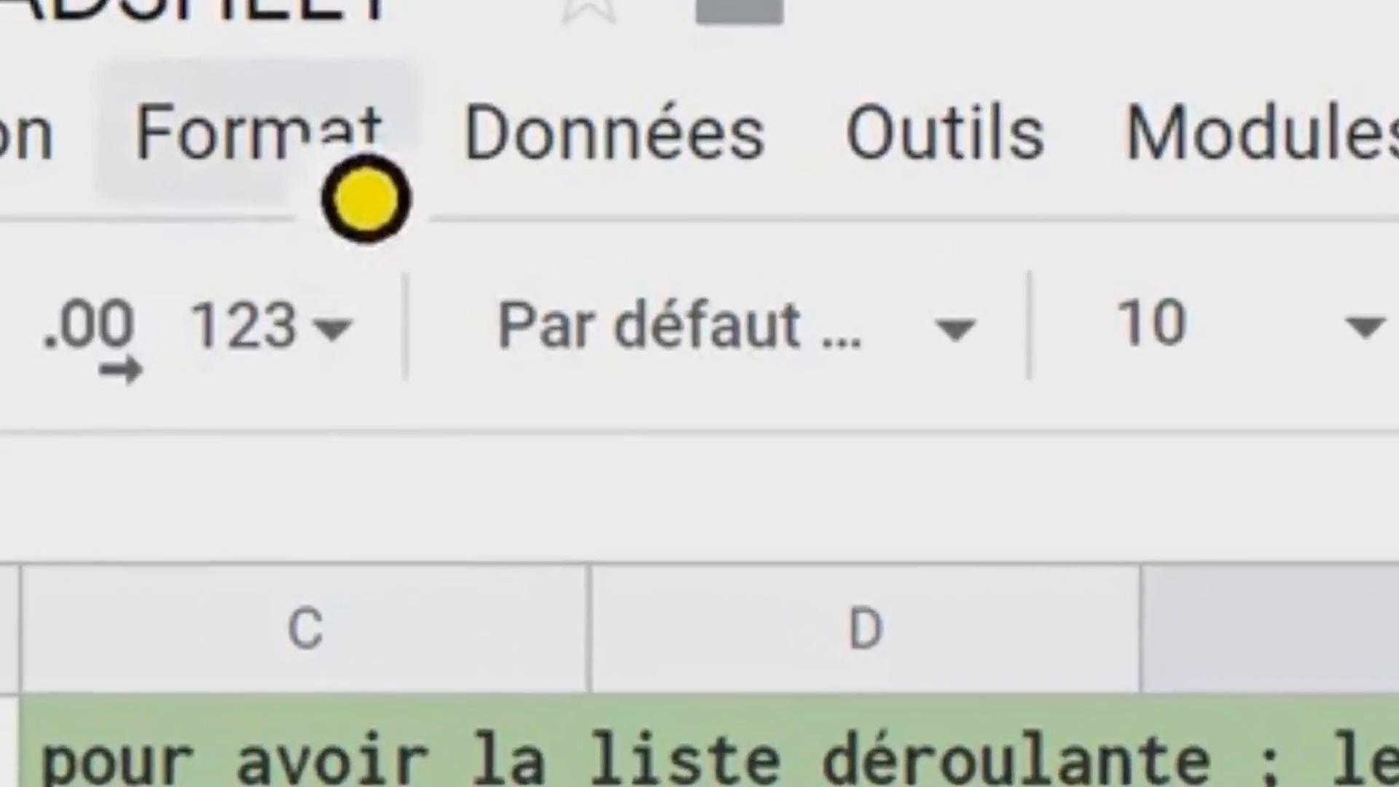
{"action": "left_click", "coordinate": [688, 139]}
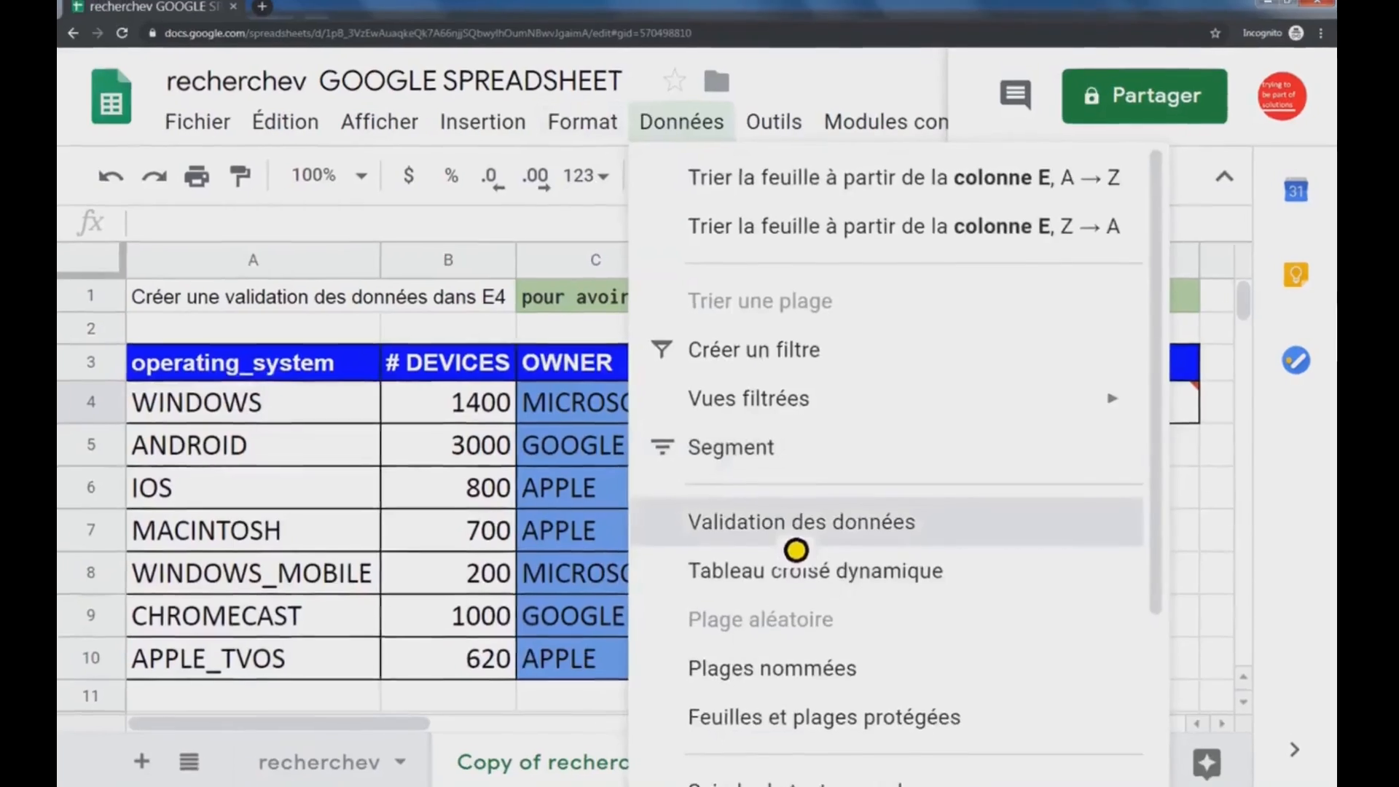
{"action": "left_click", "coordinate": [796, 546]}
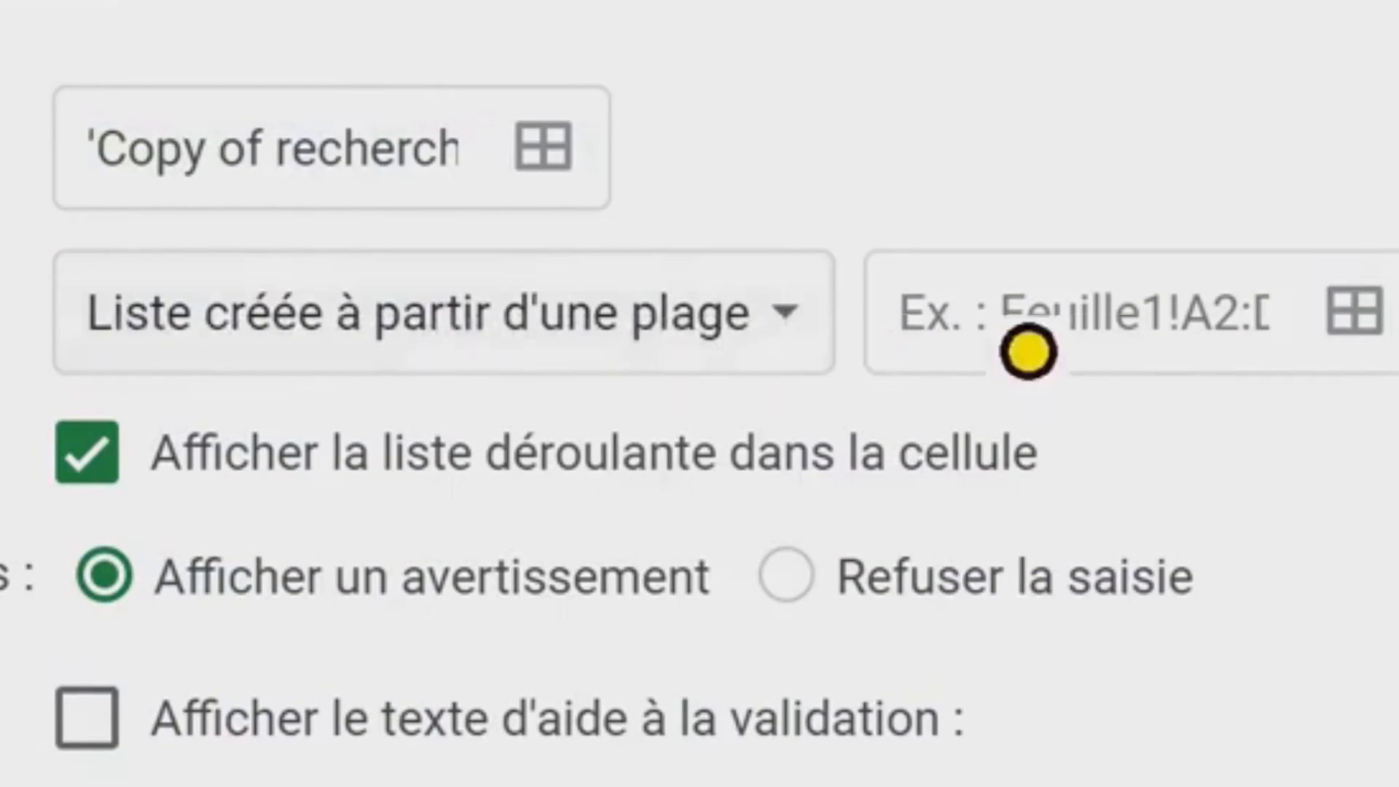
Set the range-based list criterion to the operating systems in A4:A10, selecting the range directly in the sheet.
{"action": "left_click", "coordinate": [1111, 352]}
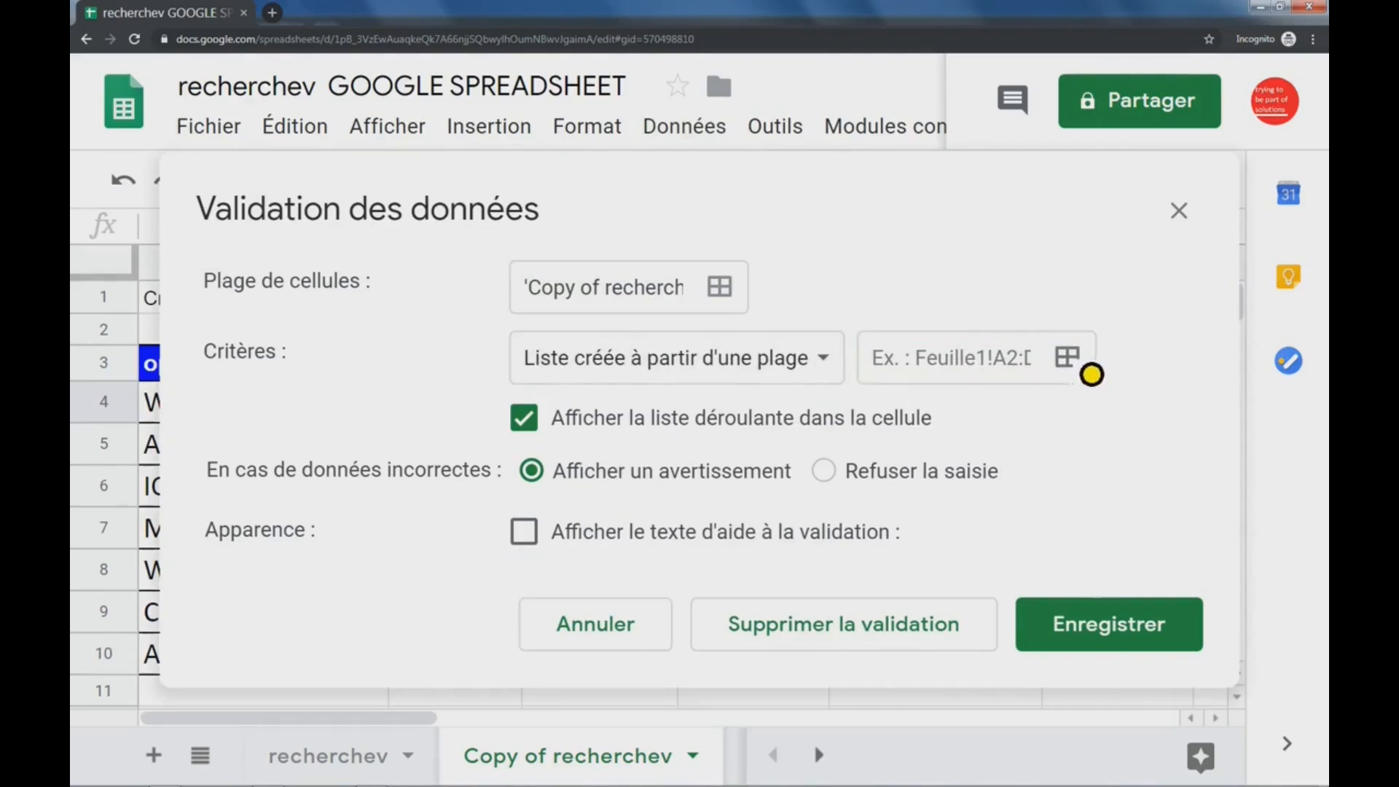
{"action": "left_click", "coordinate": [1089, 373]}
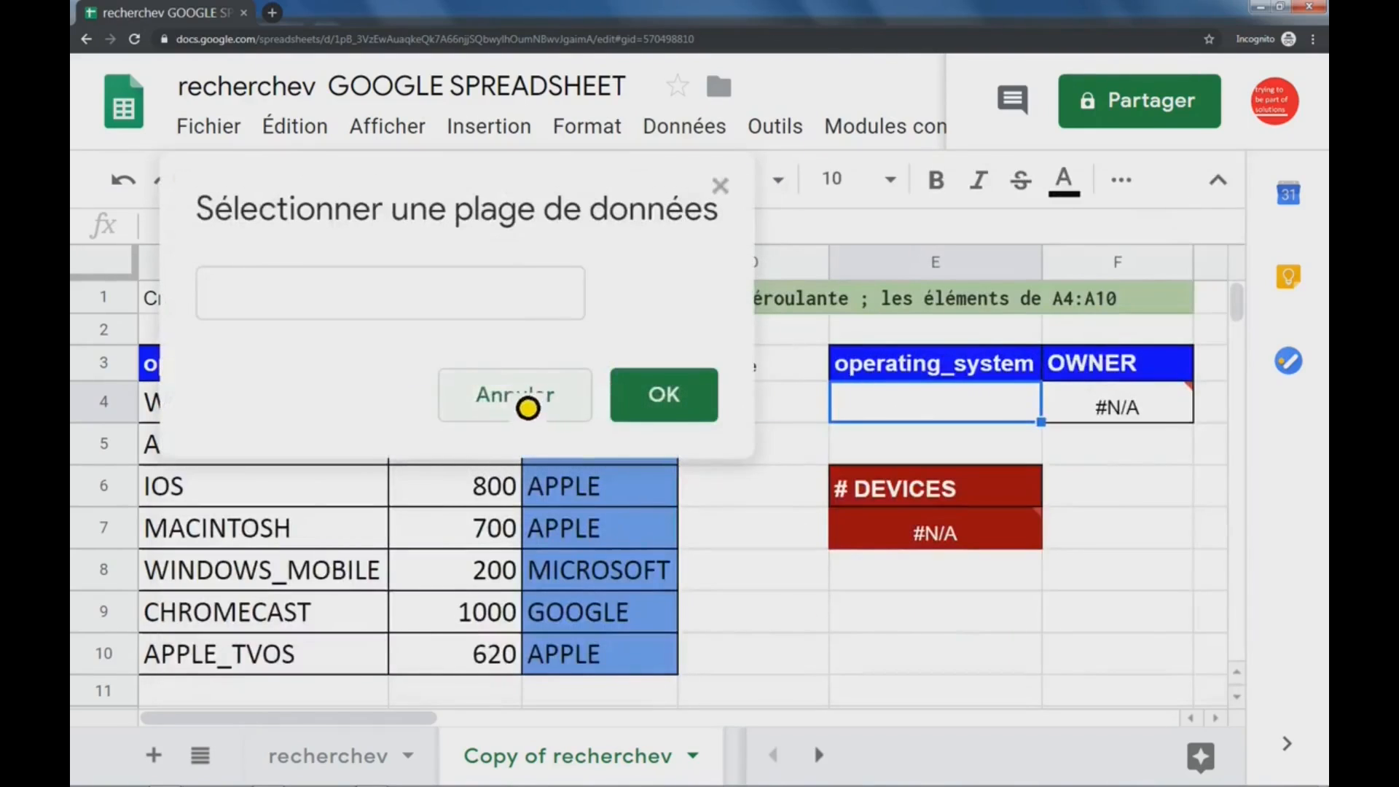
{"action": "left_click_drag", "start_coordinate": [339, 192], "coordinate": [864, 505]}
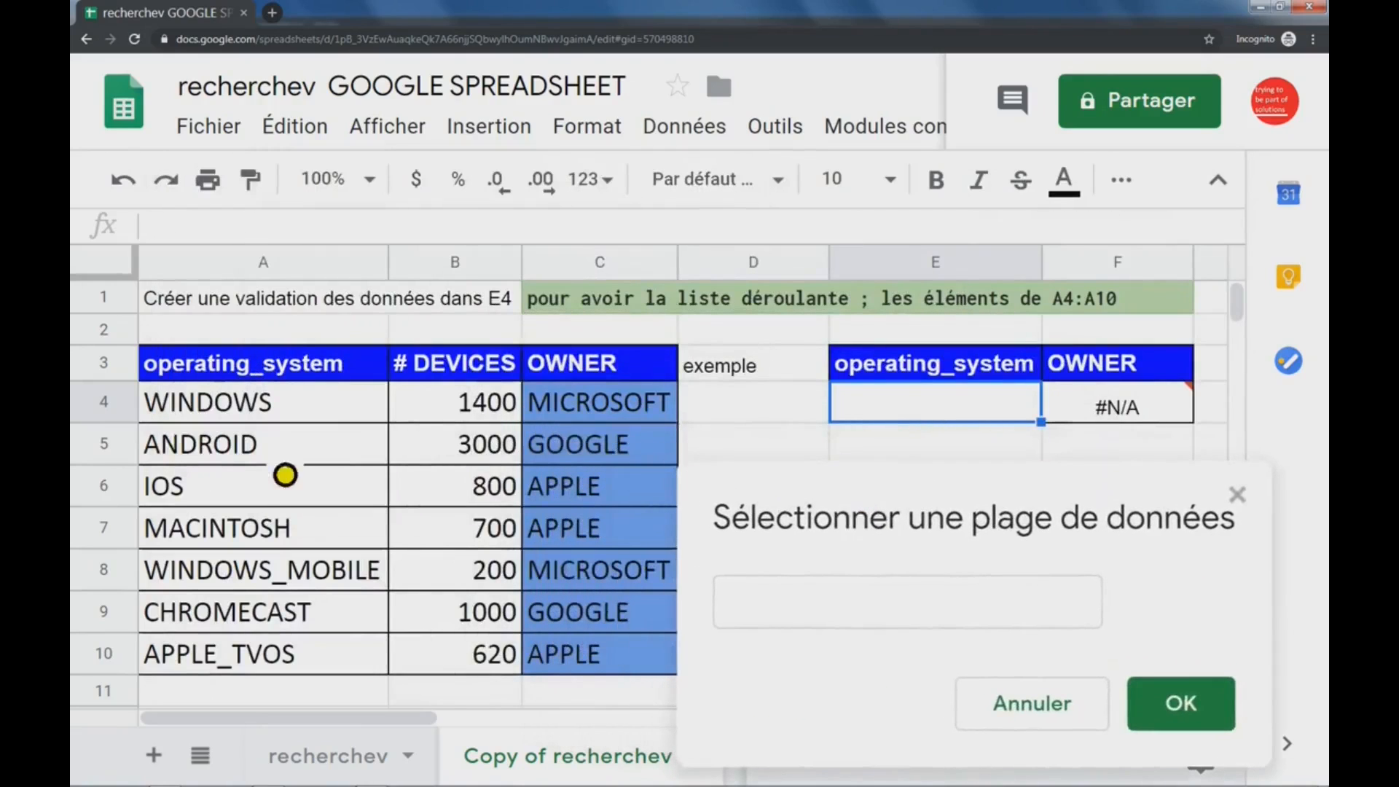
{"action": "left_click_drag", "start_coordinate": [240, 406], "coordinate": [236, 671]}
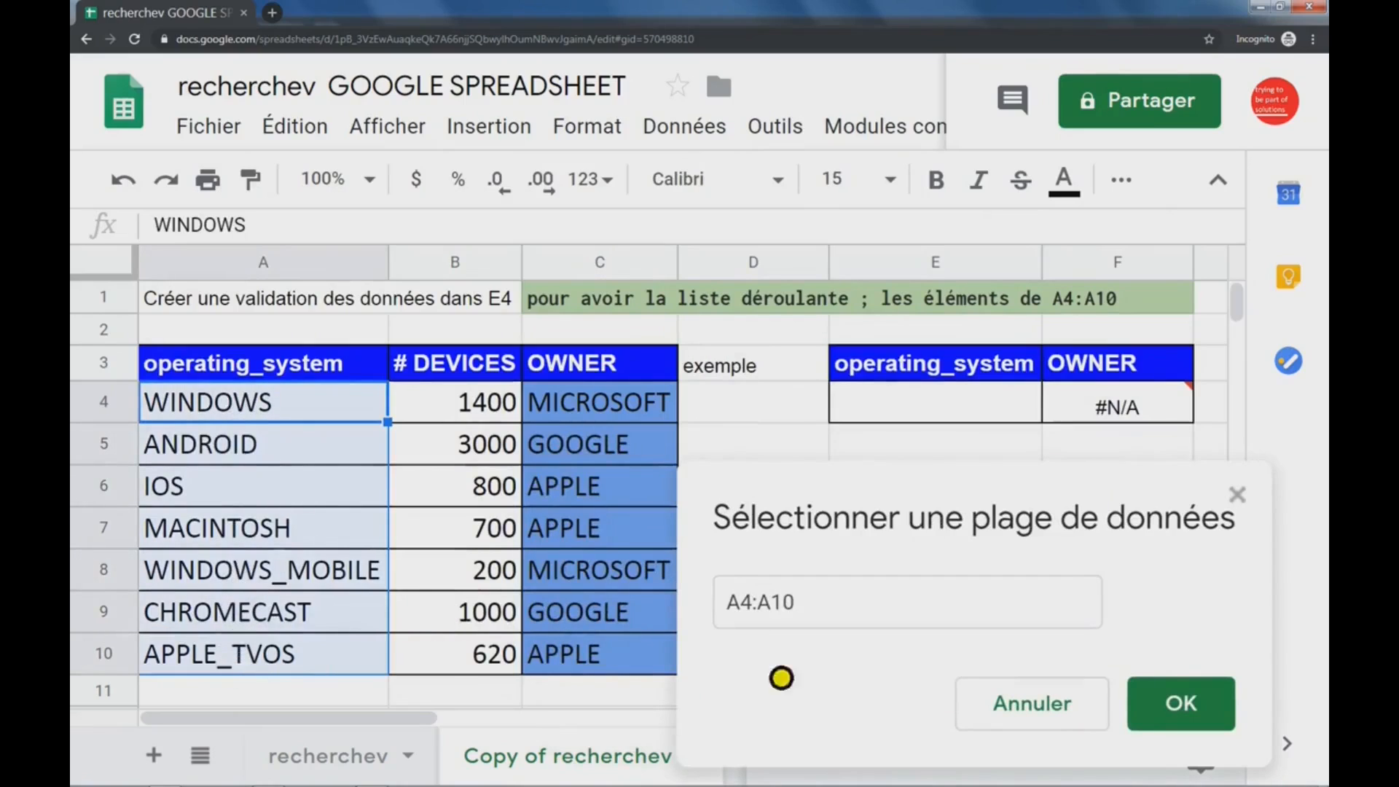
{"action": "left_click", "coordinate": [1182, 701]}
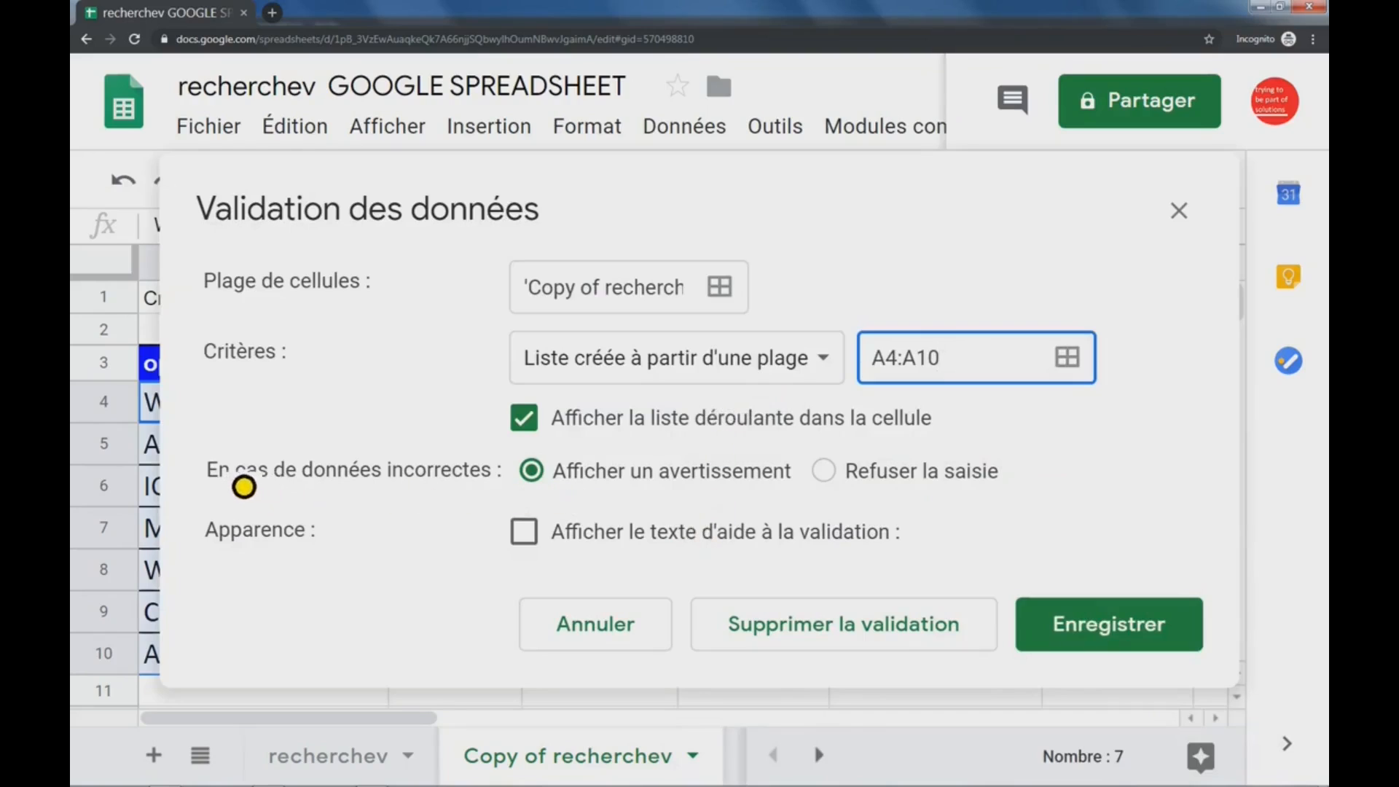
Set incorrect data to "Refuser la saisie", keep the in-cell drop-down list enabled and save the validation rule.
{"action": "left_click_drag", "start_coordinate": [219, 482], "coordinate": [425, 487]}
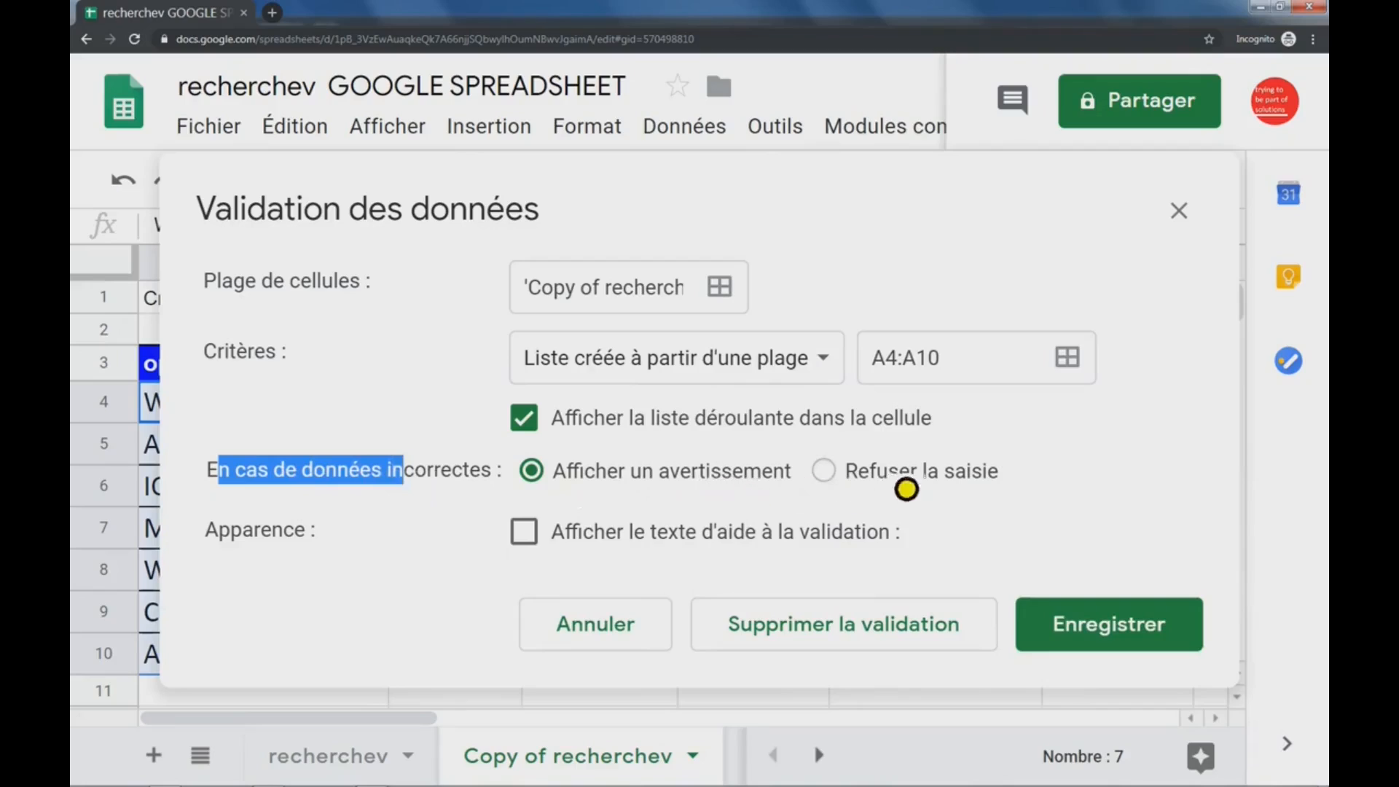
{"action": "left_click", "coordinate": [848, 484]}
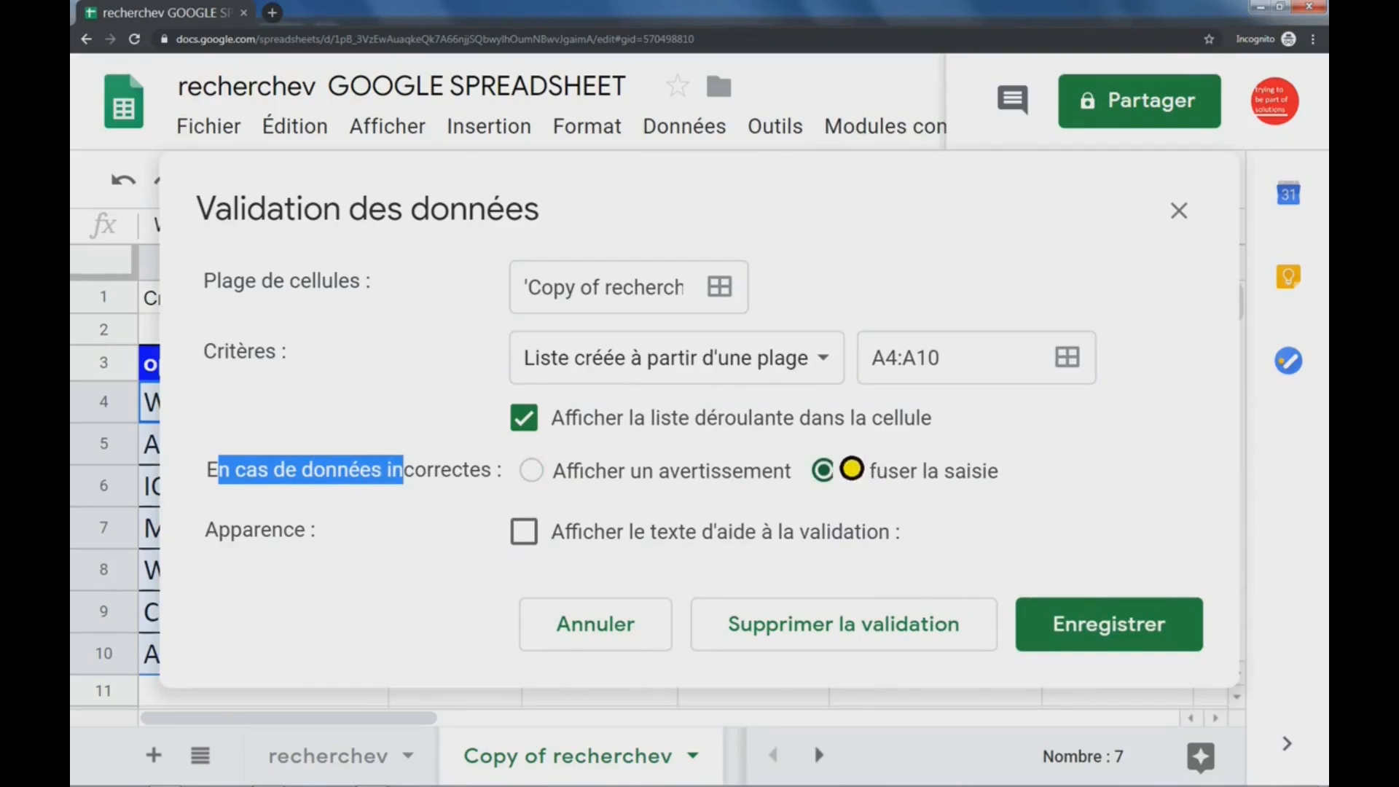
{"action": "left_click", "coordinate": [544, 431]}
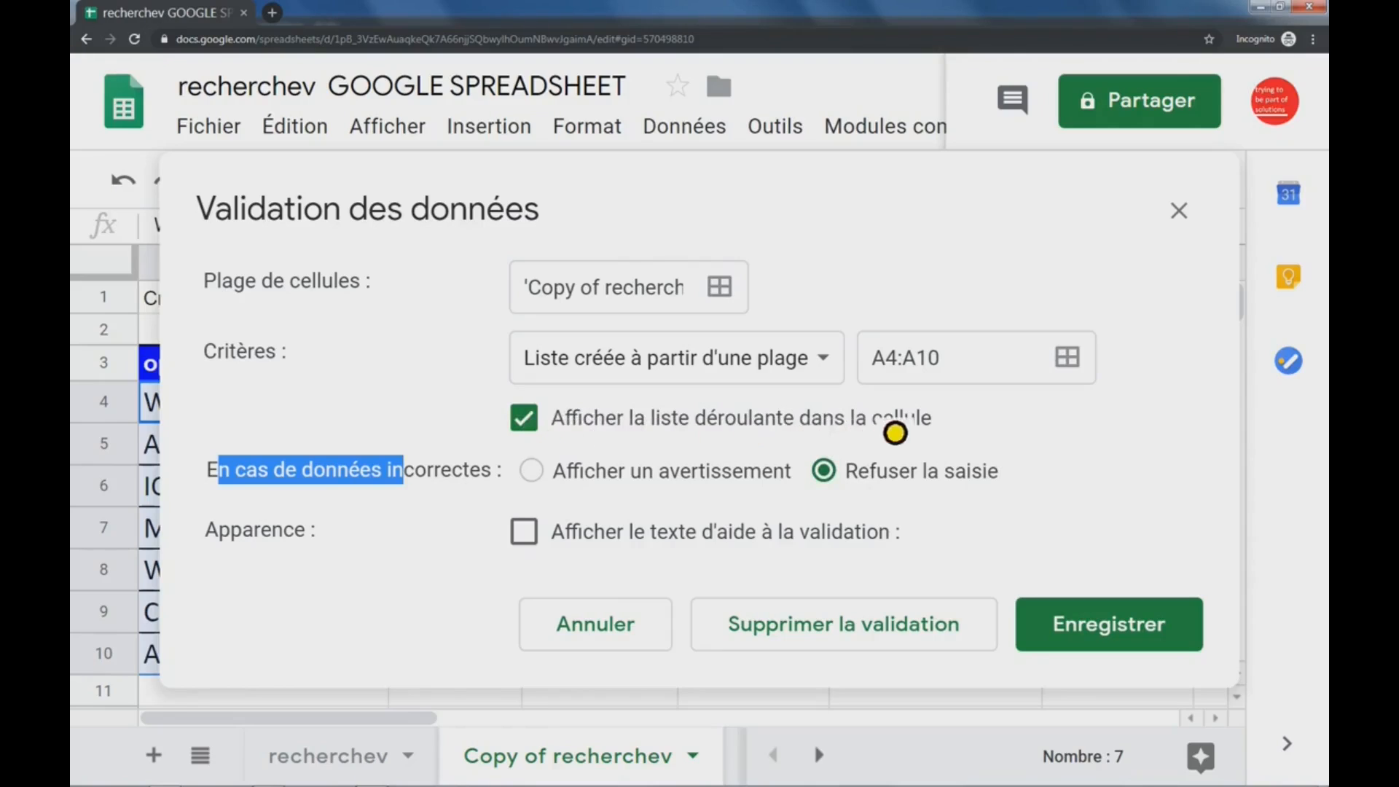
{"action": "left_click", "coordinate": [1117, 645]}
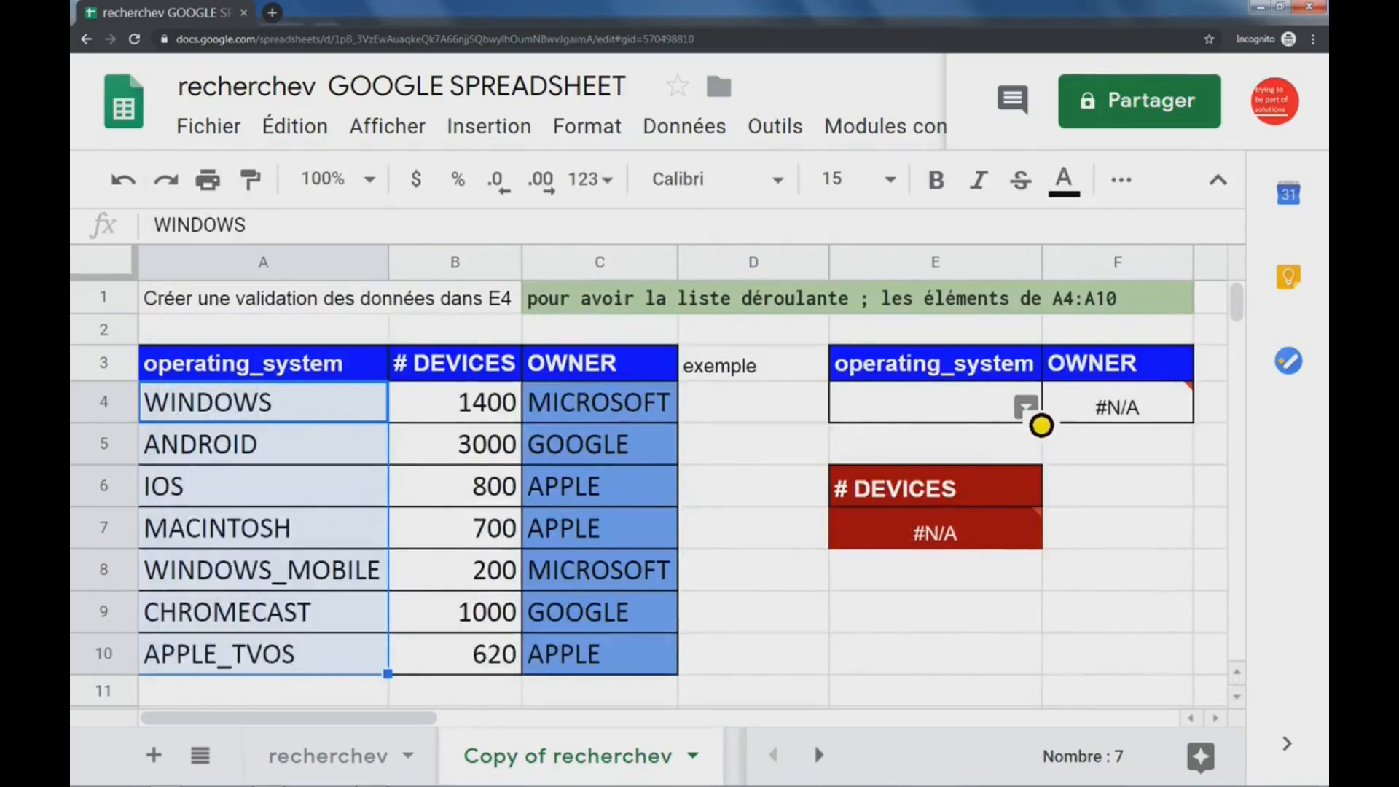
Test the E4 drop-down list by choosing WINDOWS, ANDROID, IOS and CHROMECAST in turn, checking the returned owner and device count.
{"action": "left_click", "coordinate": [1042, 422]}
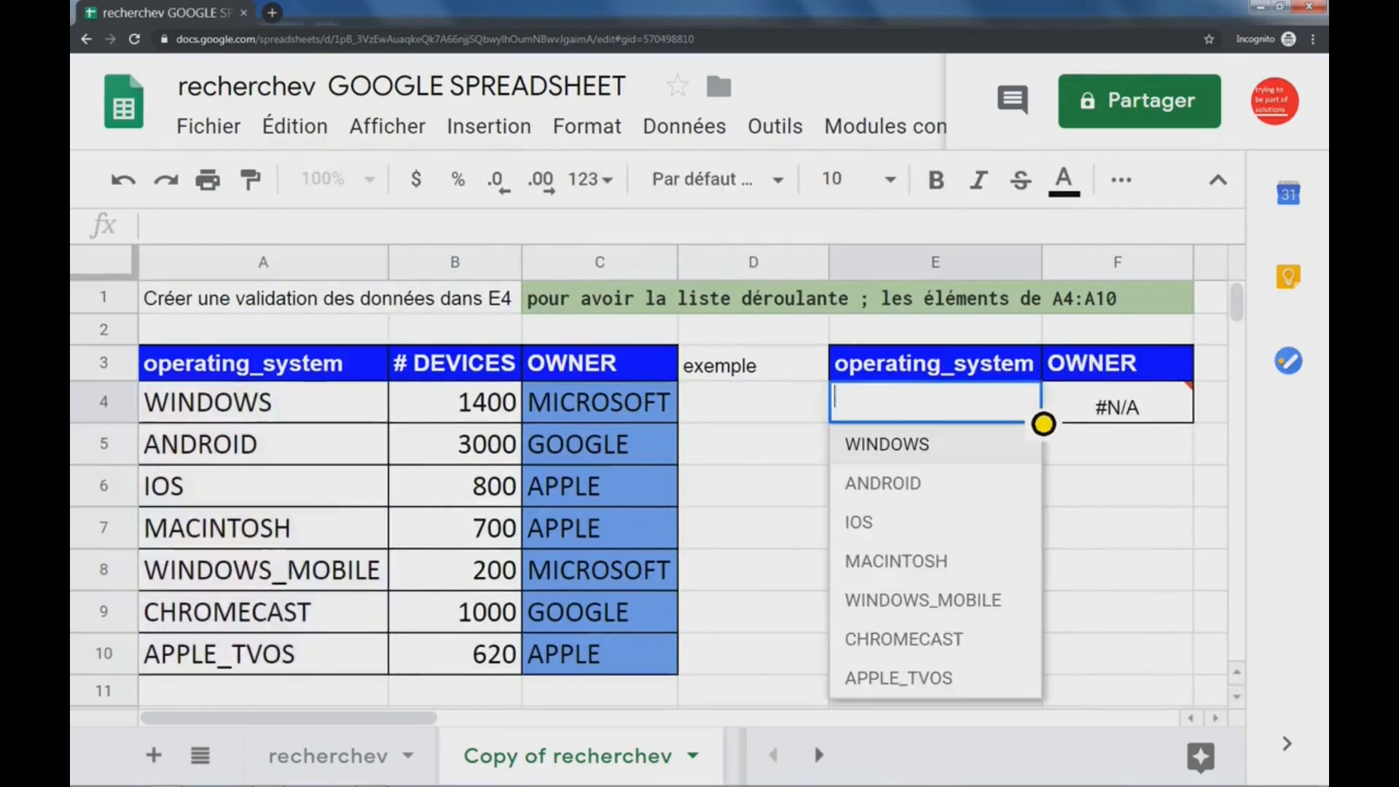
{"action": "left_click", "coordinate": [955, 457]}
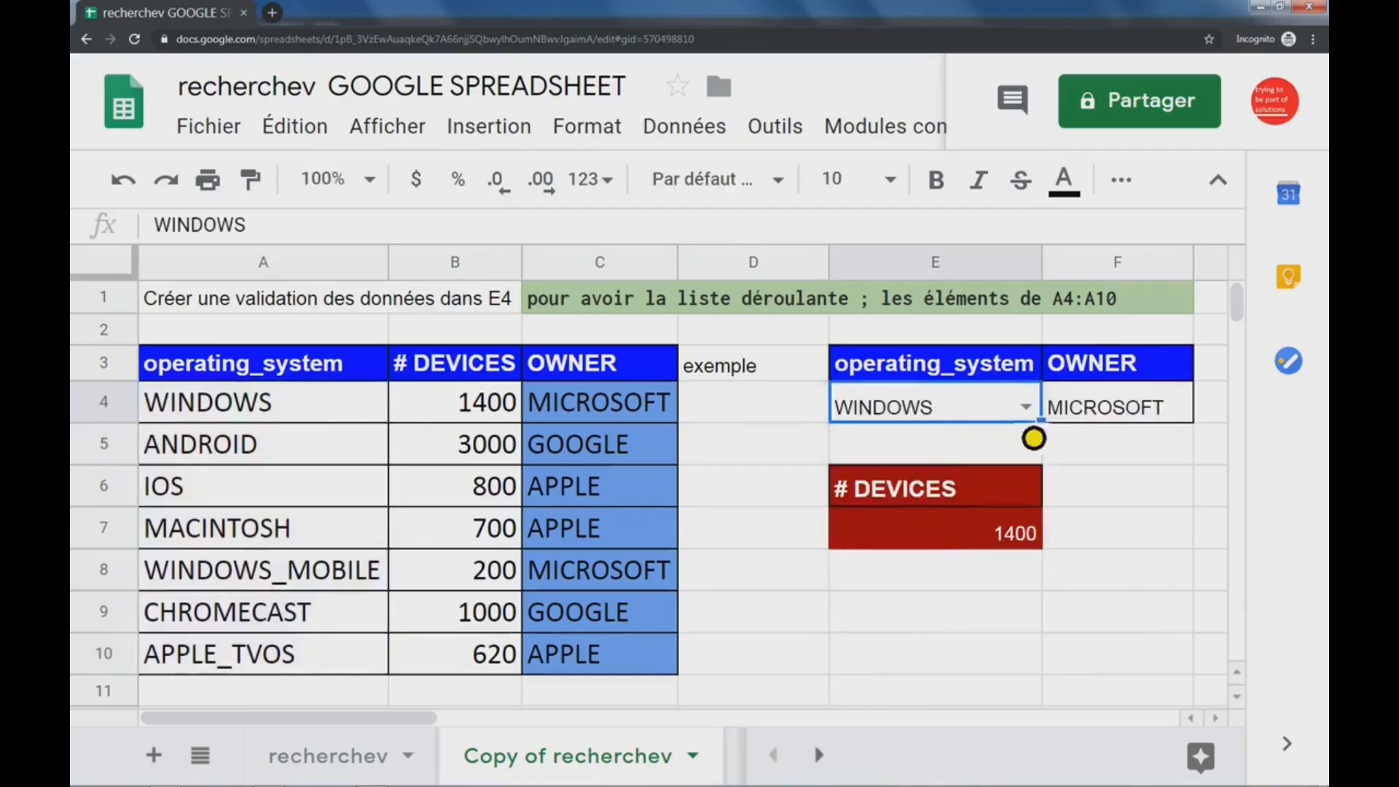
{"action": "left_click", "coordinate": [1046, 421]}
{"action": "left_click", "coordinate": [945, 526]}
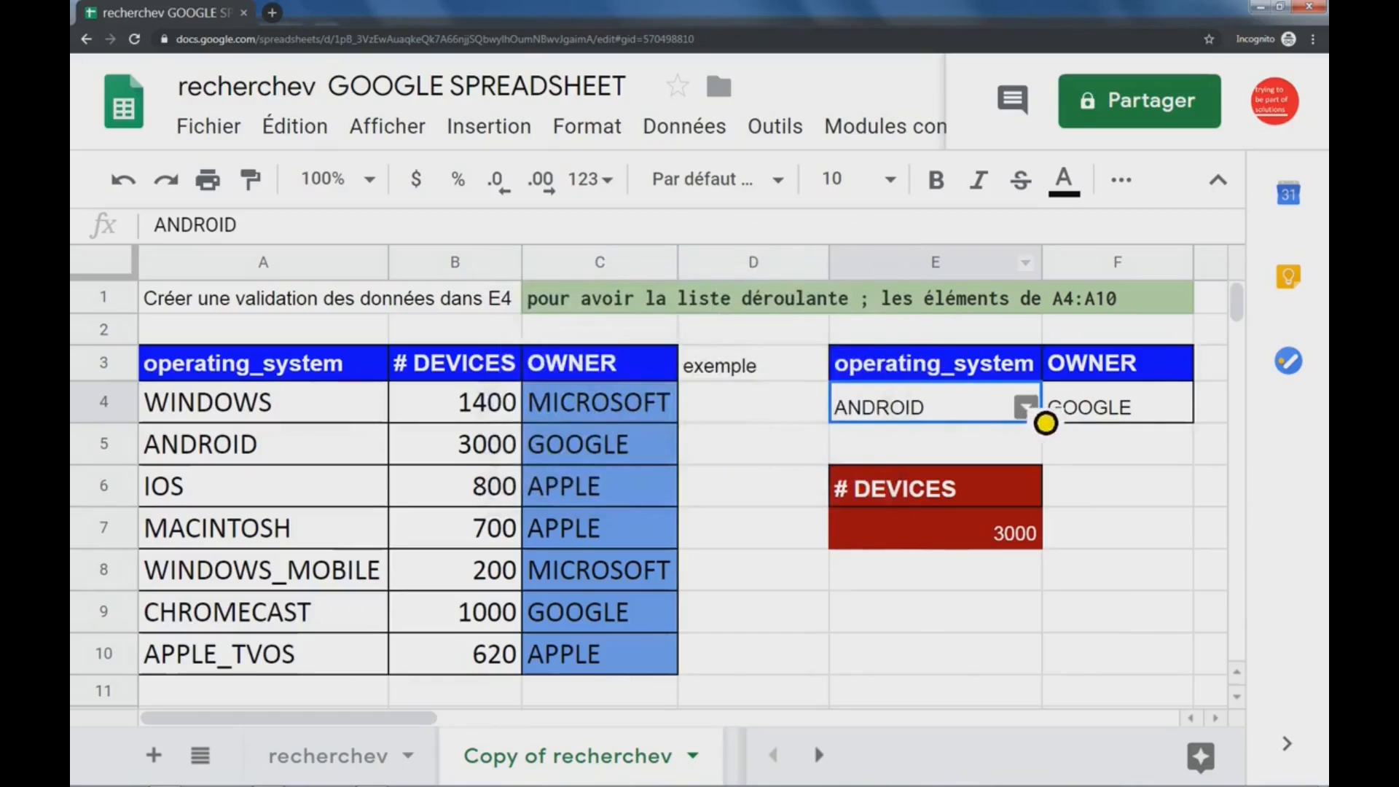
{"action": "left_click", "coordinate": [1045, 421]}
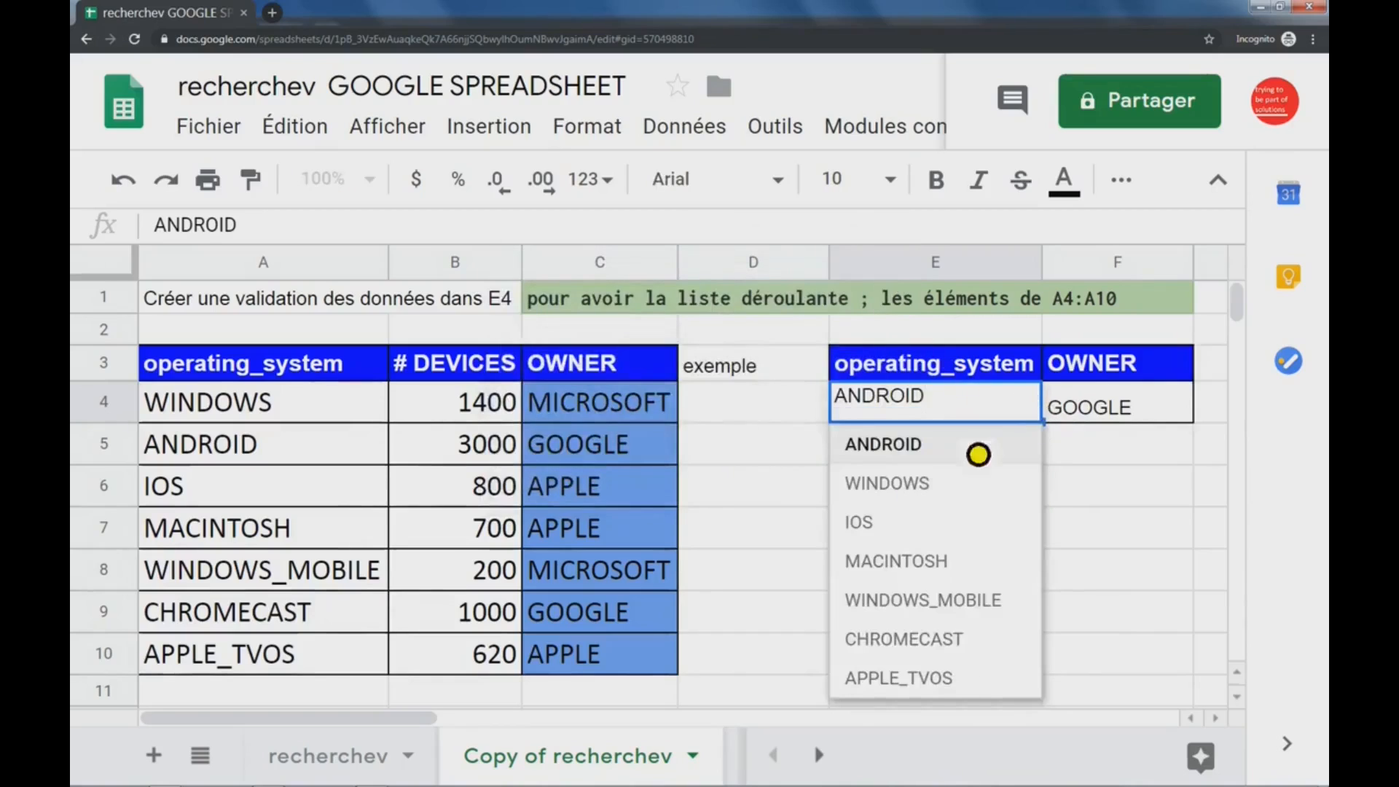
{"action": "left_click", "coordinate": [886, 543]}
{"action": "left_click", "coordinate": [1047, 418]}
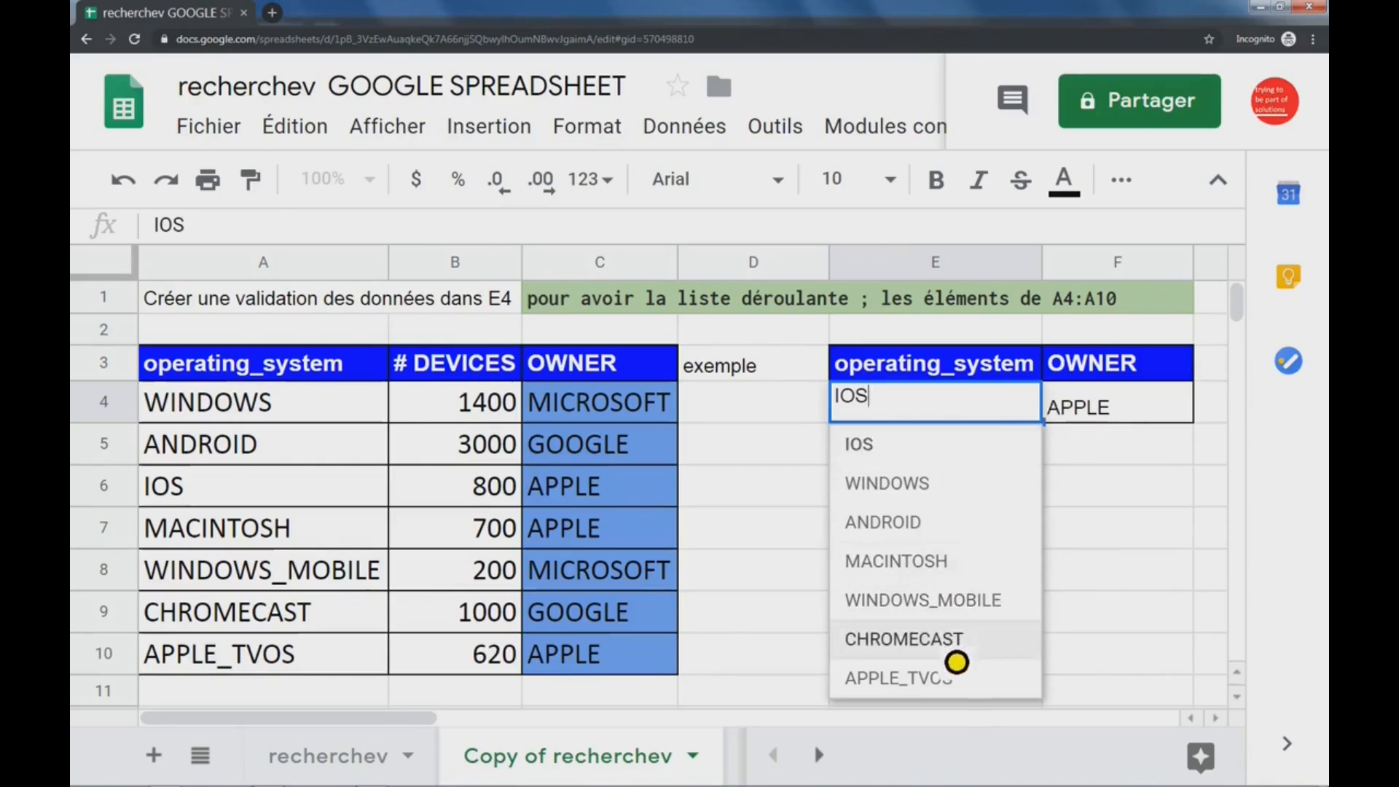
{"action": "left_click", "coordinate": [955, 652]}
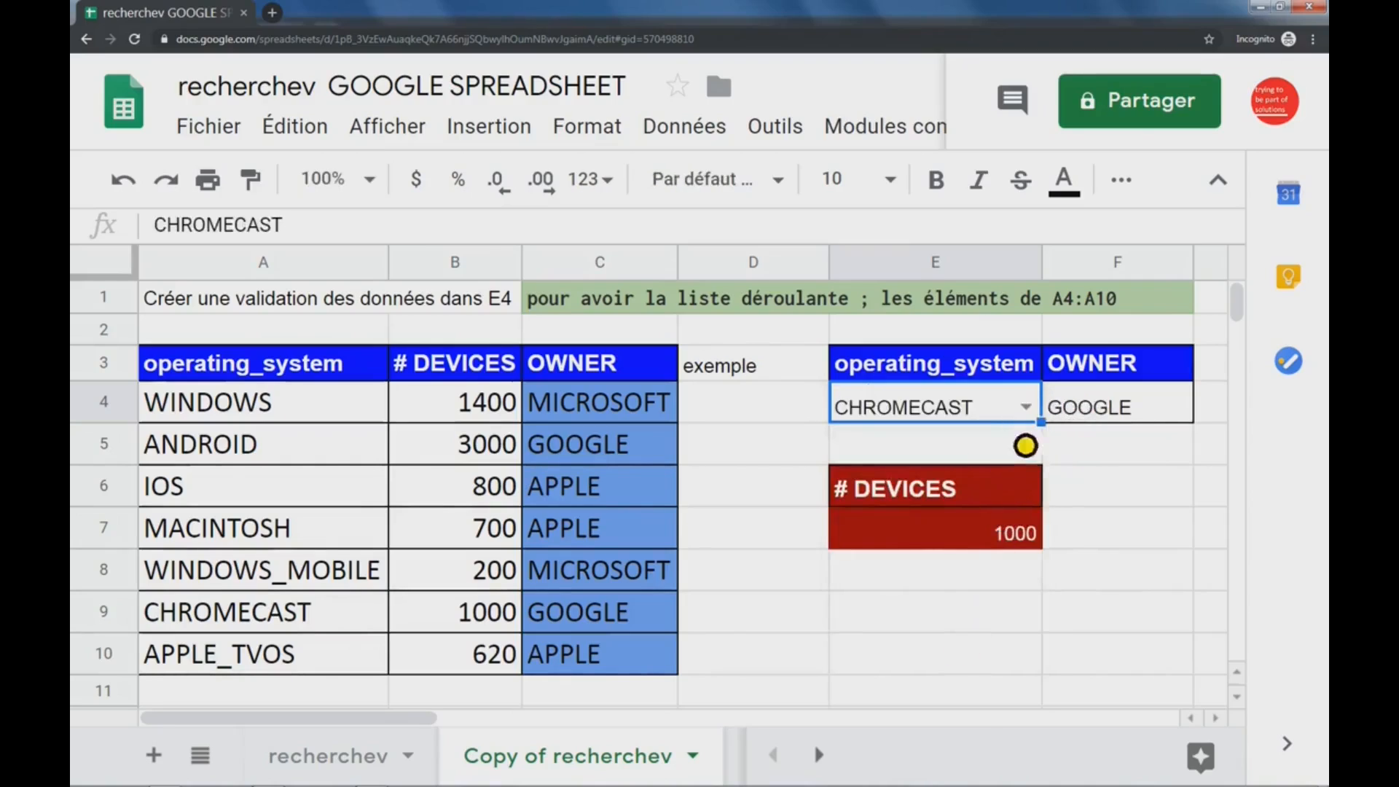
Try to enter the unlisted value FIREFOX in E4, read and dismiss the validation alert, and reopen the cell's drop-down list.
{"action": "left_click", "coordinate": [1040, 426]}
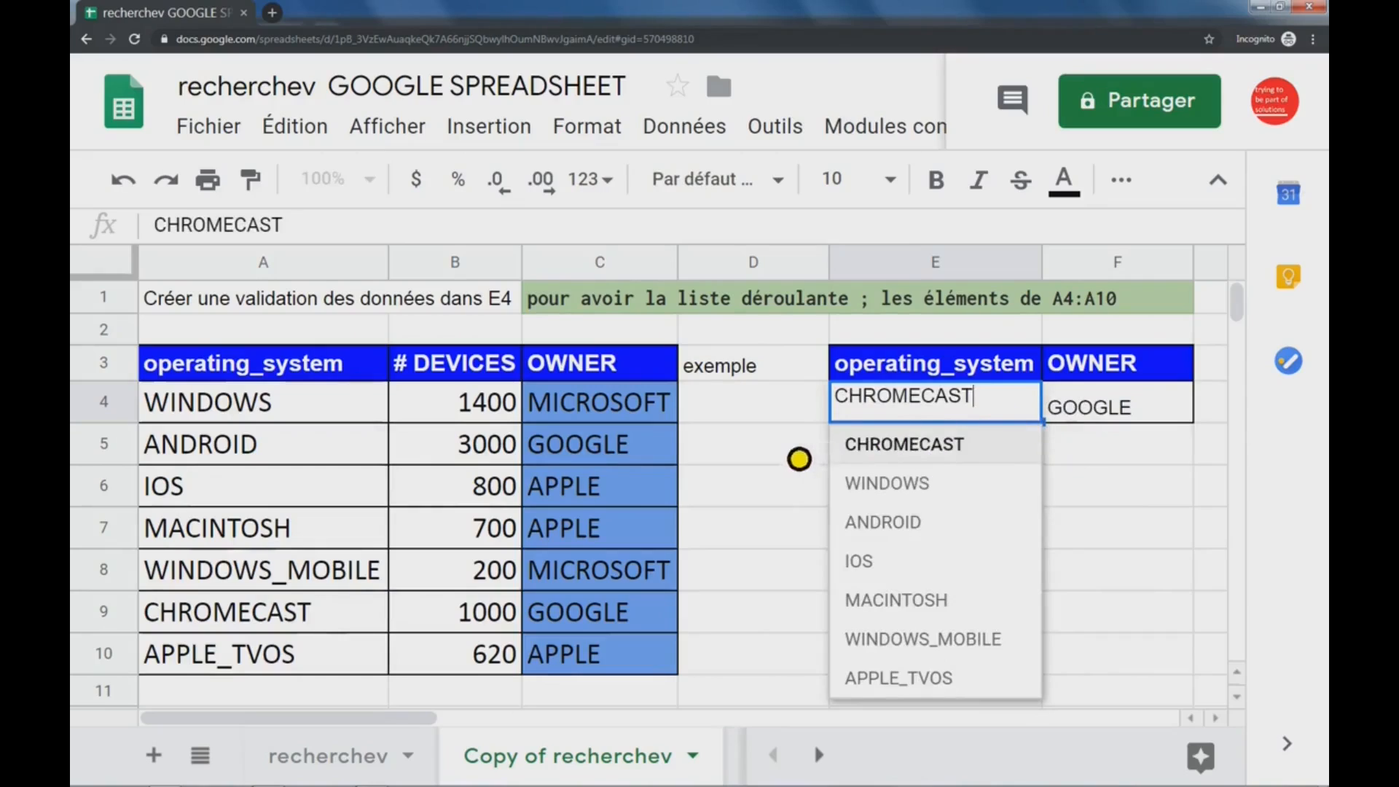
{"action": "left_click", "coordinate": [799, 458]}
{"action": "left_click", "coordinate": [973, 421]}
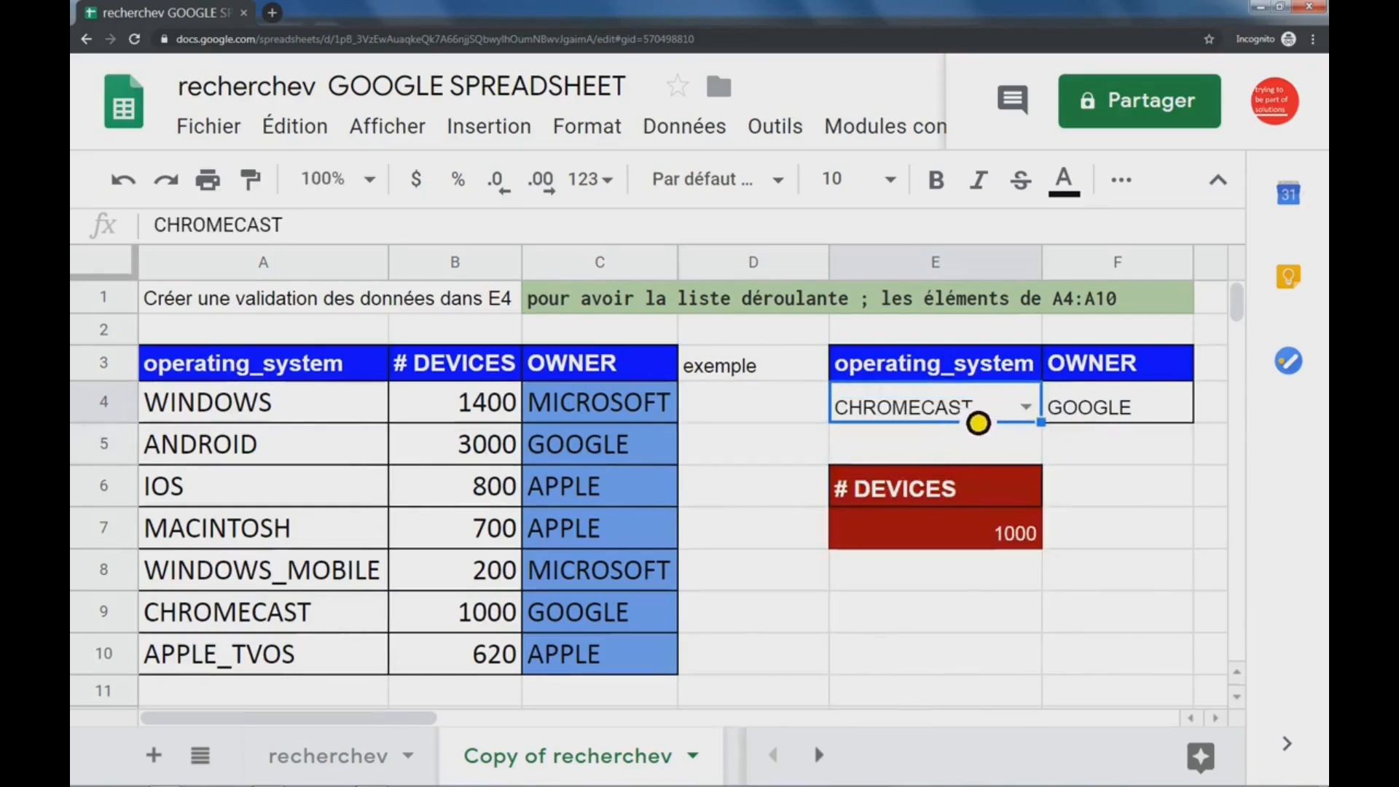
{"action": "type", "text": "FI"}
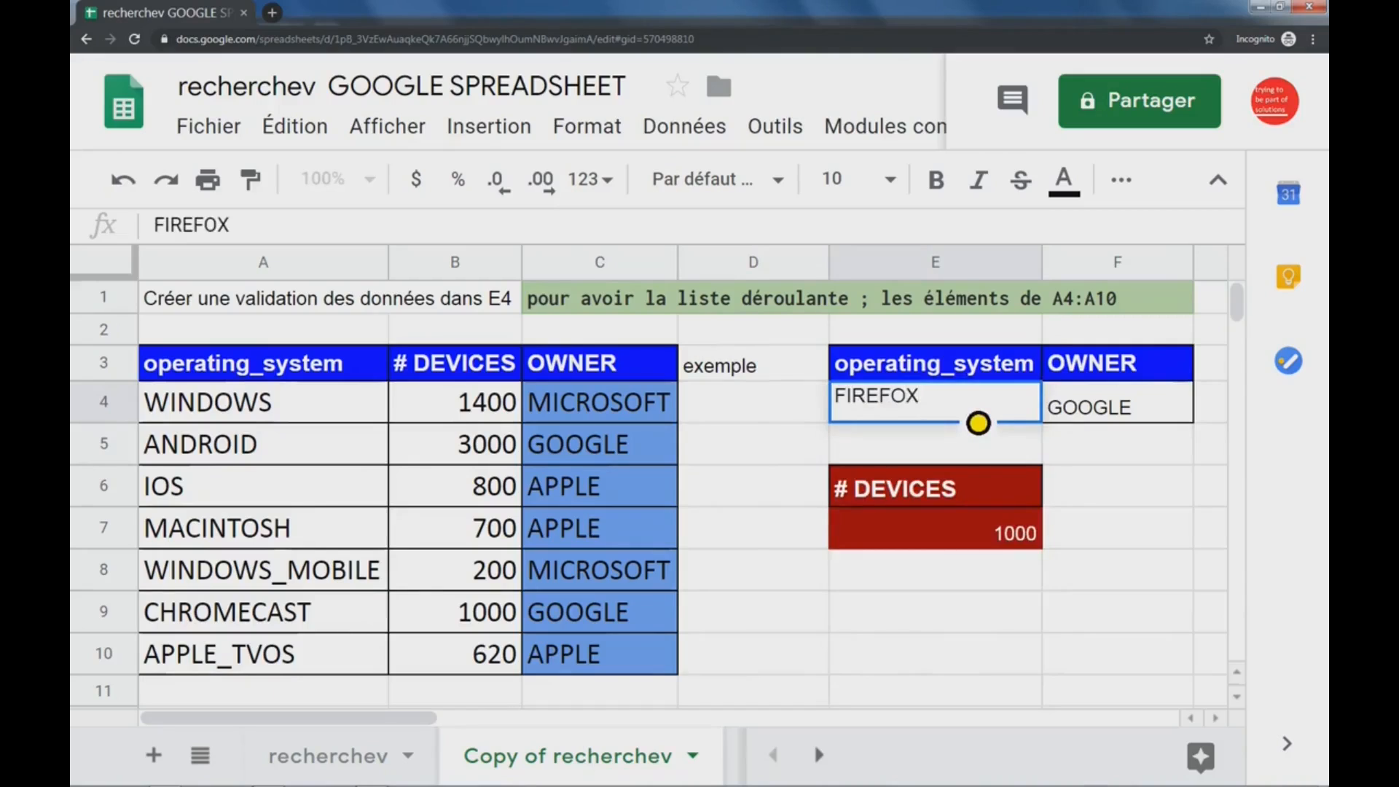
{"action": "type", "text": "REFOX"}
{"action": "key", "text": "Return"}
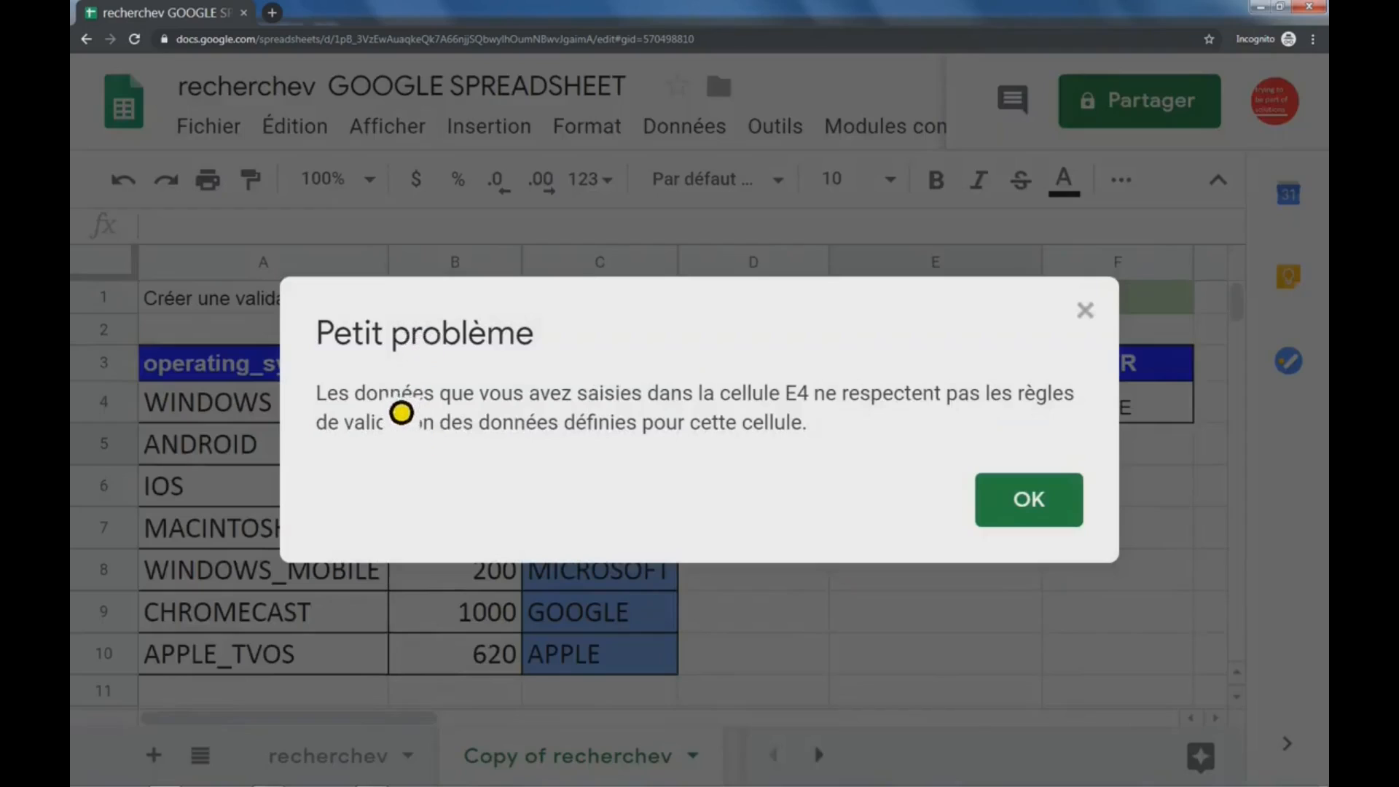
{"action": "left_click_drag", "start_coordinate": [371, 410], "coordinate": [1062, 414]}
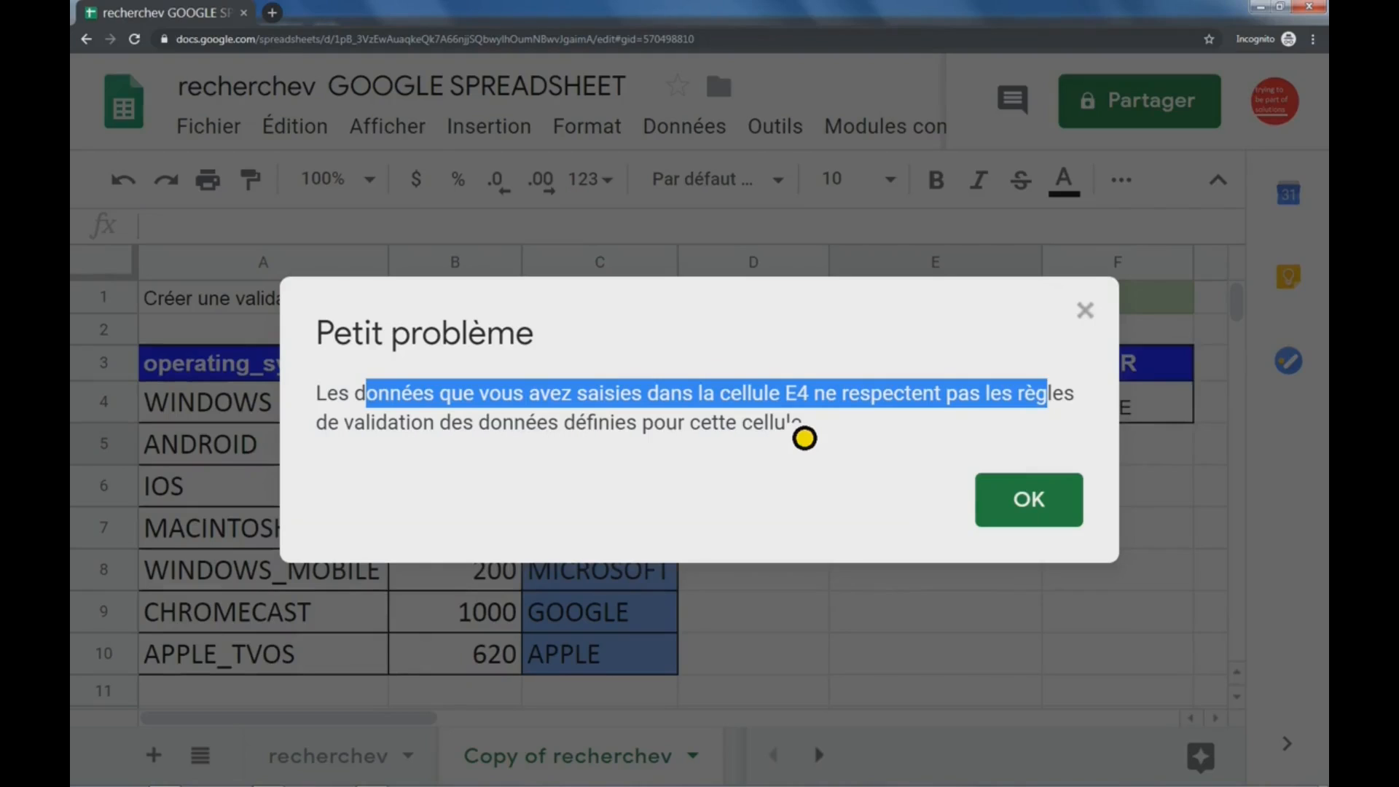
{"action": "left_click", "coordinate": [1044, 520]}
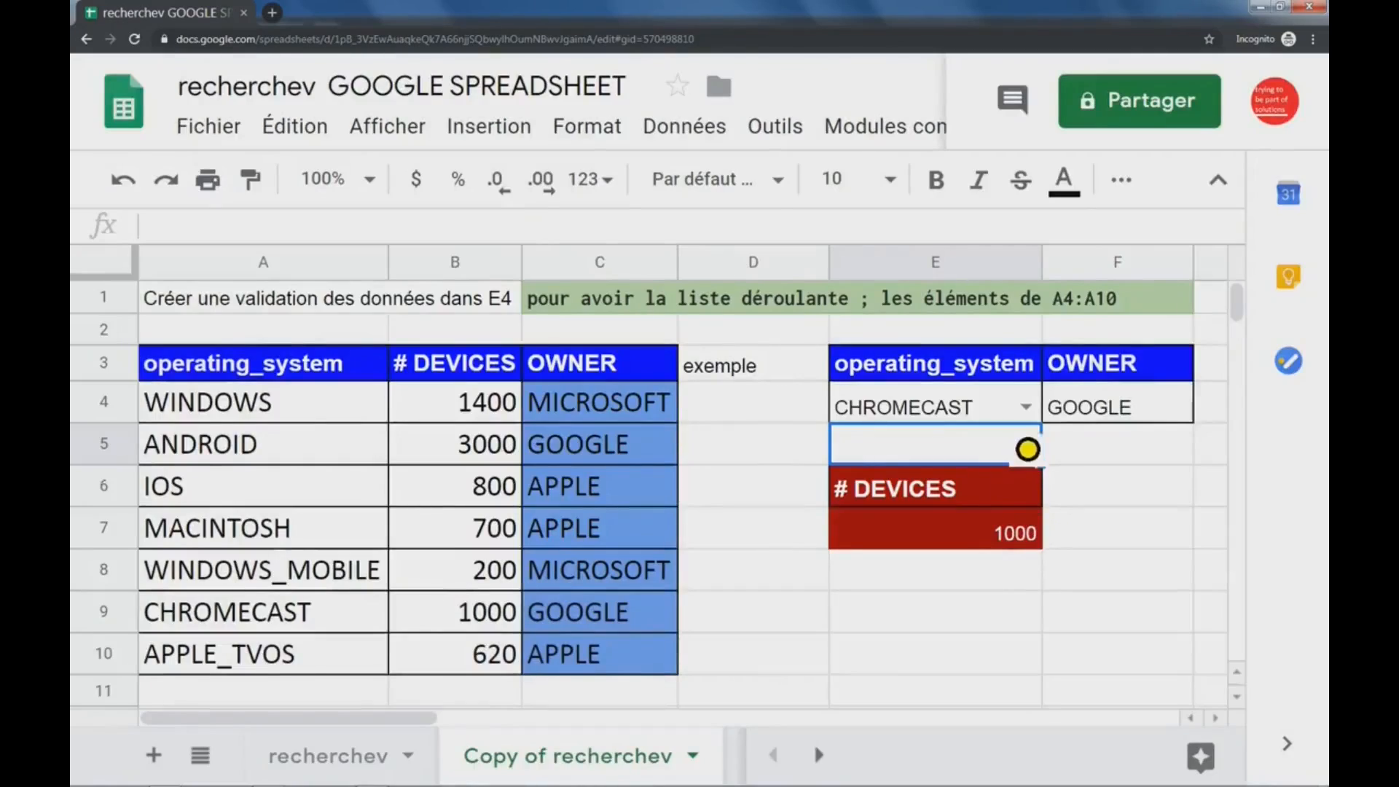
{"action": "double_click", "coordinate": [1041, 420]}
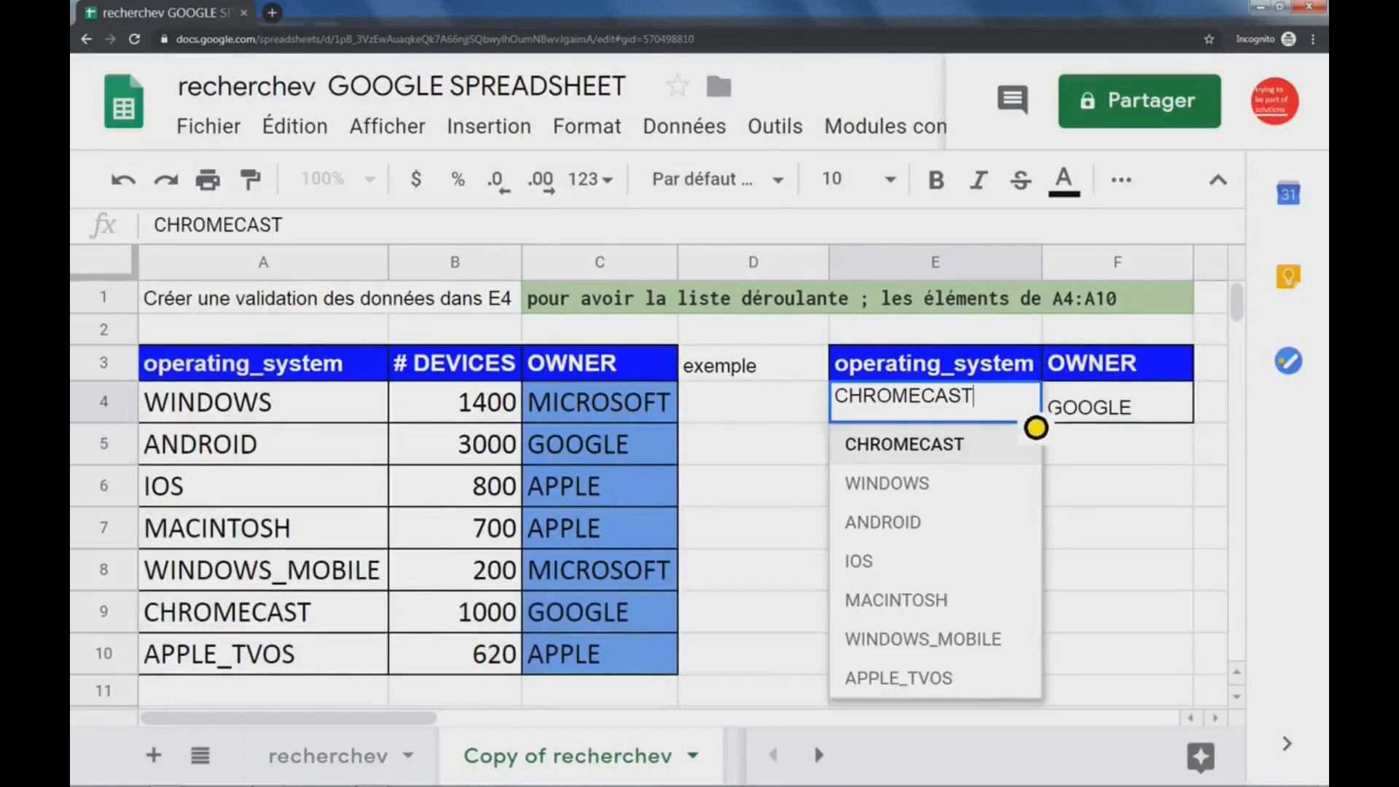